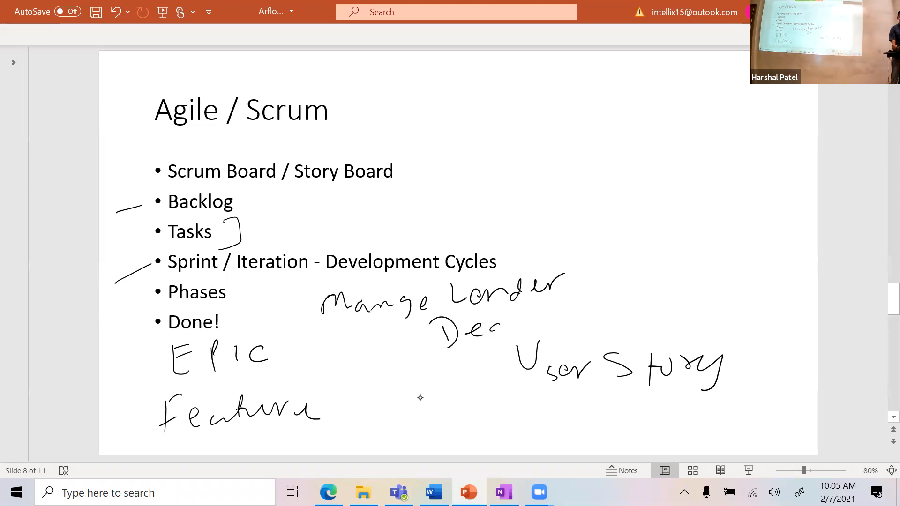
# Step: Finish writing 'Dealer' and draw ink arrows from Manage Lender, Dealer and User to Epic
pyautogui.moveTo(420, 366)
pyautogui.mouseDown()
pyautogui.moveTo(443, 359)
pyautogui.moveTo(449, 376)
pyautogui.moveTo(467, 359)
pyautogui.moveTo(489, 358)
pyautogui.mouseUp()
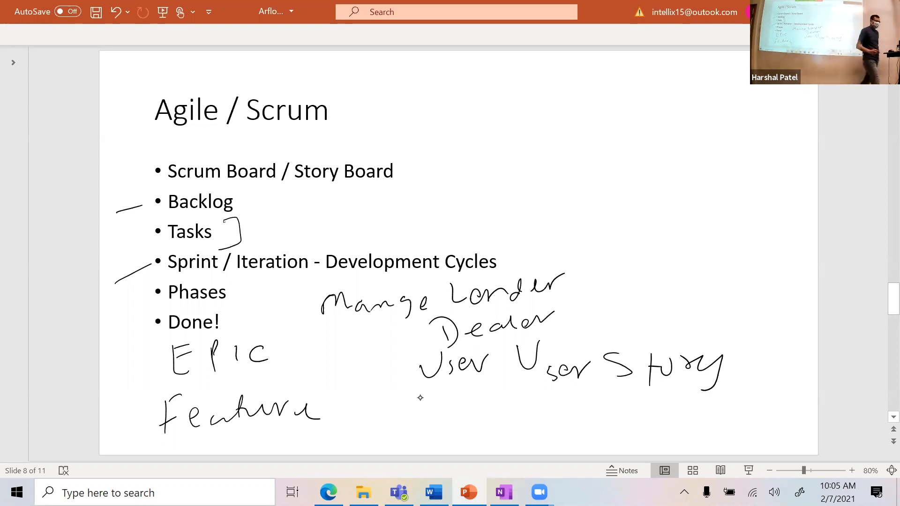
pyautogui.moveTo(274, 346)
pyautogui.mouseDown()
pyautogui.moveTo(310, 320)
pyautogui.moveTo(273, 346)
pyautogui.moveTo(282, 346)
pyautogui.mouseUp()
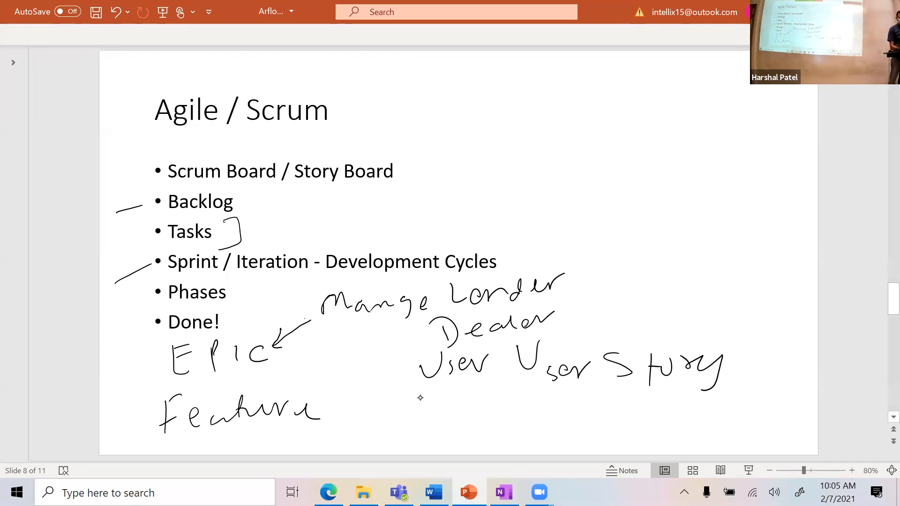
pyautogui.moveTo(429, 339)
pyautogui.mouseDown()
pyautogui.moveTo(300, 359)
pyautogui.moveTo(308, 363)
pyautogui.mouseUp()
pyautogui.moveTo(398, 375)
pyautogui.mouseDown()
pyautogui.moveTo(287, 377)
pyautogui.moveTo(310, 380)
pyautogui.mouseUp()
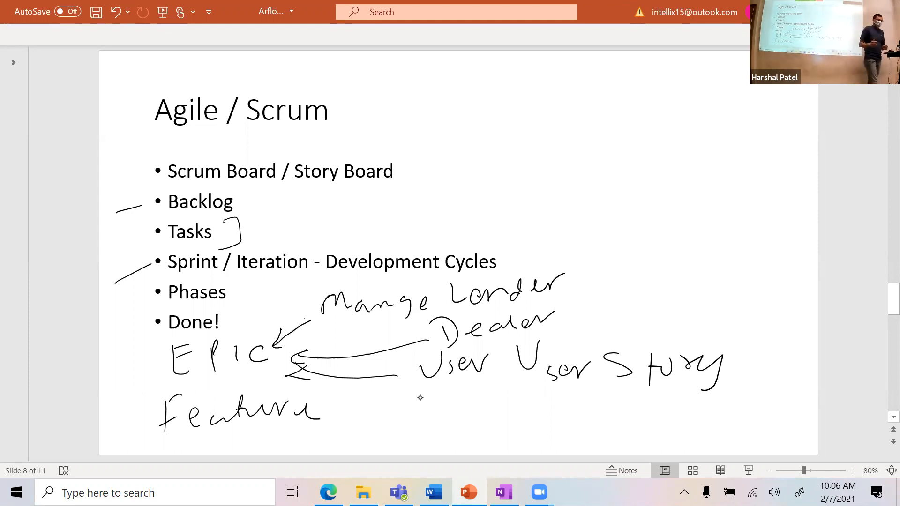
# Step: Draw two branch arrows from Manage Lender and handwrite 'Search' and 'Add New' at their tips
pyautogui.moveTo(565, 268)
pyautogui.mouseDown()
pyautogui.moveTo(569, 246)
pyautogui.moveTo(648, 189)
pyautogui.mouseUp()
pyautogui.moveTo(628, 184); pyautogui.dragTo(633, 213)
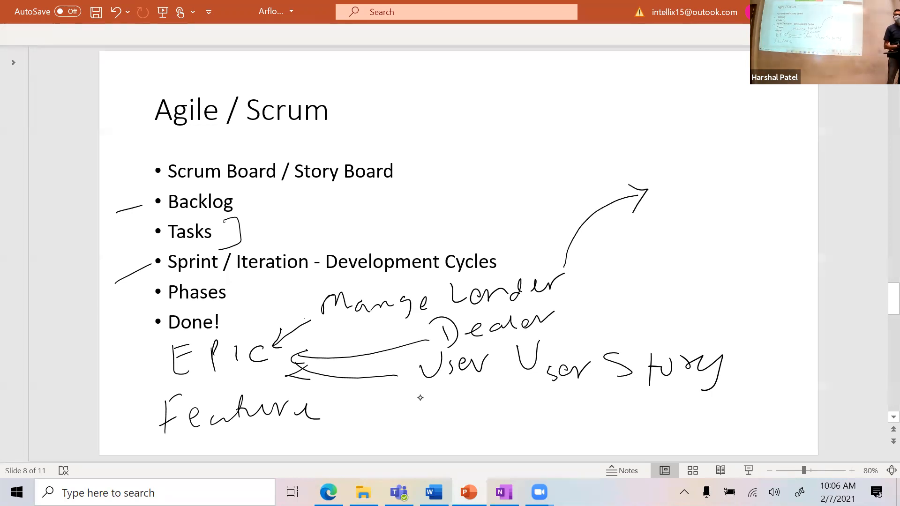
pyautogui.moveTo(686, 173)
pyautogui.mouseDown()
pyautogui.moveTo(675, 196)
pyautogui.moveTo(745, 181)
pyautogui.moveTo(769, 163)
pyautogui.moveTo(791, 180)
pyautogui.mouseUp()
pyautogui.moveTo(575, 262)
pyautogui.mouseDown()
pyautogui.moveTo(658, 224)
pyautogui.moveTo(652, 235)
pyautogui.mouseUp()
pyautogui.moveTo(681, 236); pyautogui.dragTo(704, 226)
pyautogui.moveTo(719, 222); pyautogui.dragTo(719, 231)
pyautogui.moveTo(732, 197); pyautogui.dragTo(732, 230)
pyautogui.moveTo(751, 212); pyautogui.dragTo(741, 230)
pyautogui.moveTo(750, 191); pyautogui.dragTo(752, 230)
pyautogui.moveTo(764, 200)
pyautogui.mouseDown()
pyautogui.moveTo(764, 224)
pyautogui.moveTo(798, 196)
pyautogui.moveTo(833, 199)
pyautogui.mouseUp()
# Step: Add a third branch arrow with handwritten 'Update Lender', undoing a stray stroke
pyautogui.moveTo(579, 266); pyautogui.dragTo(659, 255)
pyautogui.moveTo(648, 252)
pyautogui.mouseDown()
pyautogui.moveTo(650, 268)
pyautogui.moveTo(705, 246)
pyautogui.mouseUp()
pyautogui.moveTo(722, 259)
pyautogui.mouseDown()
pyautogui.moveTo(718, 279)
pyautogui.moveTo(725, 249)
pyautogui.mouseUp()
pyautogui.moveTo(738, 255)
pyautogui.mouseDown()
pyautogui.moveTo(735, 266)
pyautogui.moveTo(743, 244)
pyautogui.moveTo(767, 244)
pyautogui.moveTo(790, 261)
pyautogui.mouseUp()
pyautogui.moveTo(804, 234)
pyautogui.mouseDown()
pyautogui.moveTo(803, 253)
pyautogui.moveTo(817, 251)
pyautogui.mouseUp()
pyautogui.moveTo(808, 249); pyautogui.dragTo(844, 242)
pyautogui.moveTo(847, 235)
pyautogui.mouseDown()
pyautogui.moveTo(850, 251)
pyautogui.moveTo(886, 241)
pyautogui.mouseUp()
pyautogui.hotkey('ctrl', 'z')
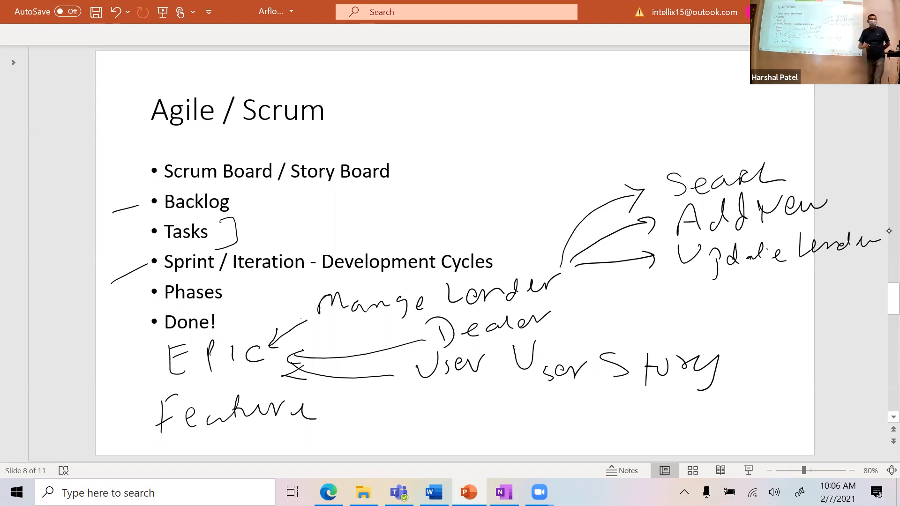
# Step: Underline Search, Add New and Update Lender
pyautogui.moveTo(667, 197); pyautogui.dragTo(792, 177)
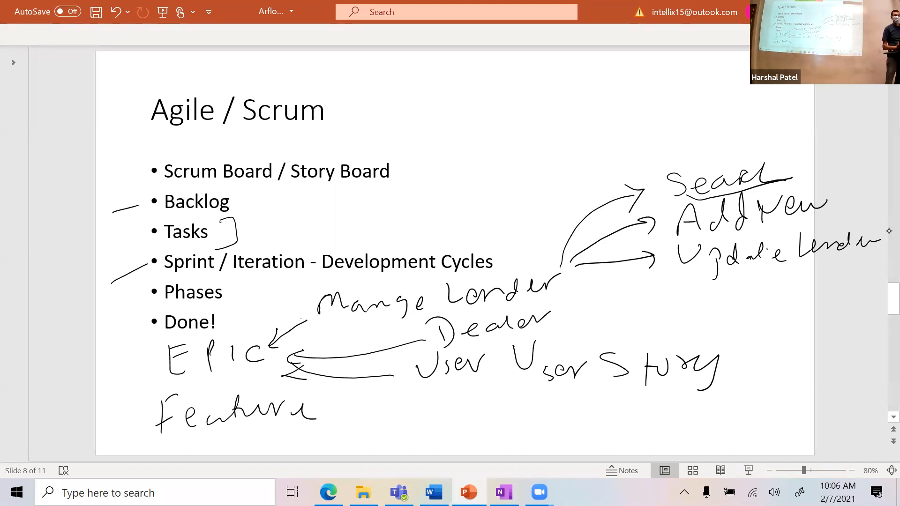
pyautogui.moveTo(722, 234); pyautogui.dragTo(825, 215)
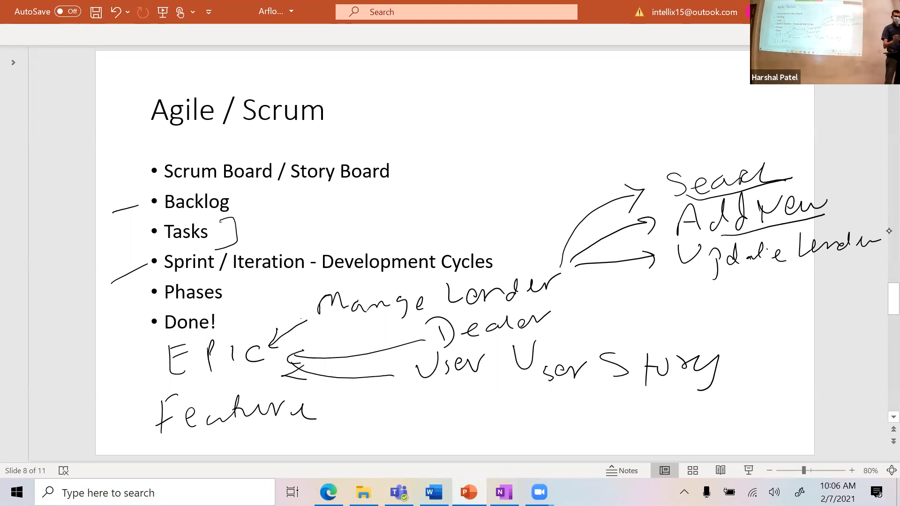
pyautogui.moveTo(710, 280); pyautogui.dragTo(830, 255)
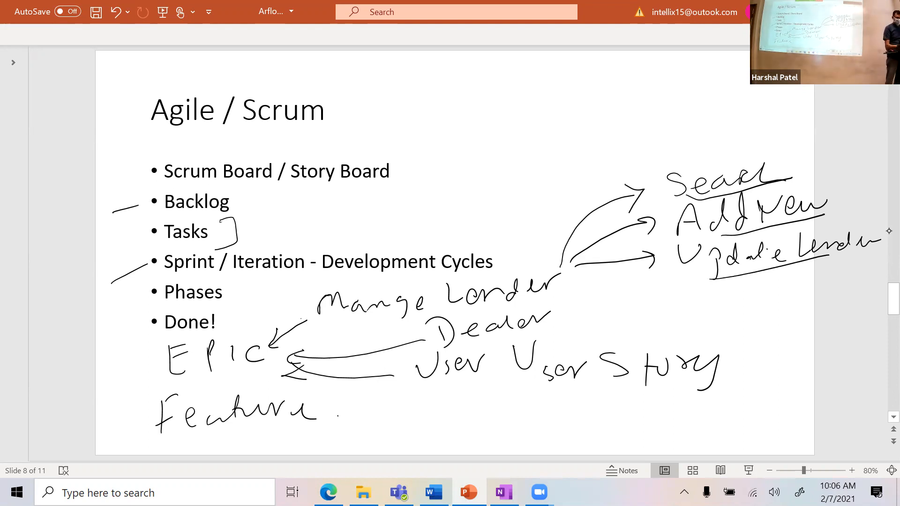
# Step: Draw a line above Search and start handwriting the 'Feature' label
pyautogui.moveTo(640, 169); pyautogui.dragTo(743, 135)
pyautogui.moveTo(589, 143)
pyautogui.mouseDown()
pyautogui.moveTo(580, 167)
pyautogui.moveTo(589, 127)
pyautogui.mouseUp()
pyautogui.moveTo(577, 154); pyautogui.dragTo(599, 146)
pyautogui.moveTo(603, 155)
pyautogui.mouseDown()
pyautogui.moveTo(634, 123)
pyautogui.moveTo(670, 116)
pyautogui.moveTo(671, 125)
pyautogui.mouseUp()
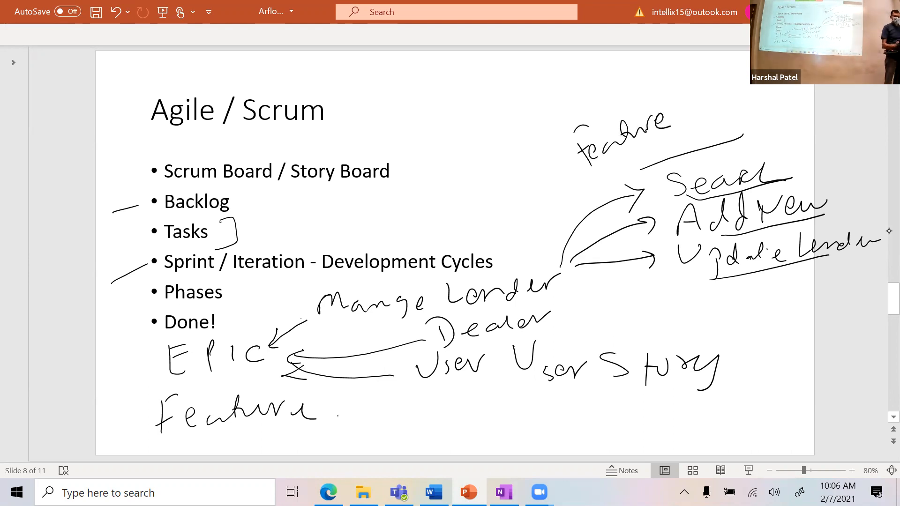
# Step: Draw an arrow to a top-right 'User story' note and bracket the Scrum Board / Story Board bullets
pyautogui.moveTo(766, 152)
pyautogui.mouseDown()
pyautogui.moveTo(799, 118)
pyautogui.moveTo(793, 137)
pyautogui.mouseUp()
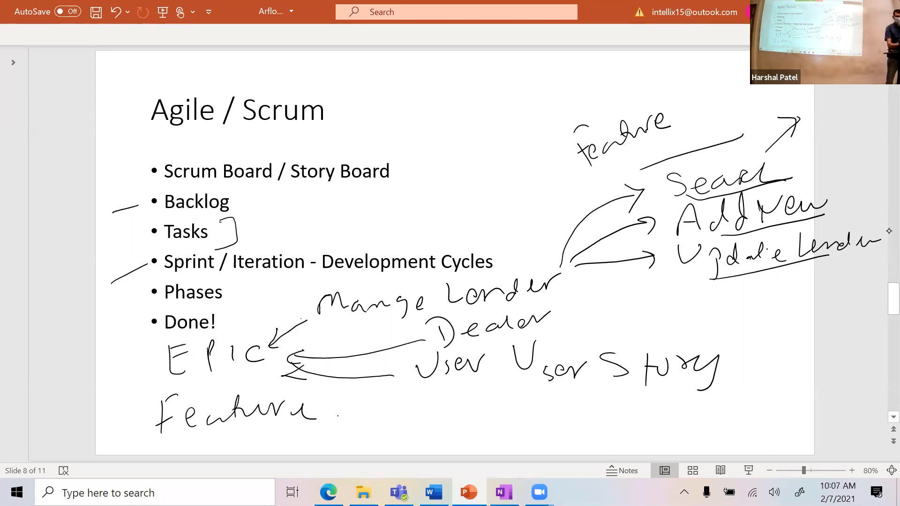
pyautogui.moveTo(783, 93)
pyautogui.mouseDown()
pyautogui.moveTo(783, 115)
pyautogui.moveTo(792, 111)
pyautogui.mouseUp()
pyautogui.moveTo(796, 98); pyautogui.dragTo(861, 97)
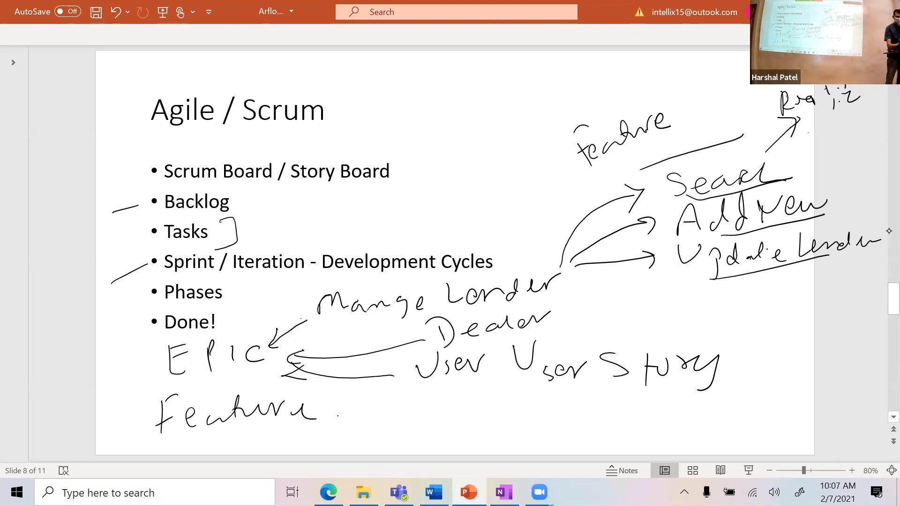
pyautogui.moveTo(864, 97)
pyautogui.mouseDown()
pyautogui.moveTo(809, 137)
pyautogui.moveTo(816, 157)
pyautogui.moveTo(834, 133)
pyautogui.moveTo(839, 141)
pyautogui.moveTo(856, 117)
pyautogui.moveTo(872, 114)
pyautogui.moveTo(873, 138)
pyautogui.mouseUp()
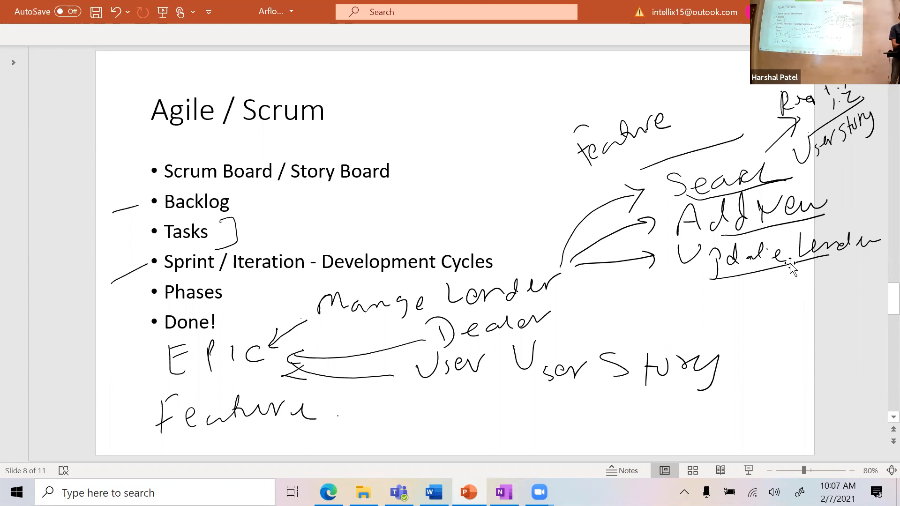
pyautogui.moveTo(383, 147)
pyautogui.mouseDown()
pyautogui.moveTo(414, 194)
pyautogui.moveTo(366, 206)
pyautogui.mouseUp()
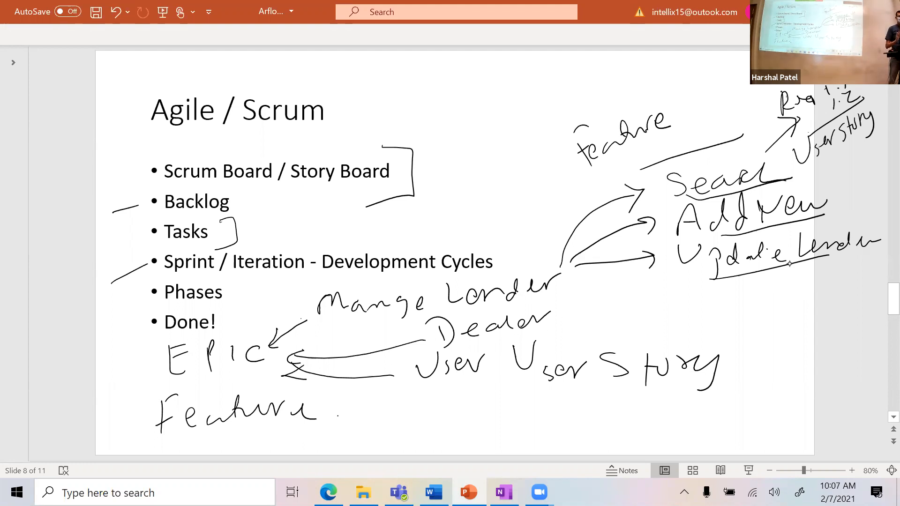
# Step: Draw an arrow up from the Scrum Board bracket and handwrite 'All Stories' beside it
pyautogui.scroll(1, 701, 249)
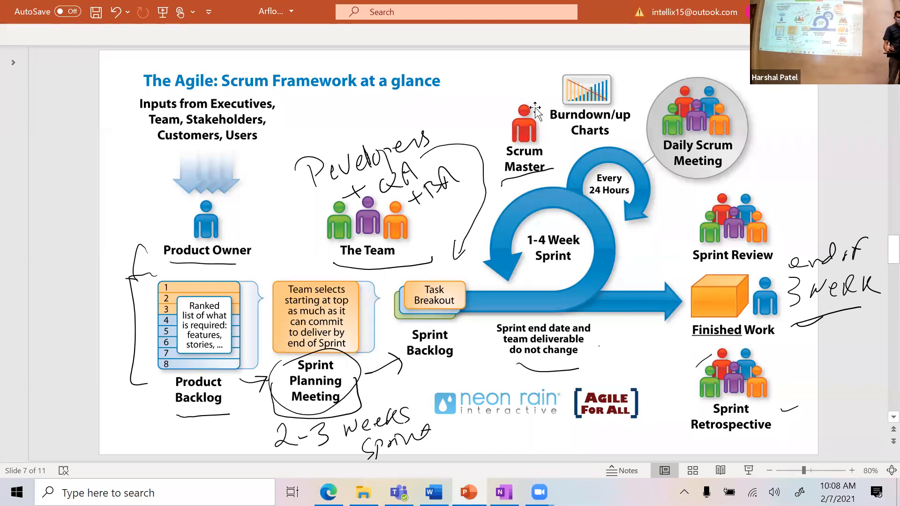
pyautogui.scroll(-3, 539, 113)
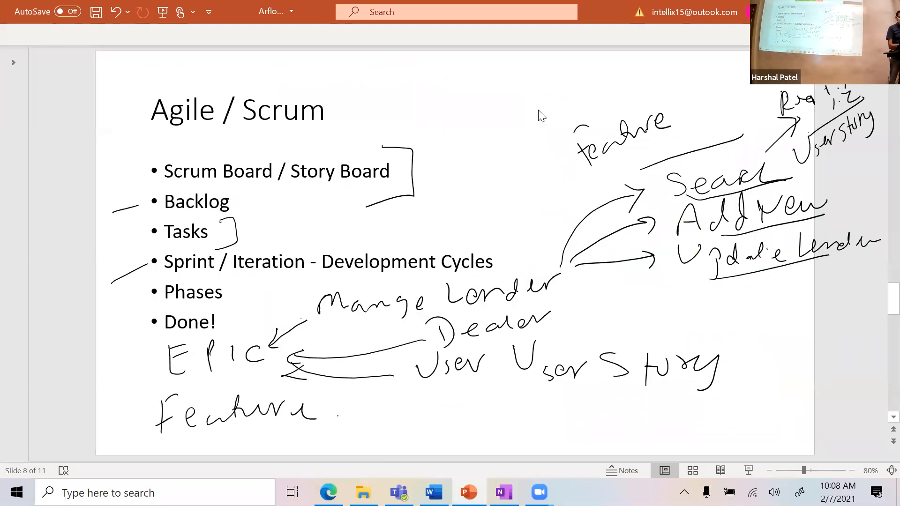
pyautogui.moveTo(389, 143)
pyautogui.mouseDown()
pyautogui.moveTo(418, 124)
pyautogui.moveTo(410, 142)
pyautogui.mouseUp()
pyautogui.moveTo(424, 107)
pyautogui.mouseDown()
pyautogui.moveTo(438, 123)
pyautogui.moveTo(438, 114)
pyautogui.mouseUp()
pyautogui.moveTo(441, 104)
pyautogui.mouseDown()
pyautogui.moveTo(442, 117)
pyautogui.moveTo(452, 118)
pyautogui.mouseUp()
pyautogui.moveTo(473, 98)
pyautogui.mouseDown()
pyautogui.moveTo(477, 109)
pyautogui.moveTo(466, 114)
pyautogui.mouseUp()
pyautogui.moveTo(486, 94)
pyautogui.mouseDown()
pyautogui.moveTo(489, 115)
pyautogui.moveTo(503, 101)
pyautogui.mouseUp()
pyautogui.moveTo(508, 97); pyautogui.dragTo(522, 96)
pyautogui.moveTo(528, 102)
pyautogui.mouseDown()
pyautogui.moveTo(557, 84)
pyautogui.moveTo(540, 94)
pyautogui.mouseUp()
pyautogui.moveTo(442, 133)
pyautogui.mouseDown()
pyautogui.moveTo(421, 169)
pyautogui.moveTo(443, 154)
pyautogui.mouseUp()
pyautogui.moveTo(451, 143); pyautogui.dragTo(451, 160)
# Step: Complete the note with '&' and 'for sprint', then draw an arrow pointing right from Tasks
pyautogui.moveTo(491, 132)
pyautogui.mouseDown()
pyautogui.moveTo(481, 145)
pyautogui.moveTo(498, 160)
pyautogui.moveTo(501, 141)
pyautogui.mouseUp()
pyautogui.moveTo(510, 132); pyautogui.dragTo(521, 122)
pyautogui.moveTo(530, 126)
pyautogui.mouseDown()
pyautogui.moveTo(540, 113)
pyautogui.moveTo(540, 120)
pyautogui.mouseUp()
pyautogui.moveTo(590, 65); pyautogui.dragTo(586, 96)
pyautogui.moveTo(576, 84)
pyautogui.mouseDown()
pyautogui.moveTo(586, 94)
pyautogui.moveTo(575, 92)
pyautogui.mouseUp()
pyautogui.moveTo(616, 75); pyautogui.dragTo(605, 89)
pyautogui.moveTo(621, 72); pyautogui.dragTo(621, 88)
pyautogui.moveTo(632, 70); pyautogui.dragTo(634, 86)
pyautogui.moveTo(626, 75); pyautogui.dragTo(655, 81)
pyautogui.moveTo(655, 72)
pyautogui.mouseDown()
pyautogui.moveTo(663, 80)
pyautogui.moveTo(677, 70)
pyautogui.mouseUp()
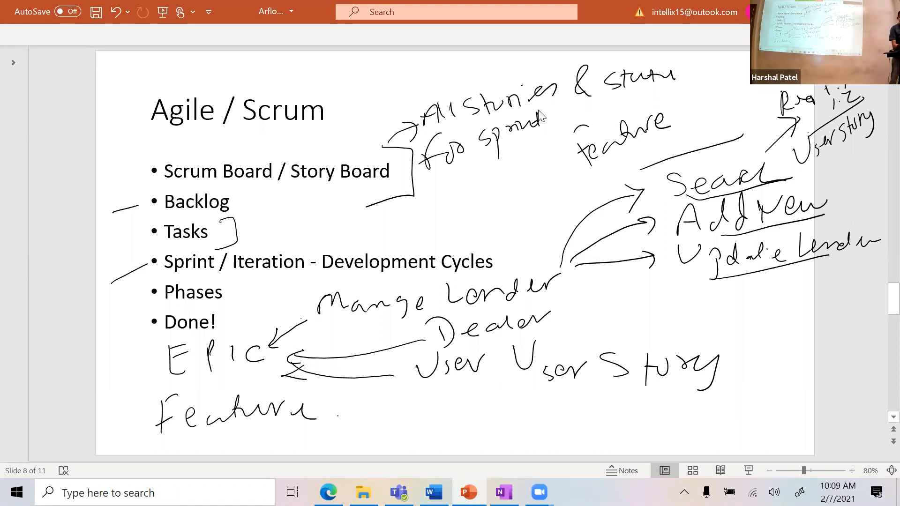
pyautogui.moveTo(253, 230)
pyautogui.mouseDown()
pyautogui.moveTo(290, 227)
pyautogui.moveTo(282, 238)
pyautogui.mouseUp()
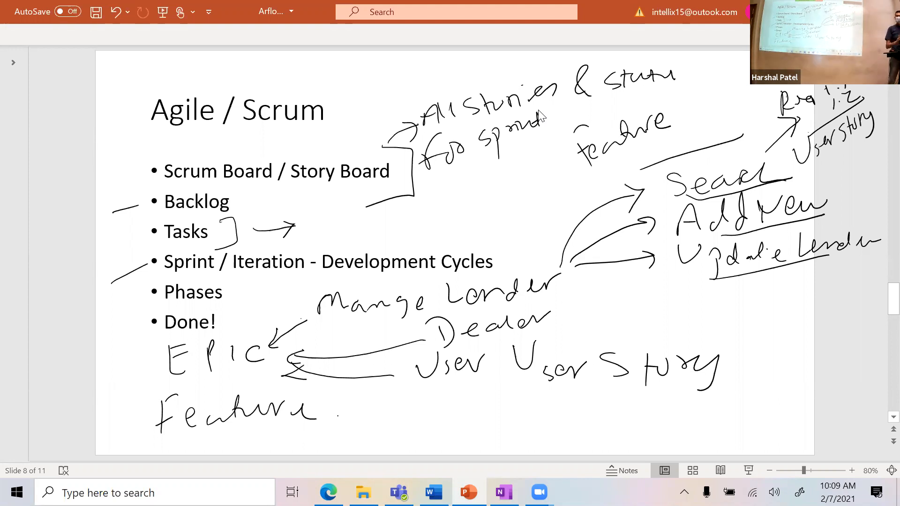
# Step: Handwrite and underline 'Database', then write 'Search page' beneath it beside the Tasks arrow
pyautogui.moveTo(320, 219); pyautogui.dragTo(321, 238)
pyautogui.moveTo(304, 223)
pyautogui.mouseDown()
pyautogui.moveTo(334, 224)
pyautogui.moveTo(317, 236)
pyautogui.mouseUp()
pyautogui.moveTo(350, 219)
pyautogui.mouseDown()
pyautogui.moveTo(351, 227)
pyautogui.moveTo(362, 210)
pyautogui.moveTo(411, 215)
pyautogui.mouseUp()
pyautogui.moveTo(417, 206); pyautogui.dragTo(437, 200)
pyautogui.moveTo(270, 240)
pyautogui.mouseDown()
pyautogui.moveTo(371, 242)
pyautogui.moveTo(369, 251)
pyautogui.mouseUp()
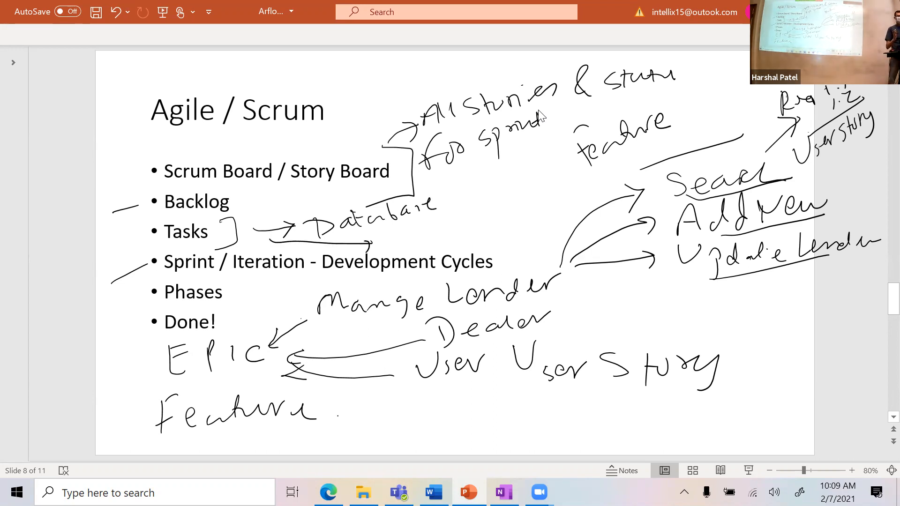
pyautogui.moveTo(388, 228)
pyautogui.mouseDown()
pyautogui.moveTo(381, 247)
pyautogui.moveTo(446, 228)
pyautogui.moveTo(462, 233)
pyautogui.mouseUp()
pyautogui.moveTo(478, 225)
pyautogui.mouseDown()
pyautogui.moveTo(475, 239)
pyautogui.moveTo(476, 232)
pyautogui.mouseUp()
pyautogui.moveTo(498, 216); pyautogui.dragTo(502, 226)
pyautogui.moveTo(518, 217); pyautogui.dragTo(512, 233)
pyautogui.moveTo(525, 220); pyautogui.dragTo(531, 225)
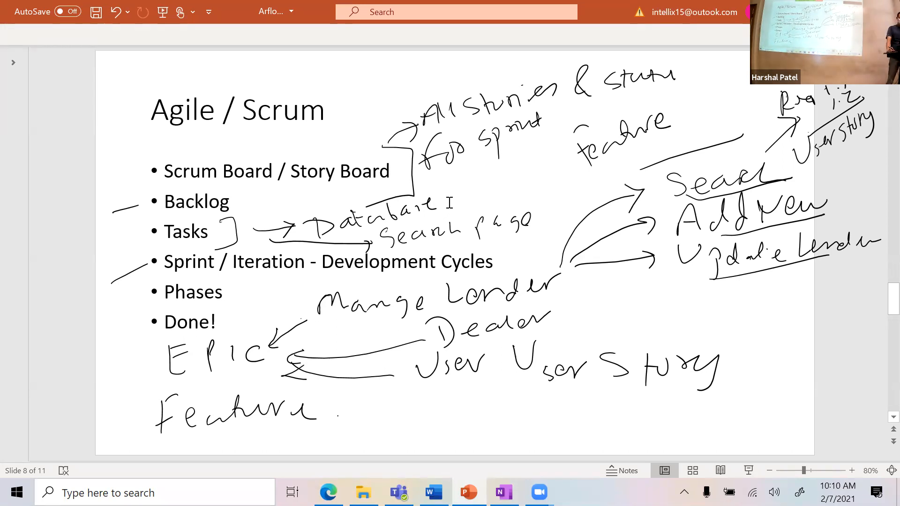
# Step: Flip to slide 7 and back to slide 8, then switch to the AzureDevOps-VSTS.pdf in Edge
pyautogui.scroll(1, 450, 205)
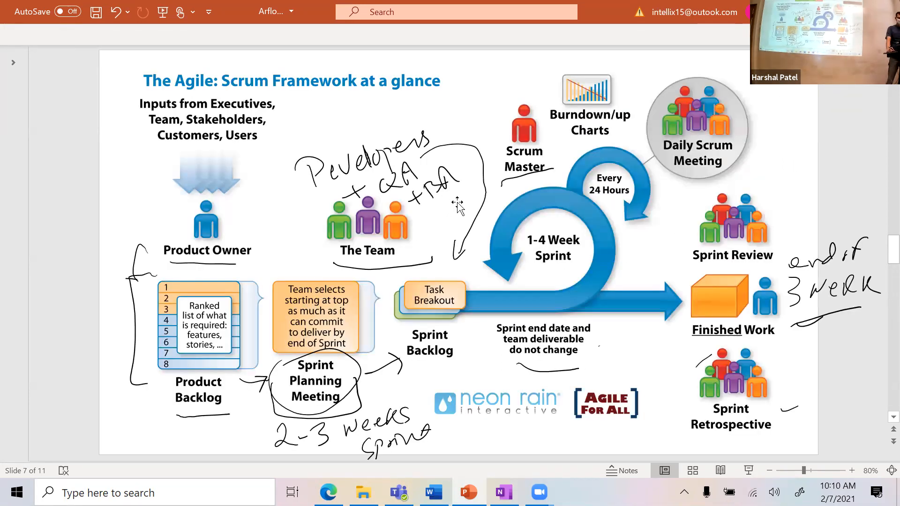
pyautogui.scroll(-2, 455, 202)
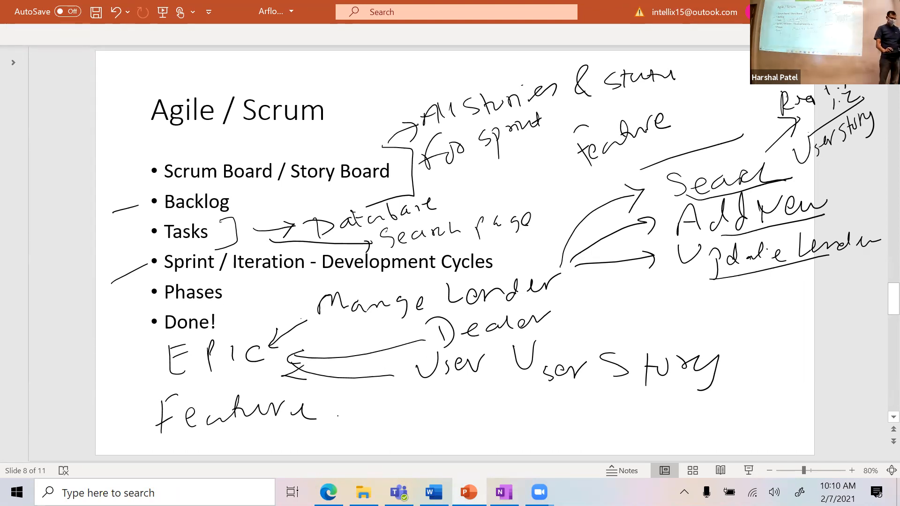
pyautogui.hotkey('alt', 'Tab')
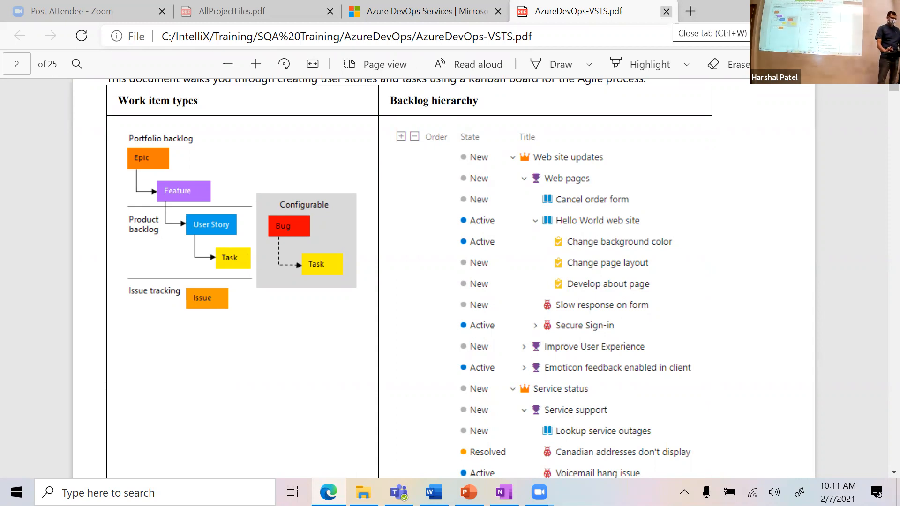
# Step: Close the PDF guide and browse to dev.azure.com
pyautogui.click(666, 12)
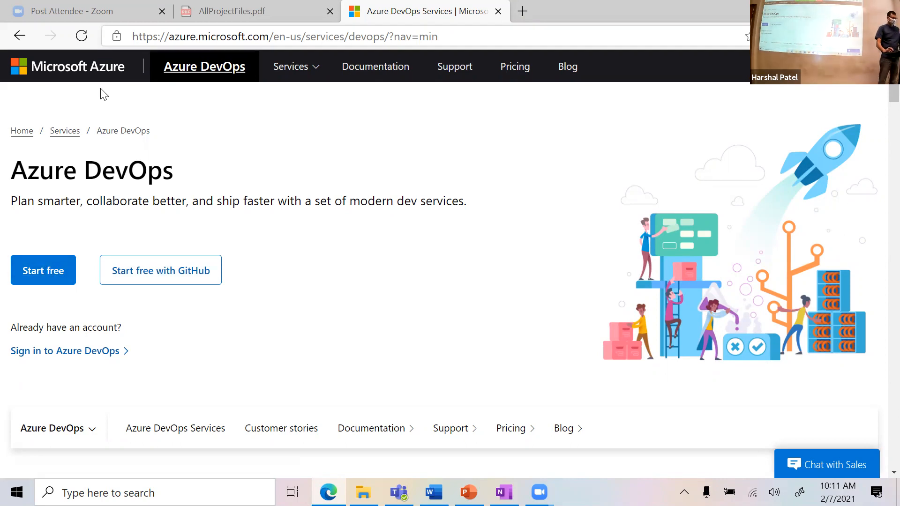
pyautogui.hotkey('ctrl', 'l')
pyautogui.write('d')
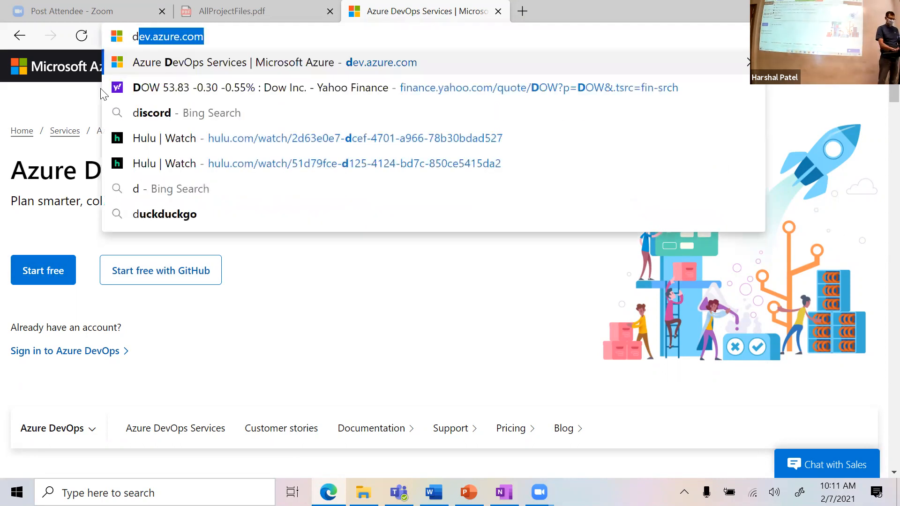
pyautogui.write('ev.azure.com')
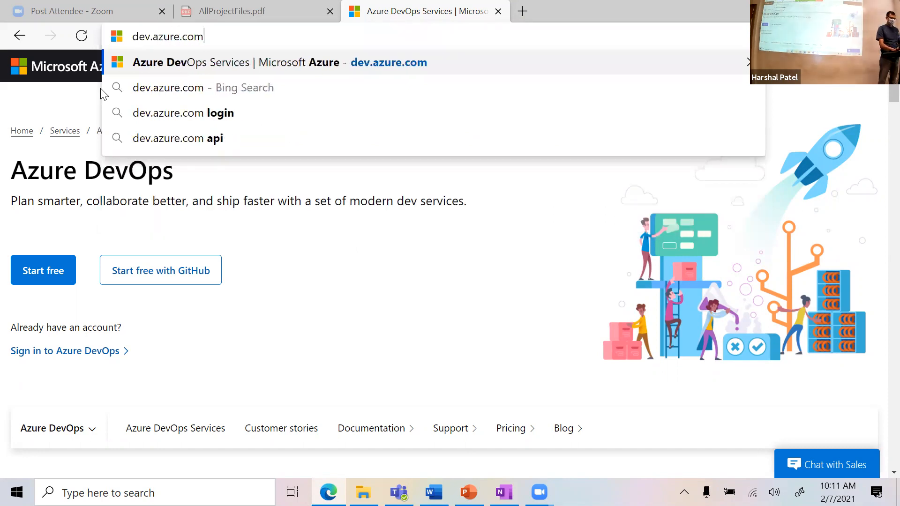
pyautogui.press('Return')
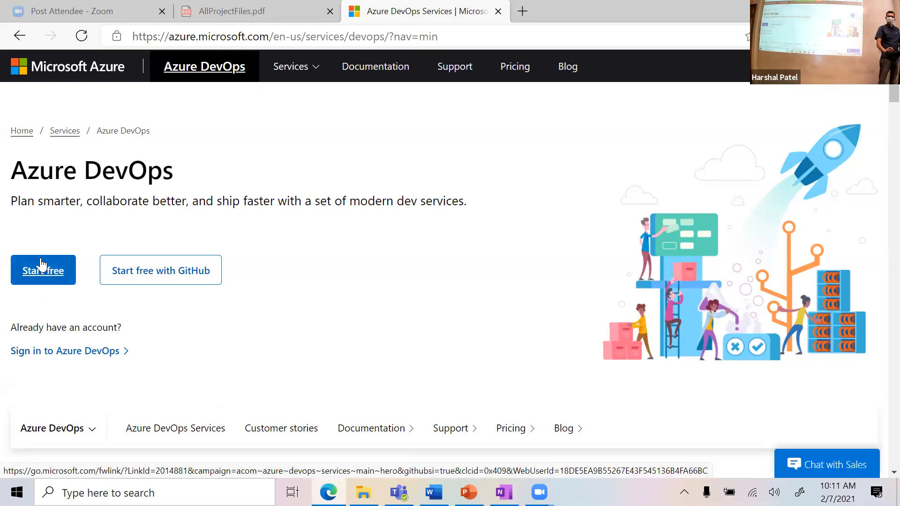
# Step: Start the free sign-up with a different Microsoft account, entering the Outlook e-mail address and password
pyautogui.click(103, 263)
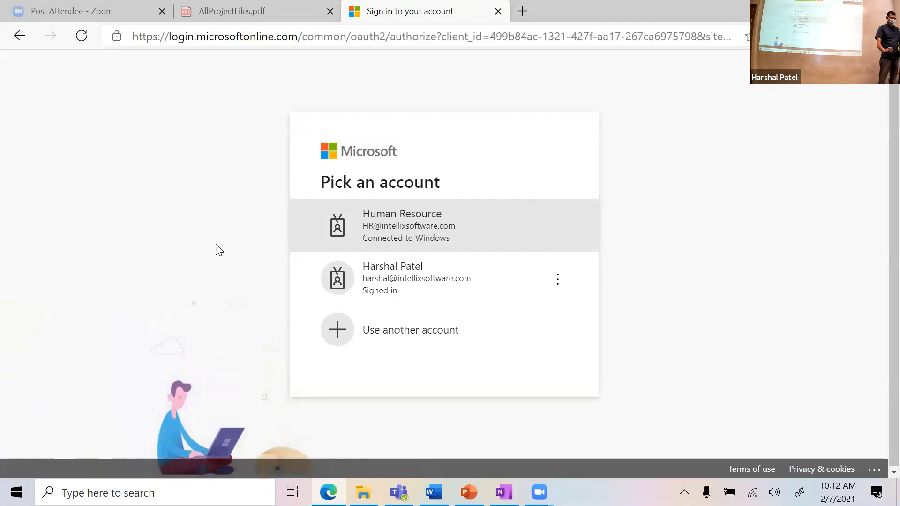
pyautogui.click(400, 336)
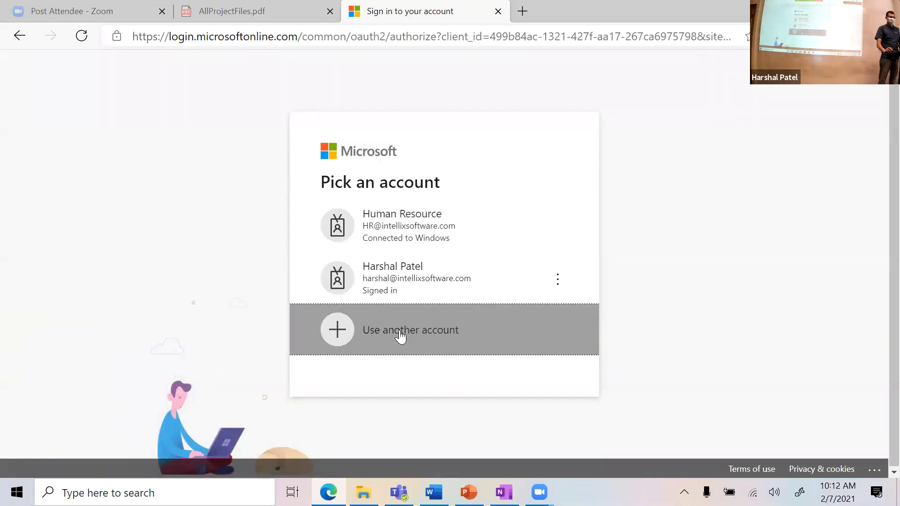
pyautogui.click(480, 201)
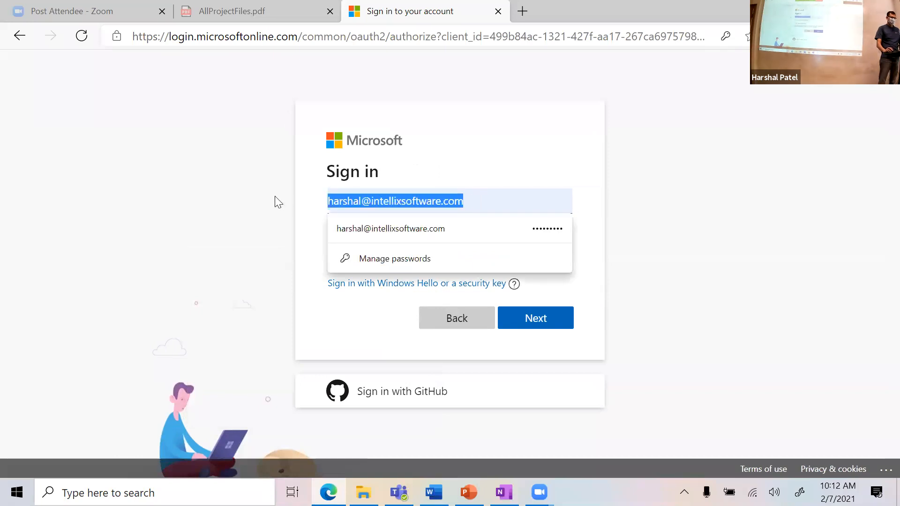
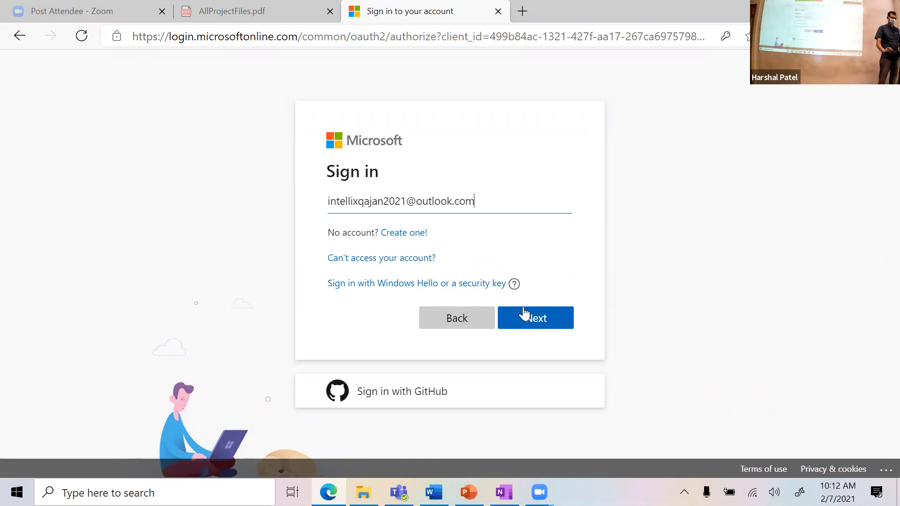
pyautogui.click(528, 318)
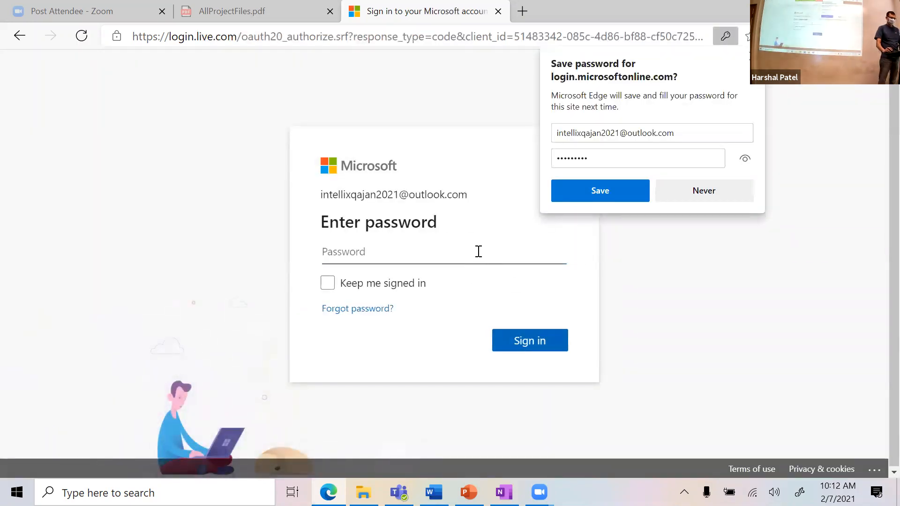
pyautogui.write('•')
pyautogui.press('BackSpace')
# Step: Finish the password and sign in, decline saving it, and accept the terms to continue
pyautogui.write('•••••••••')
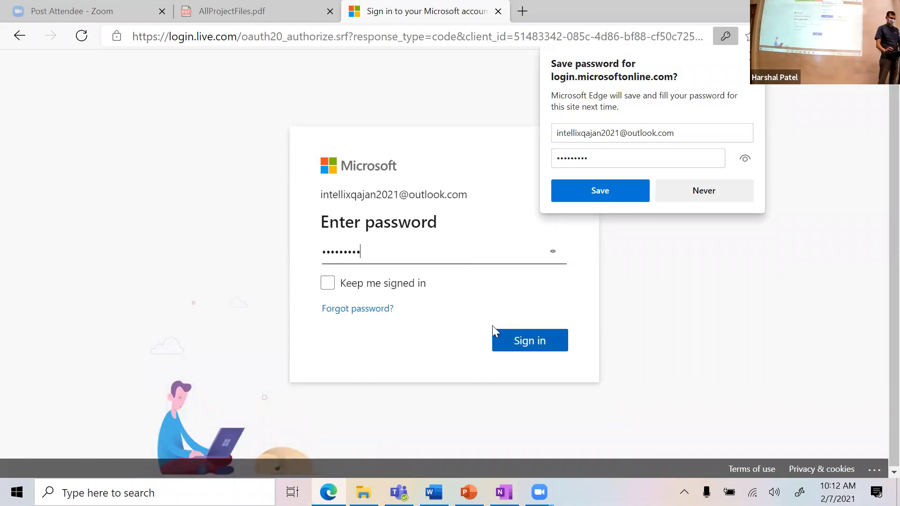
pyautogui.click(531, 342)
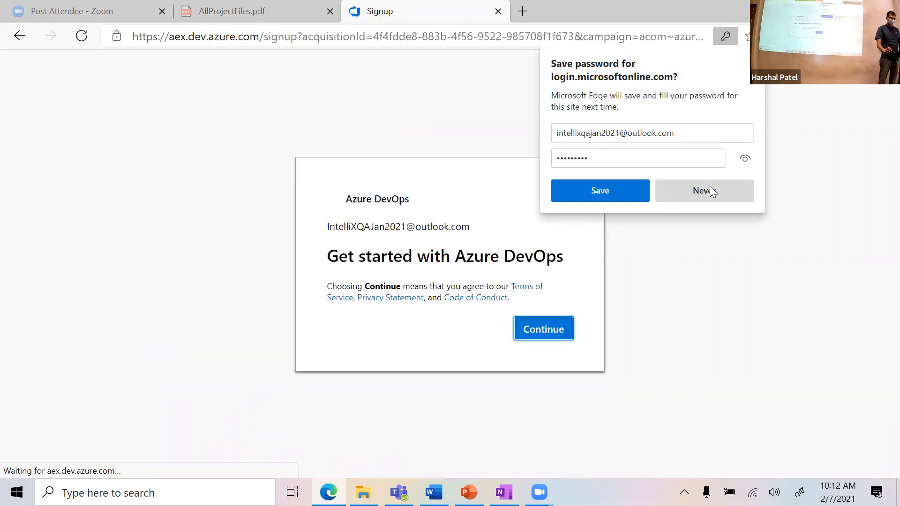
pyautogui.click(710, 186)
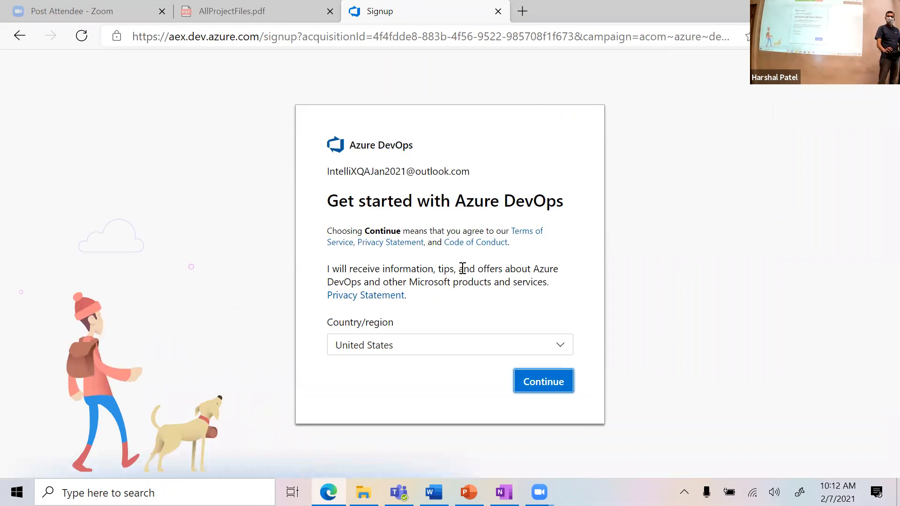
pyautogui.click(542, 384)
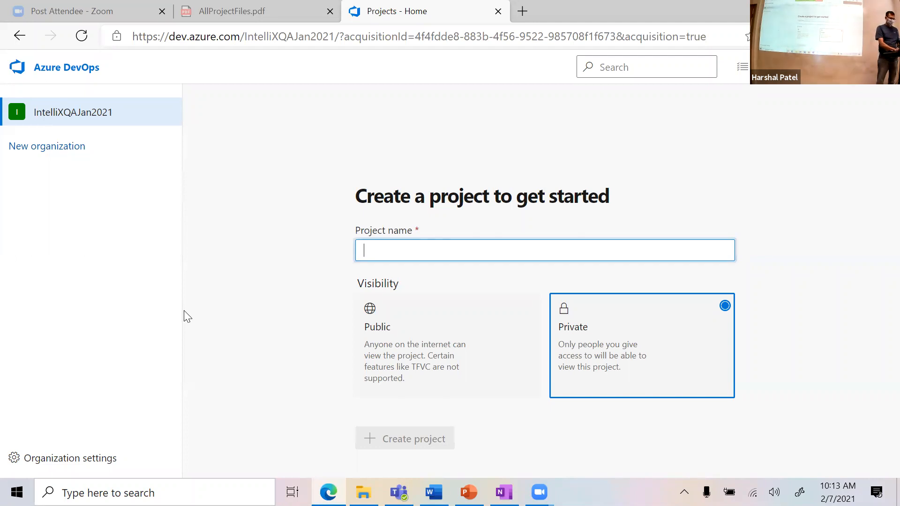
# Step: Name the new project 'Arfloan', set its visibility to Public, and create it
pyautogui.write('Arfloan')
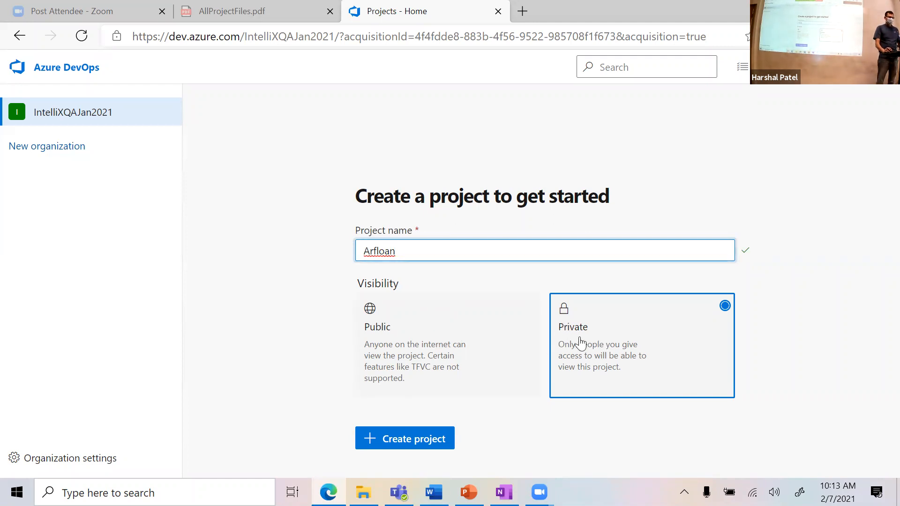
pyautogui.click(476, 333)
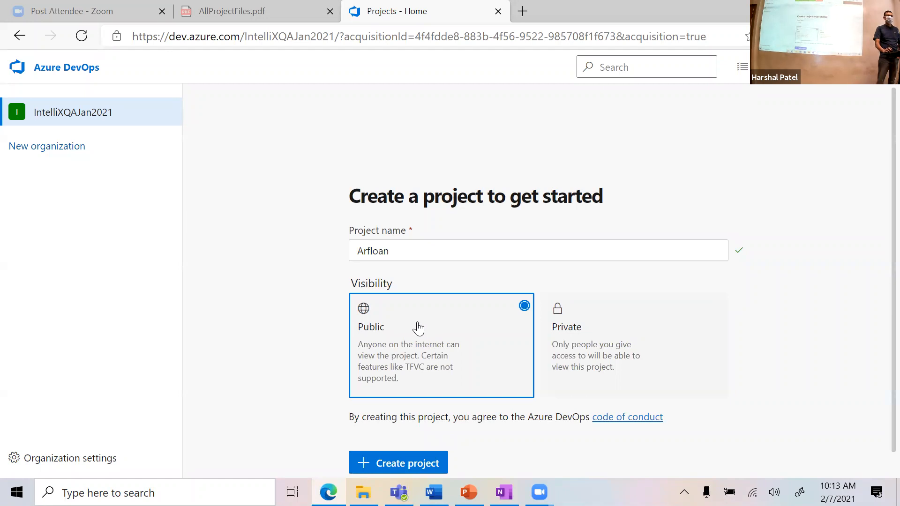
pyautogui.scroll(-1, 347, 363)
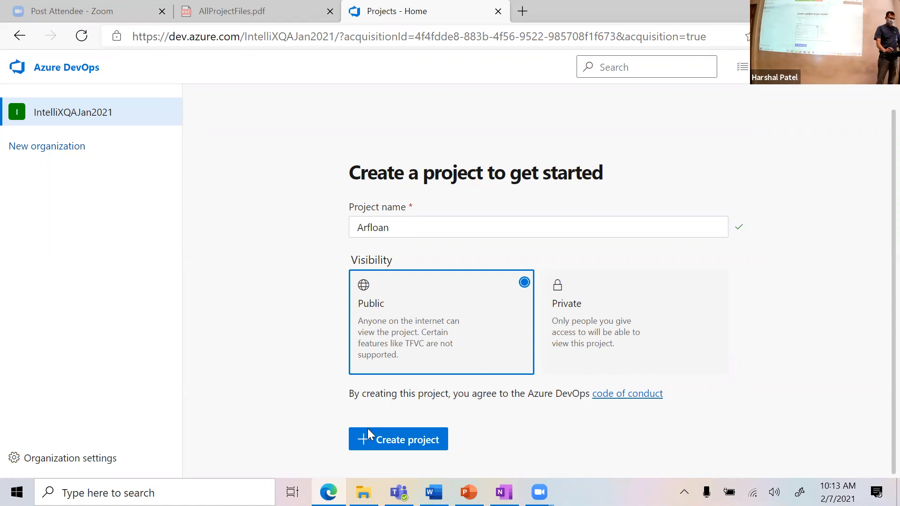
pyautogui.click(392, 446)
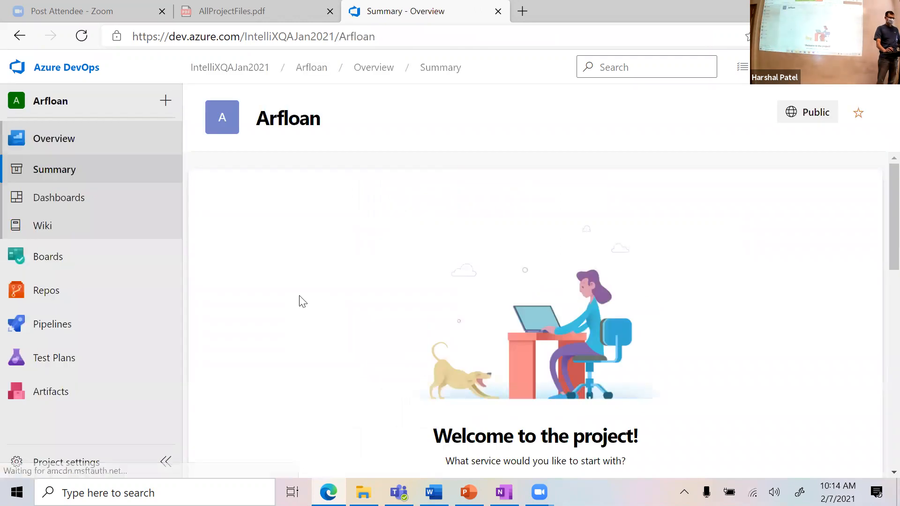
# Step: Start another new project from the organization page and name it 'Arfloan Class'
pyautogui.click(47, 73)
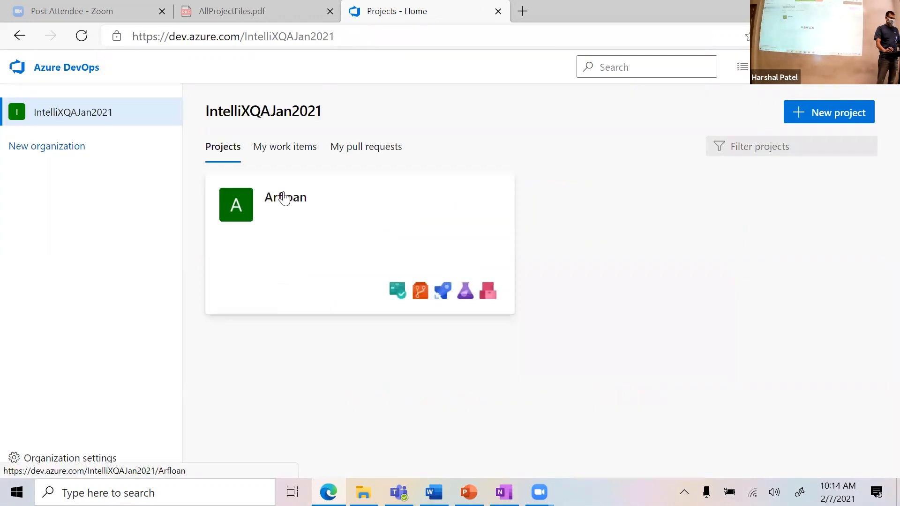
pyautogui.click(864, 120)
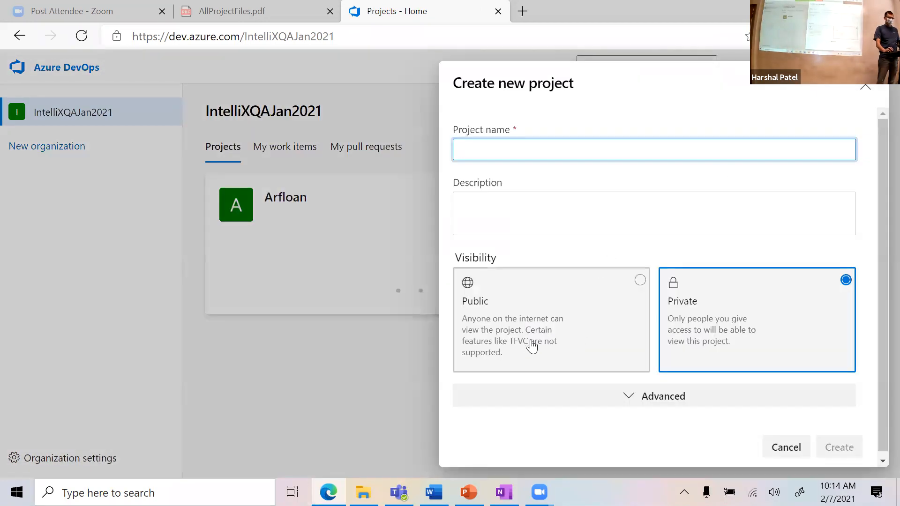
pyautogui.write('Arloan')
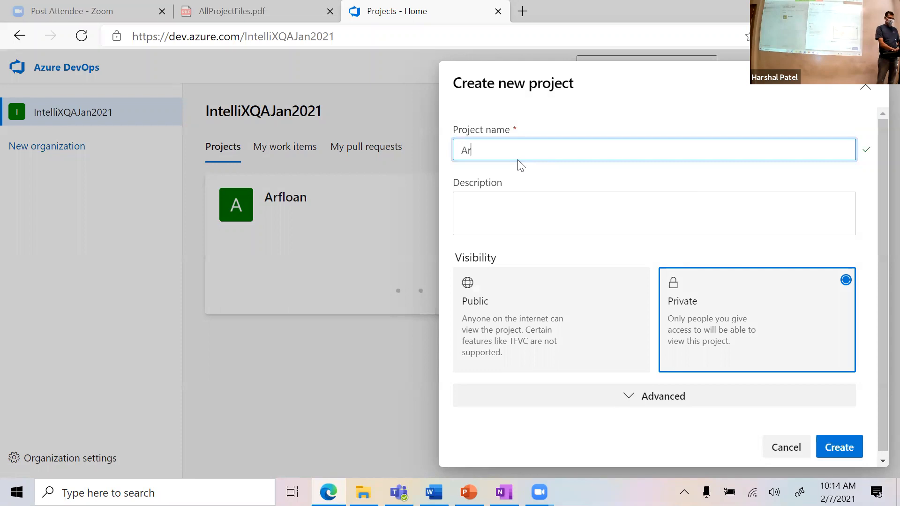
pyautogui.press('BackSpace')
pyautogui.press('BackSpace')
pyautogui.press('BackSpace')
pyautogui.press('BackSpace')
pyautogui.write('floan')
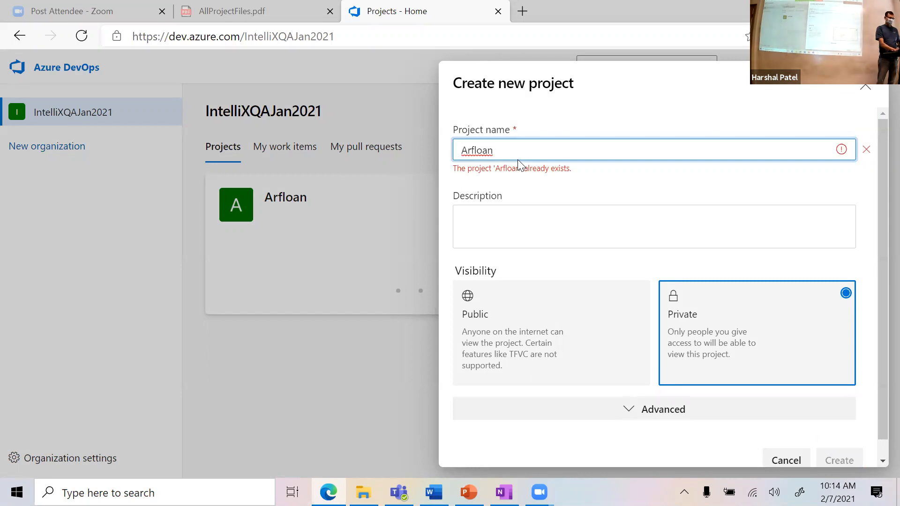
pyautogui.write(' Class')
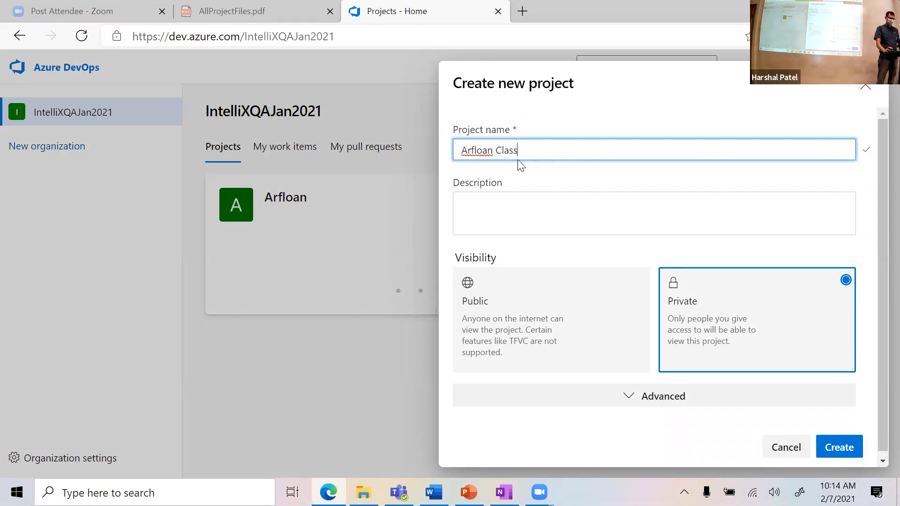
# Step: Make the project public, set its Advanced work item process to Scrum, and create it
pyautogui.click(549, 329)
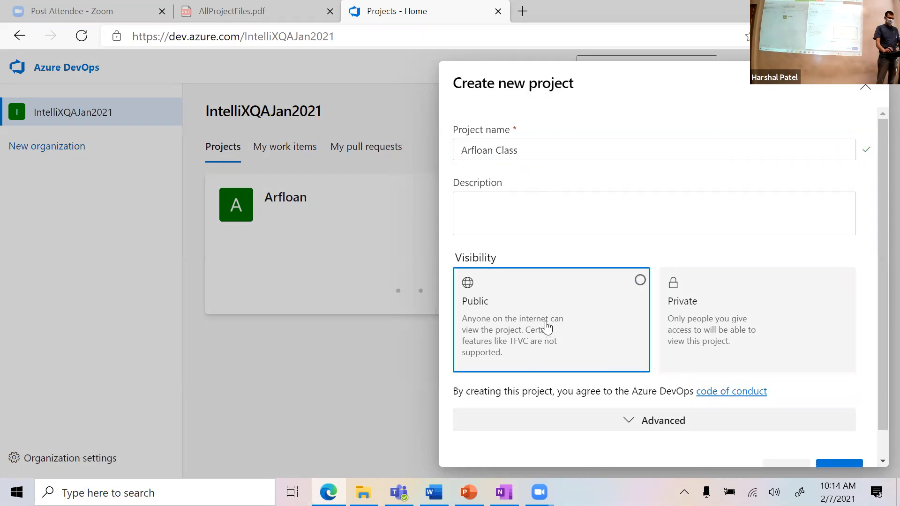
pyautogui.scroll(-1, 553, 325)
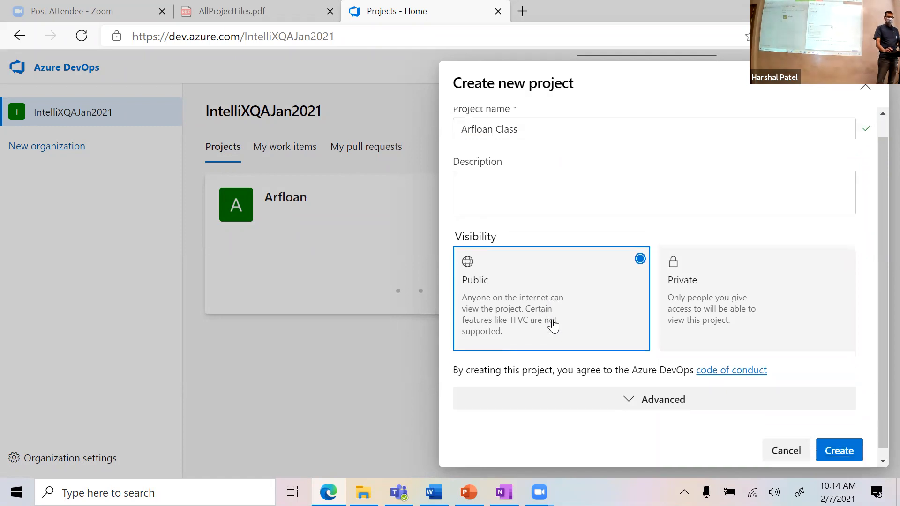
pyautogui.click(626, 393)
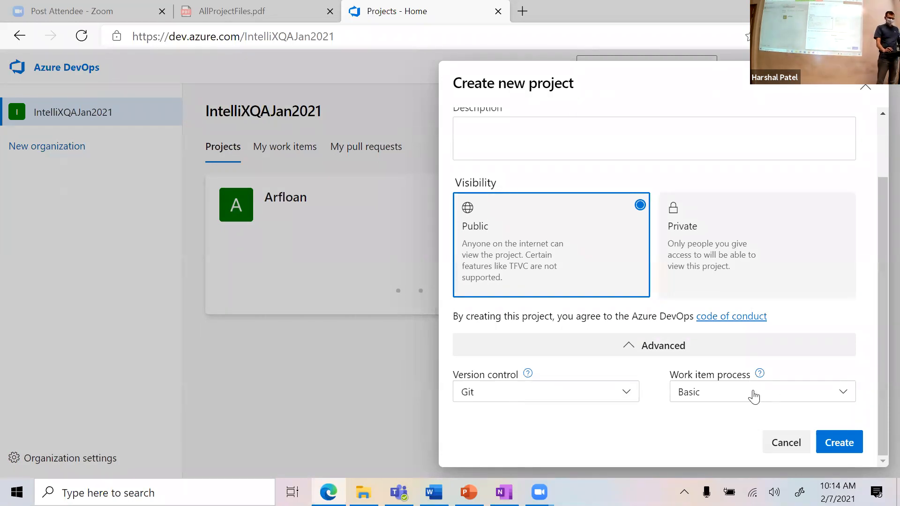
pyautogui.click(729, 398)
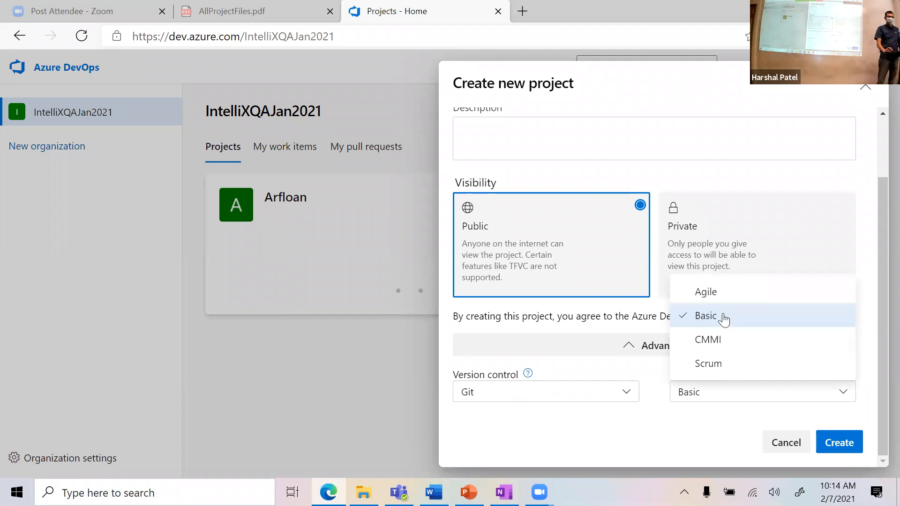
pyautogui.click(709, 364)
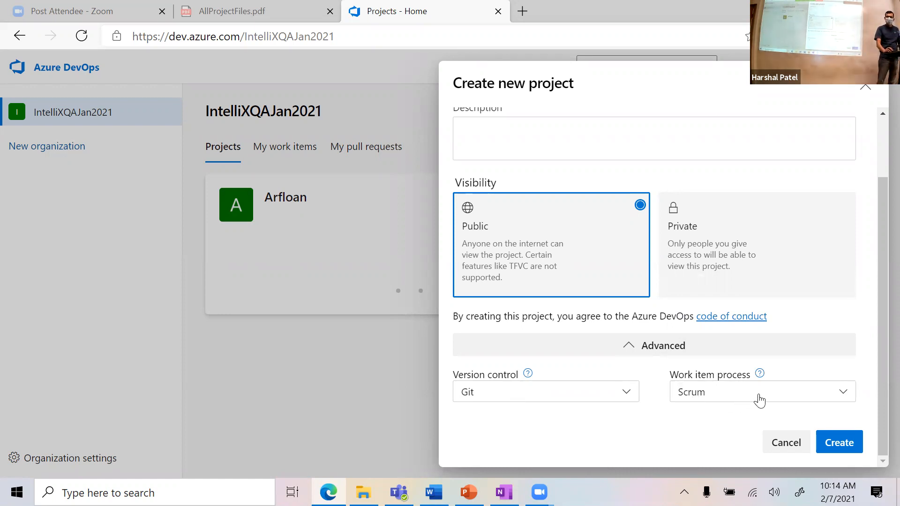
pyautogui.click(841, 447)
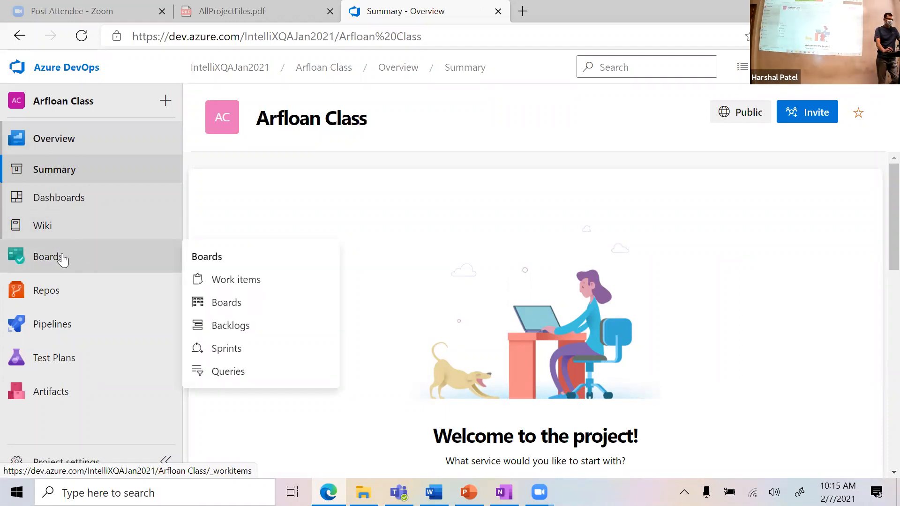
# Step: Go to the Arfloan Class Kanban board and dismiss the Azure Boards welcome tour
pyautogui.click(241, 308)
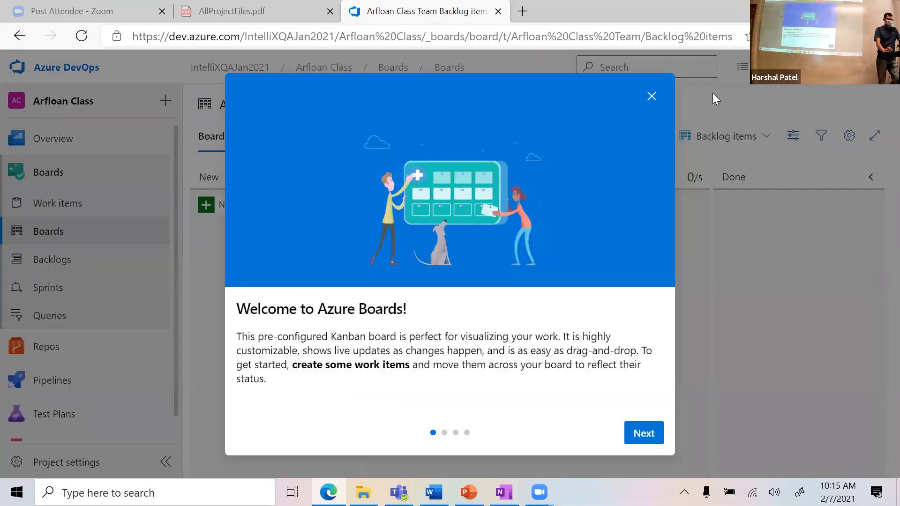
pyautogui.click(651, 97)
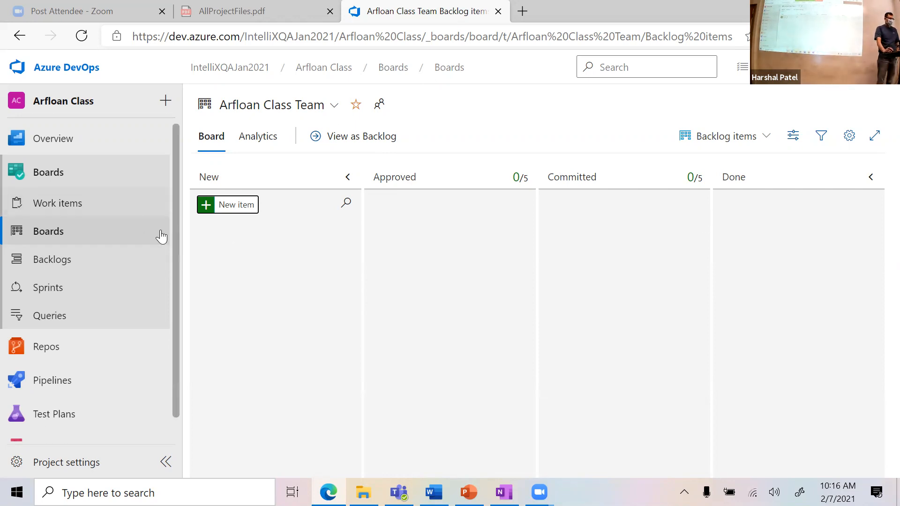
# Step: Add Product Backlog Item 'Search lender by lender name', then begin another new backlog item
pyautogui.click(232, 208)
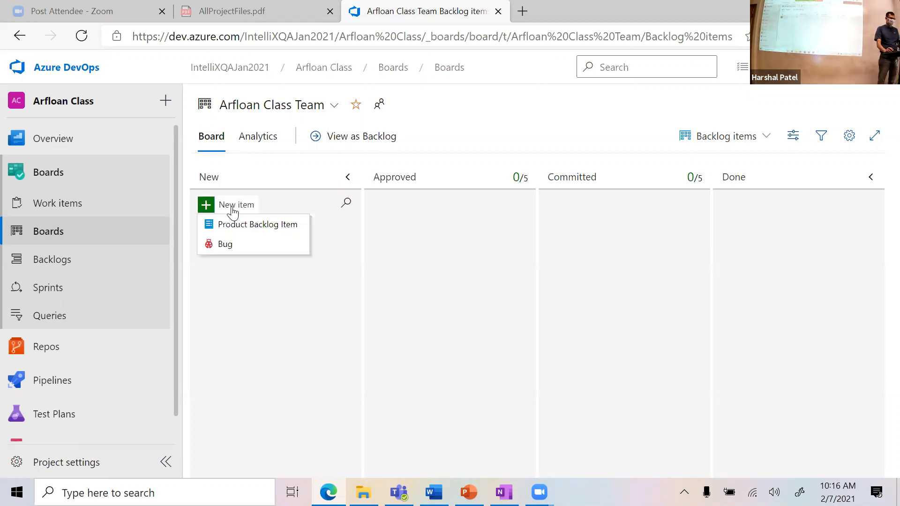
pyautogui.click(261, 231)
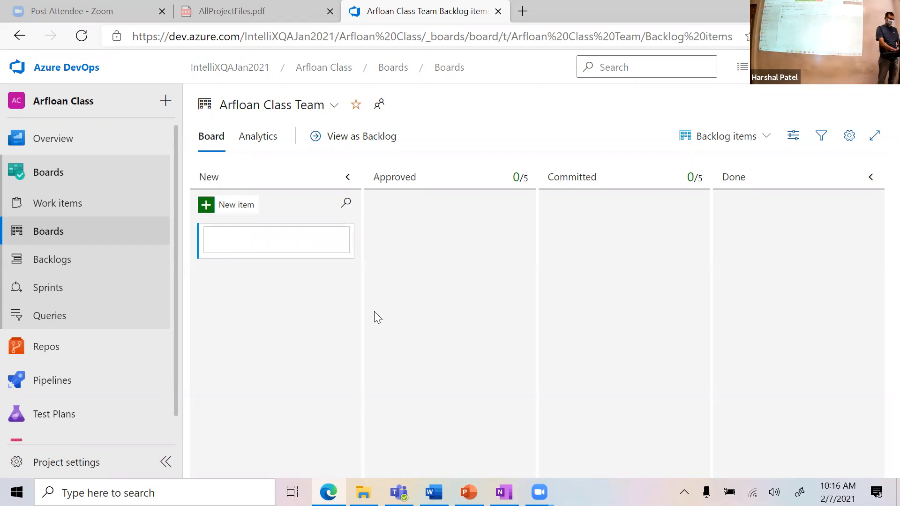
pyautogui.write('Lender')
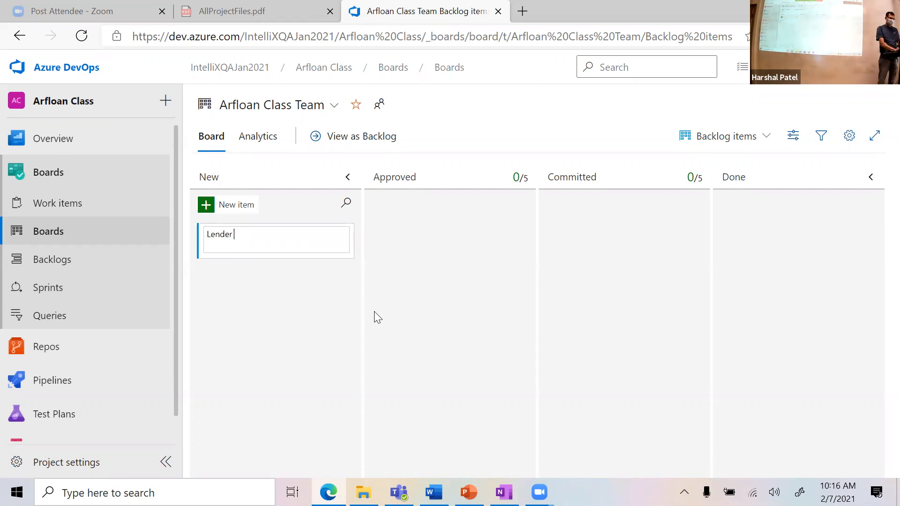
pyautogui.hotkey('ctrl', 'BackSpace')
pyautogui.write('Se')
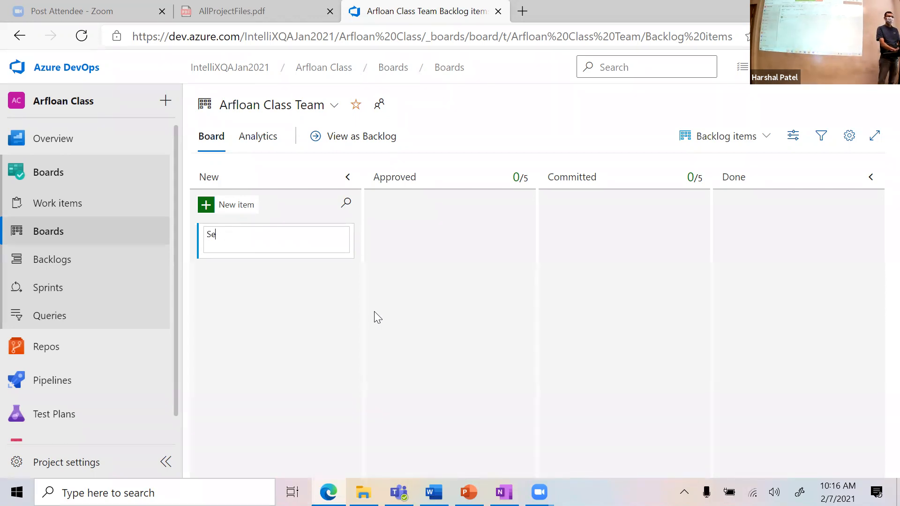
pyautogui.write('arch lender by lender n')
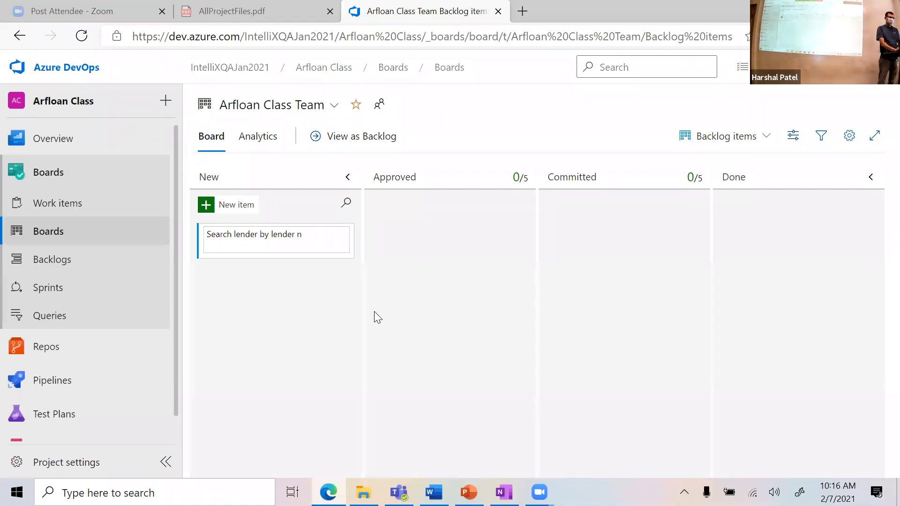
pyautogui.hotkey('ctrl', 'BackSpace')
pyautogui.hotkey('ctrl', 'BackSpace')
pyautogui.write('lender name')
pyautogui.press('Return')
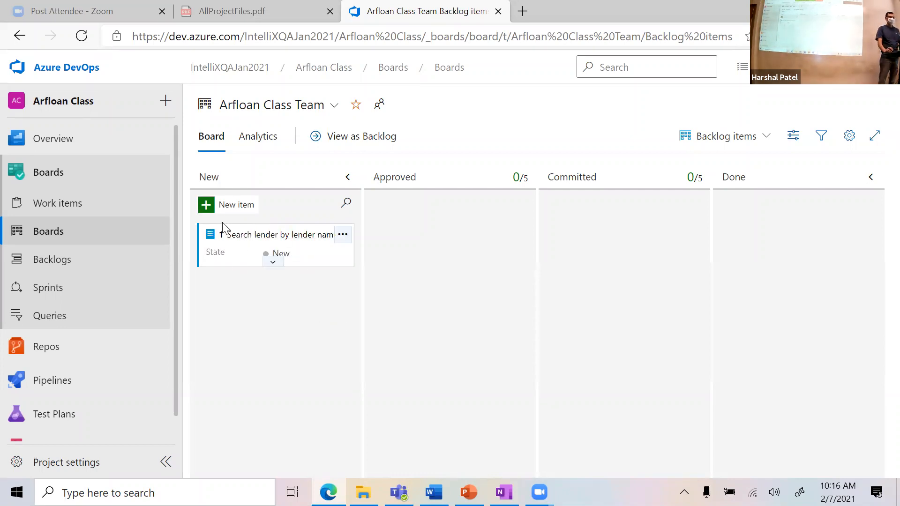
pyautogui.click(216, 211)
pyautogui.click(268, 229)
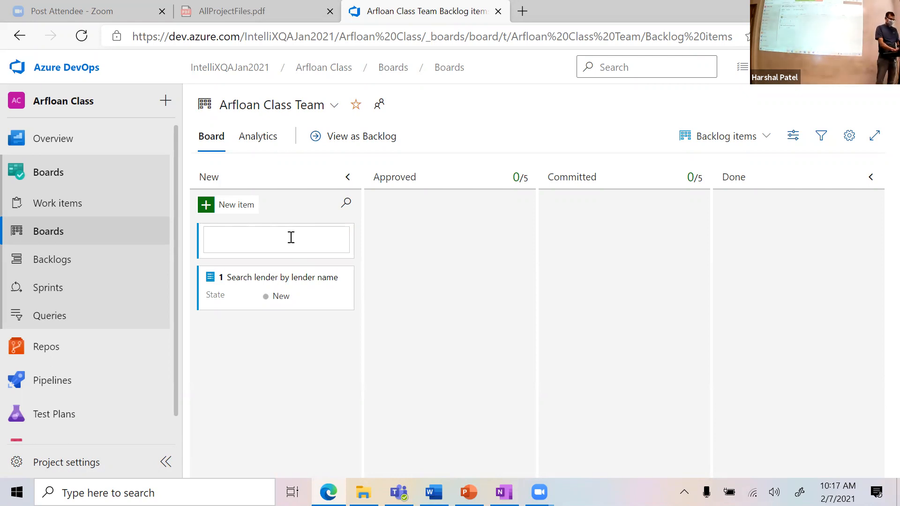
# Step: Type the new card title 'Site administrator can acces arfloan securly'
pyautogui.write('Sea')
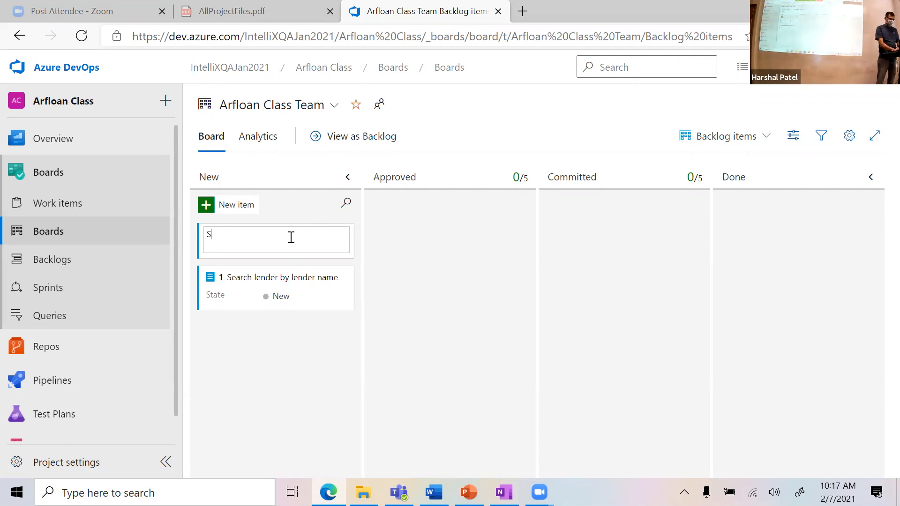
pyautogui.press('BackSpace')
pyautogui.press('BackSpace')
pyautogui.write('ite ad')
pyautogui.press('BackSpace')
pyautogui.write('admin')
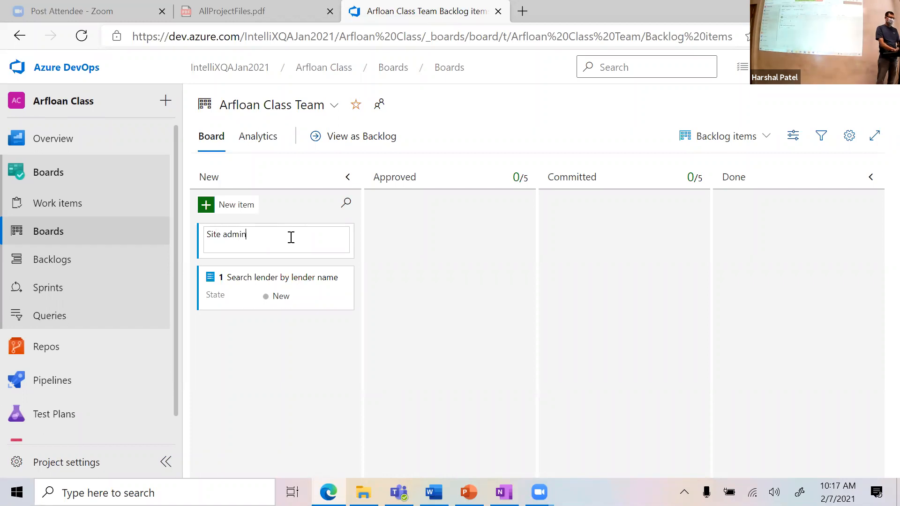
pyautogui.write('istration')
pyautogui.press('BackSpace')
pyautogui.press('BackSpace')
pyautogui.press('BackSpace')
pyautogui.press('BackSpace')
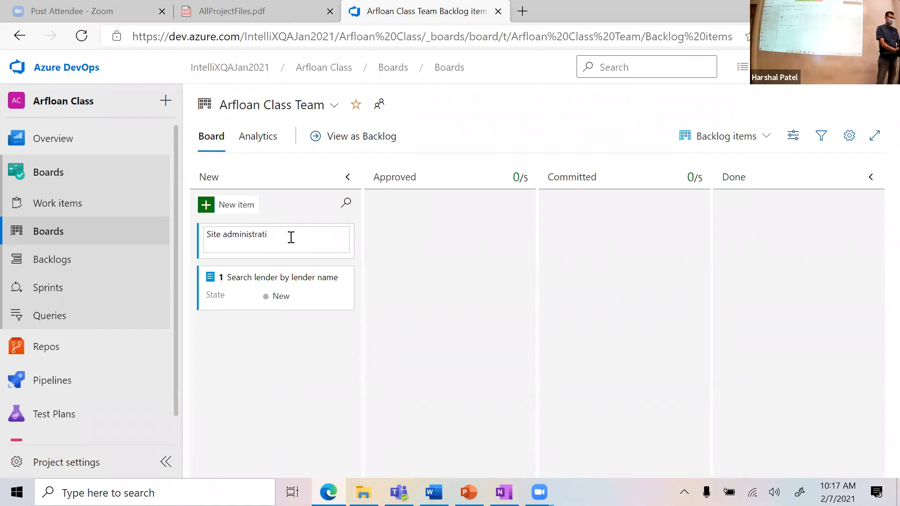
pyautogui.write('tor c')
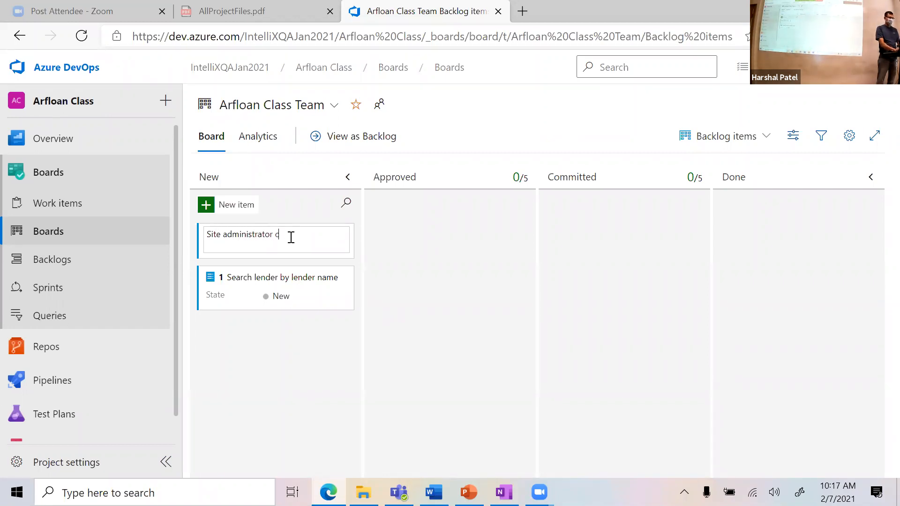
pyautogui.write('an acces arfloan securly')
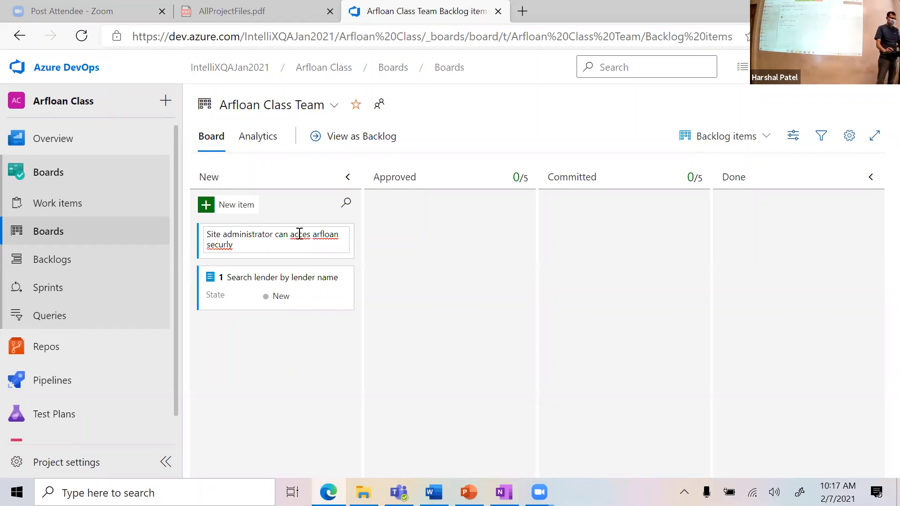
# Step: Correct the title to 'Site administrator can access Arfloan site securly' and save the card
pyautogui.rightClick(299, 234)
pyautogui.click(328, 163)
pyautogui.press('Delete')
pyautogui.write('A')
pyautogui.click(345, 236)
pyautogui.write('site')
pyautogui.press('Return')
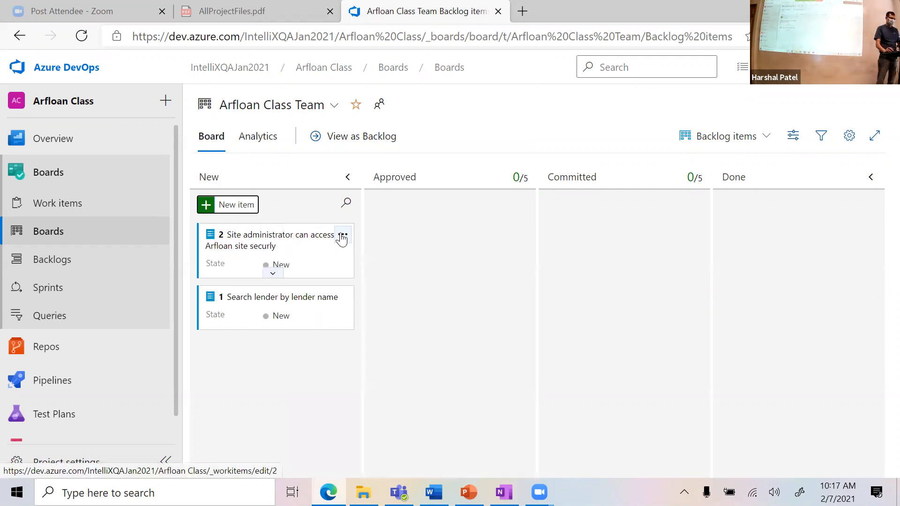
# Step: Retitle work item 2 'User can access Arfloan site securly' and confirm its iteration is Sprint 1
pyautogui.click(255, 240)
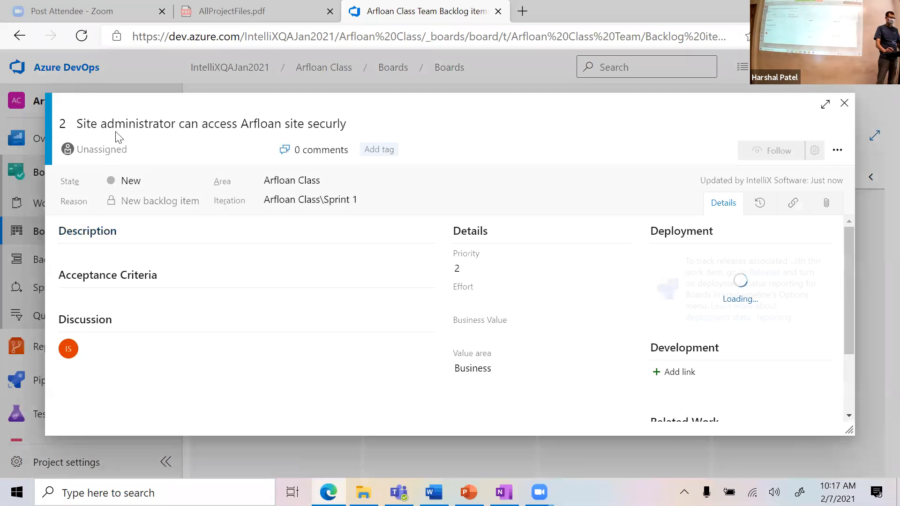
pyautogui.doubleClick(79, 124)
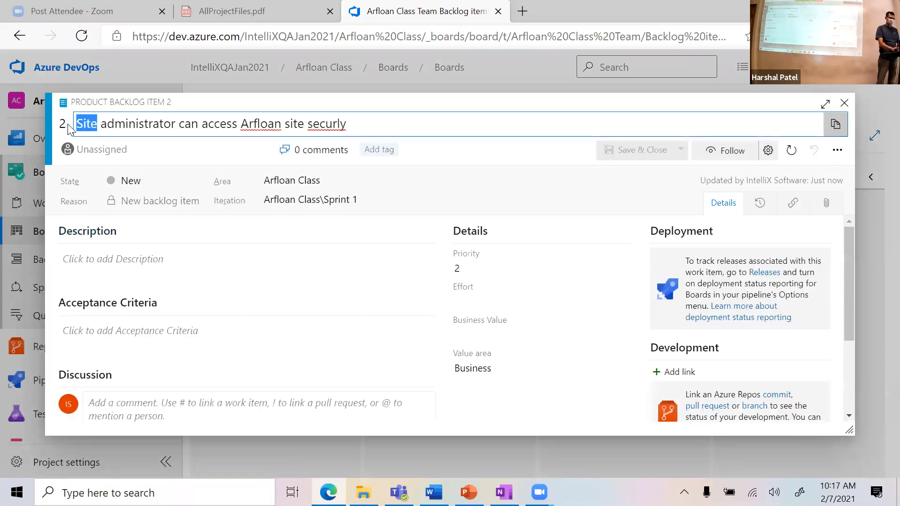
pyautogui.press('Delete')
pyautogui.press('Delete')
pyautogui.press('Delete')
pyautogui.press('Delete')
pyautogui.press('Delete')
pyautogui.press('Delete')
pyautogui.press('Delete')
pyautogui.press('Delete')
pyautogui.press('Delete')
pyautogui.press('Delete')
pyautogui.press('Delete')
pyautogui.press('Delete')
pyautogui.press('Delete')
pyautogui.press('Delete')
pyautogui.press('Delete')
pyautogui.press('Delete')
pyautogui.write('User')
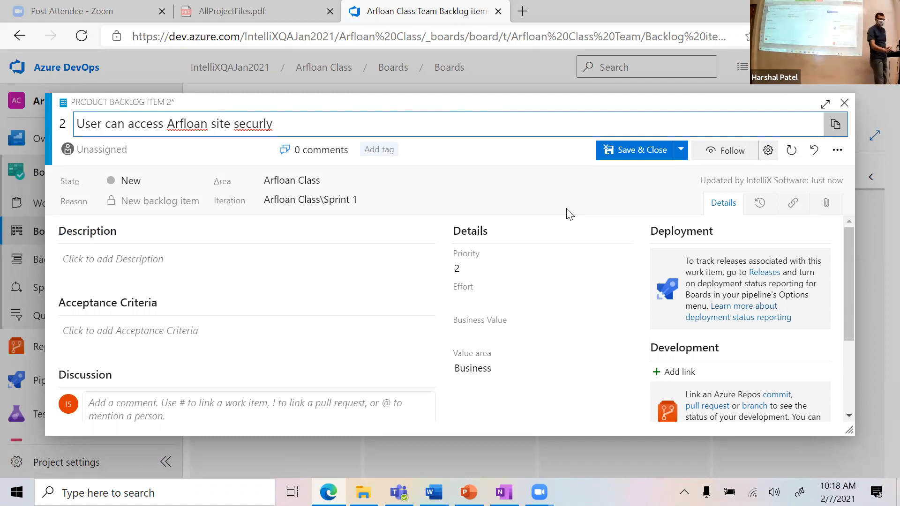
pyautogui.click(679, 201)
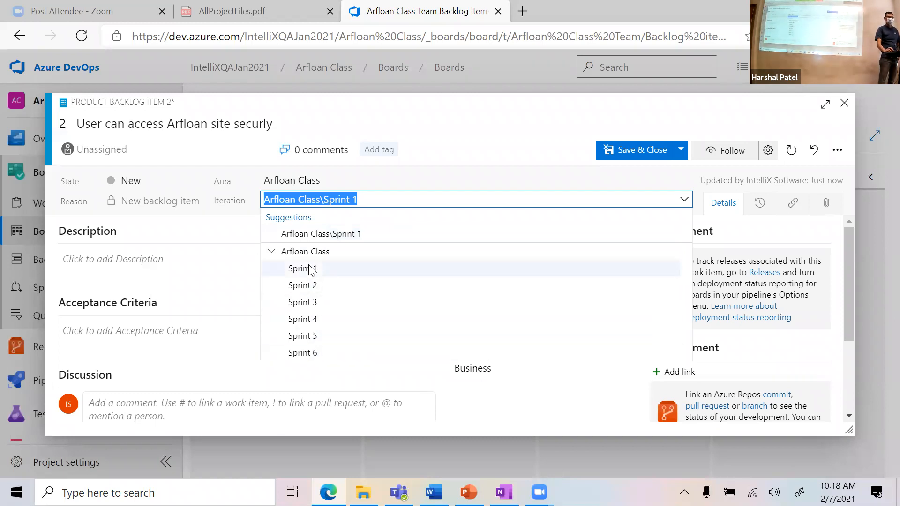
pyautogui.click(466, 164)
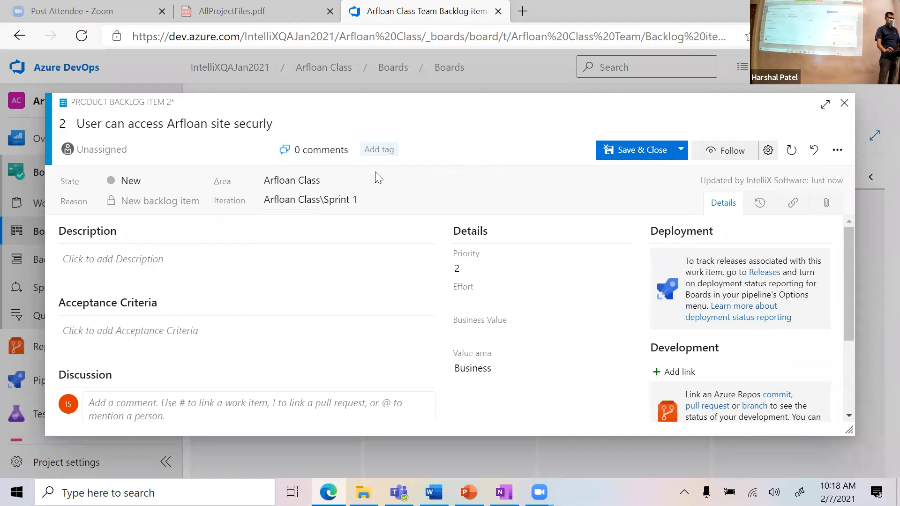
pyautogui.click(684, 200)
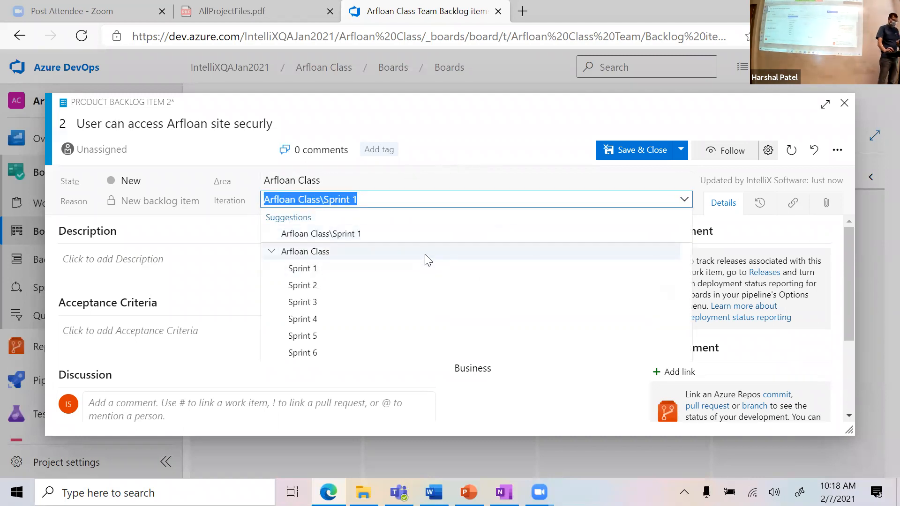
# Step: Write the acceptance criterion 'As a site administrator, I can access my home page securly.'
pyautogui.click(211, 331)
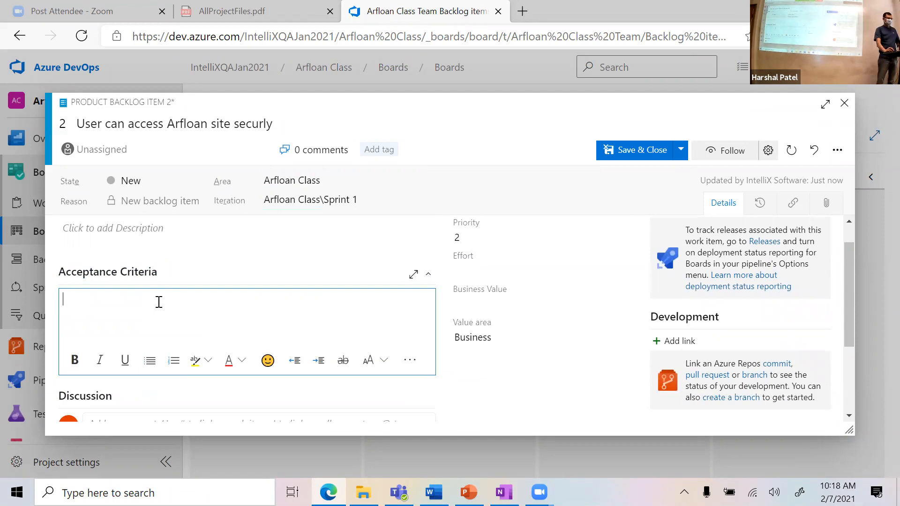
pyautogui.write('Si')
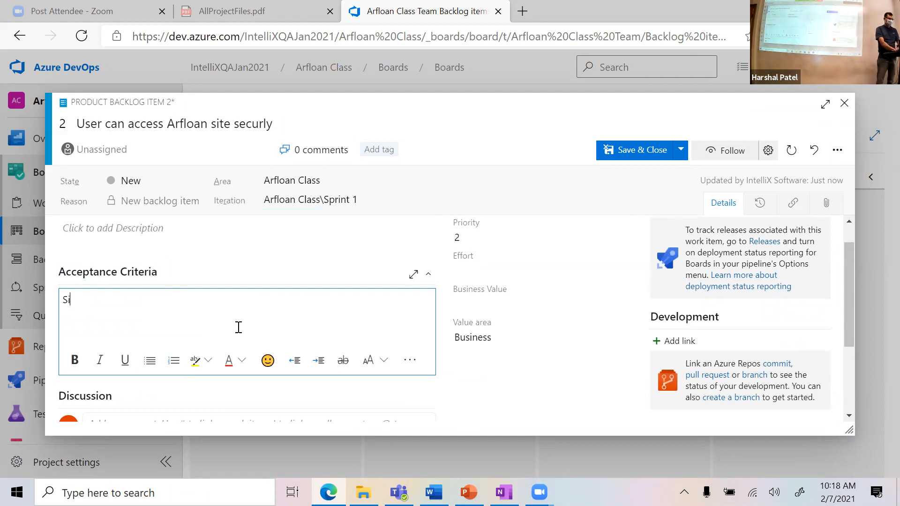
pyautogui.press('BackSpace')
pyautogui.write('As a ss')
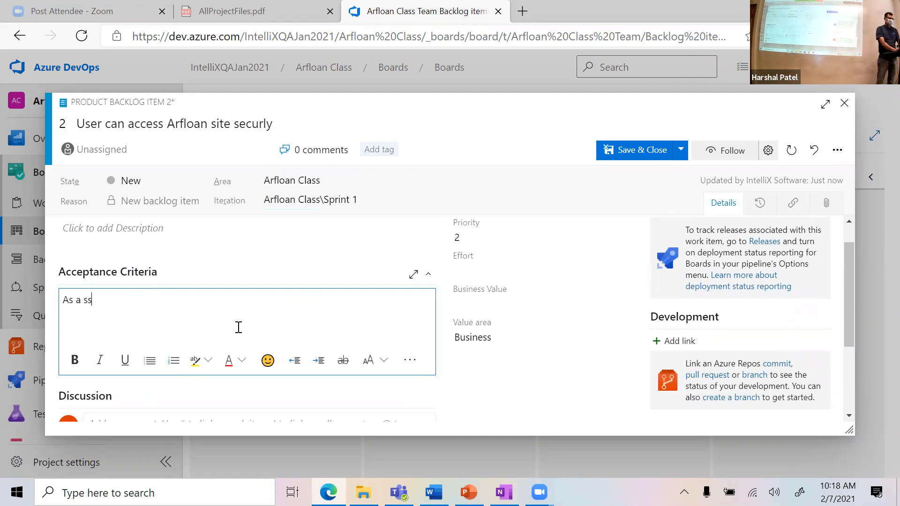
pyautogui.press('BackSpace')
pyautogui.write('tiate administrator, ')
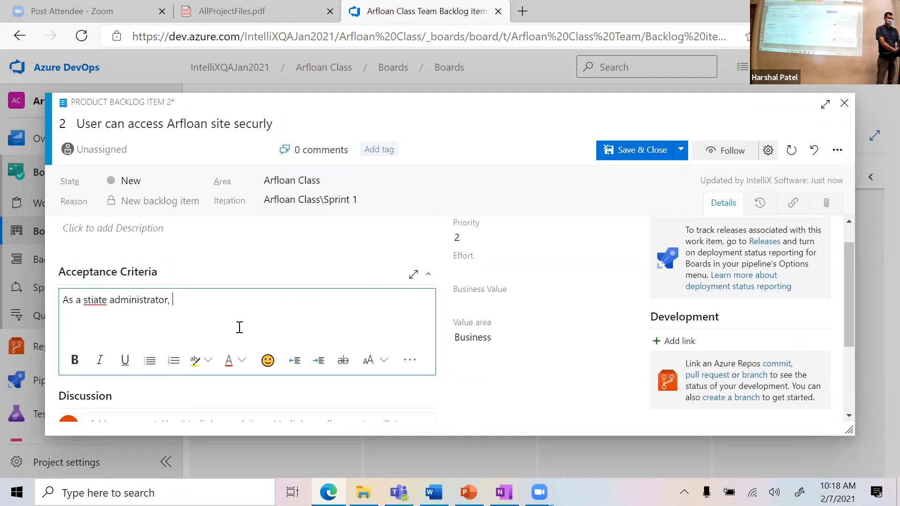
pyautogui.write('I can access my ho')
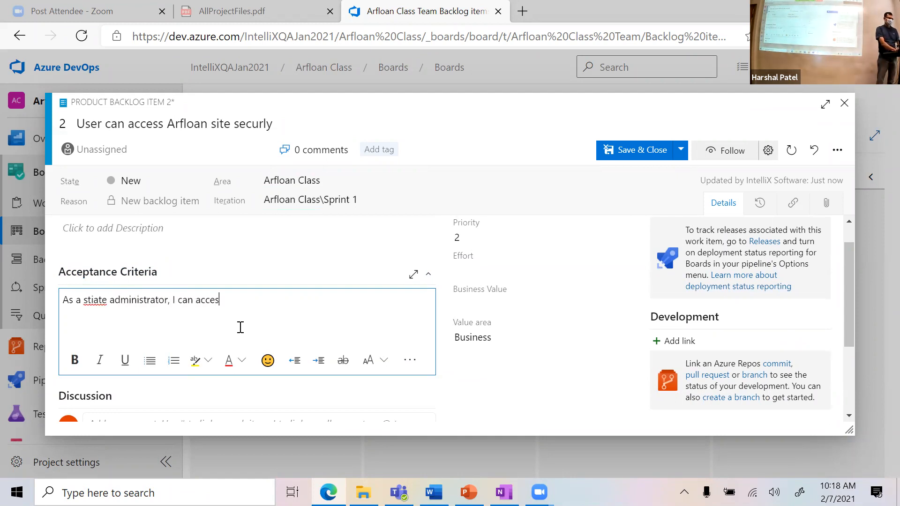
pyautogui.write('page securly.')
pyautogui.press('Return')
pyautogui.press('Return')
pyautogui.doubleClick(96, 299)
pyautogui.write('site')
pyautogui.click(318, 305)
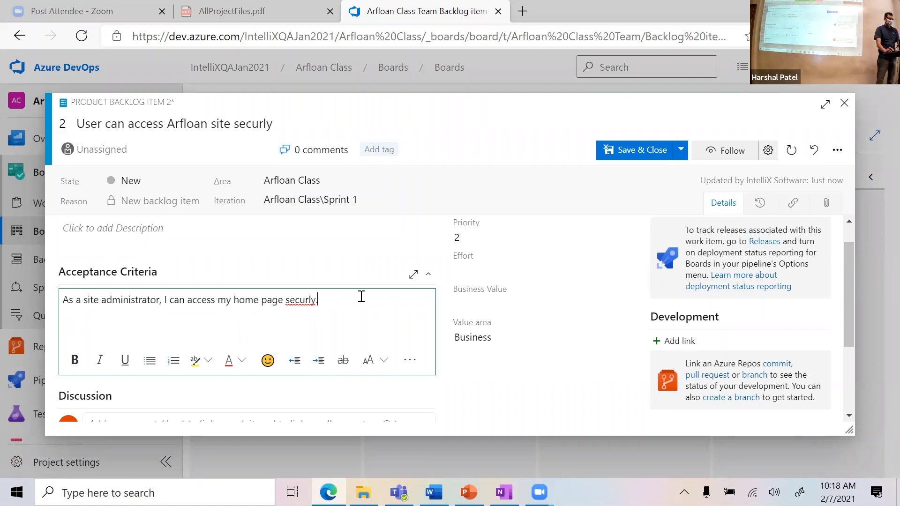
# Step: Add the second criterion 'As a dealer user, I can access dealer functionality securly'
pyautogui.press('Return')
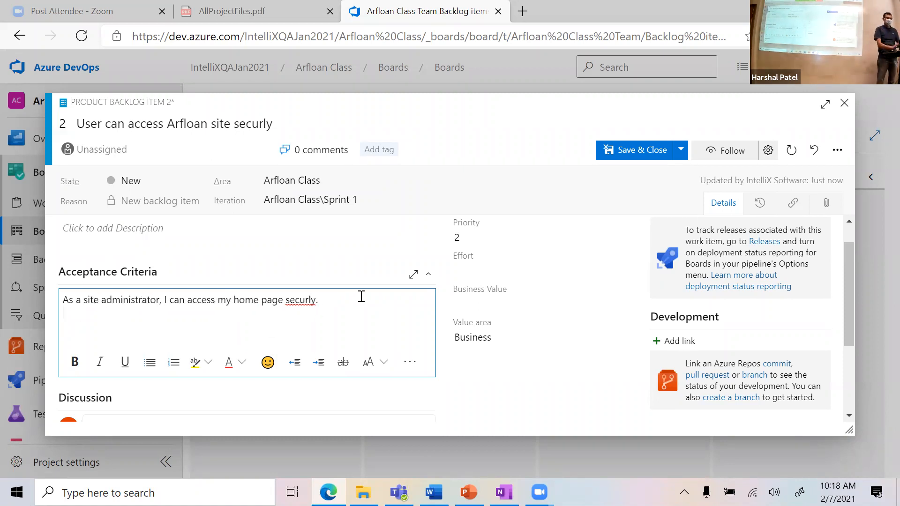
pyautogui.write('As a')
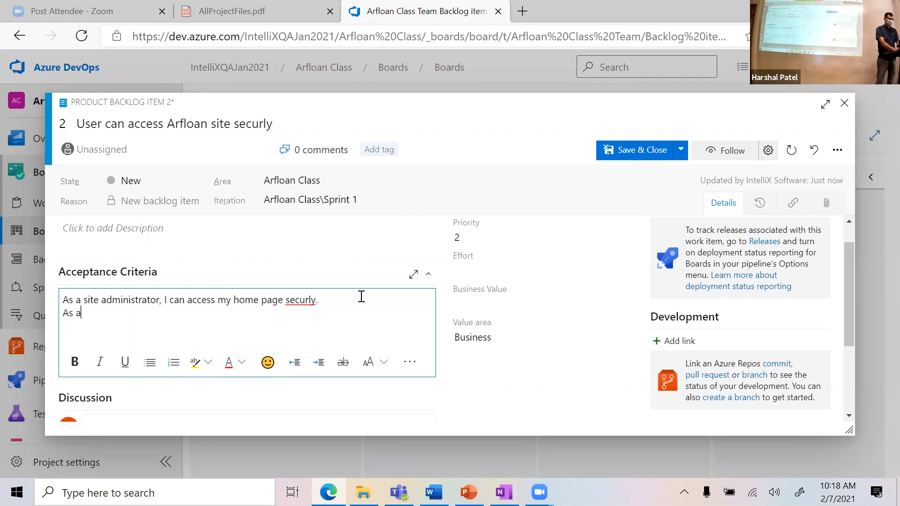
pyautogui.write(' dealer u')
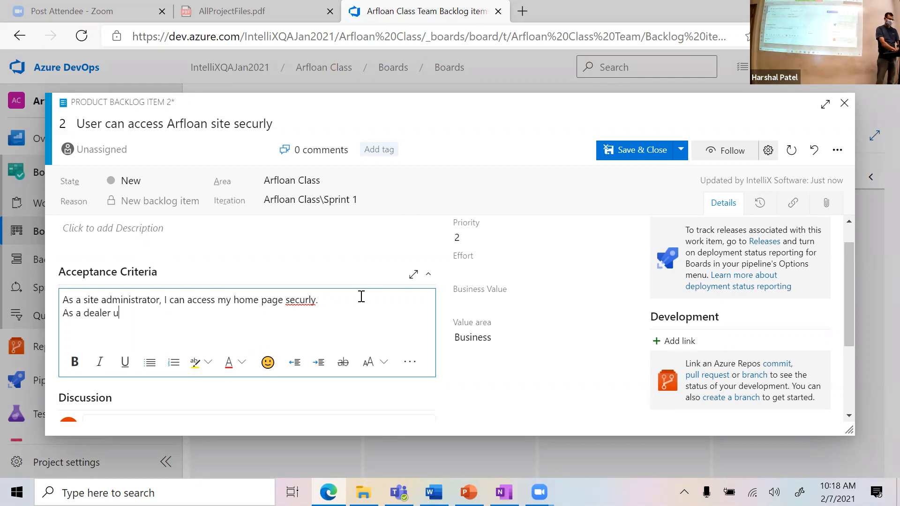
pyautogui.write('ser, I can access dealer functionality securly.')
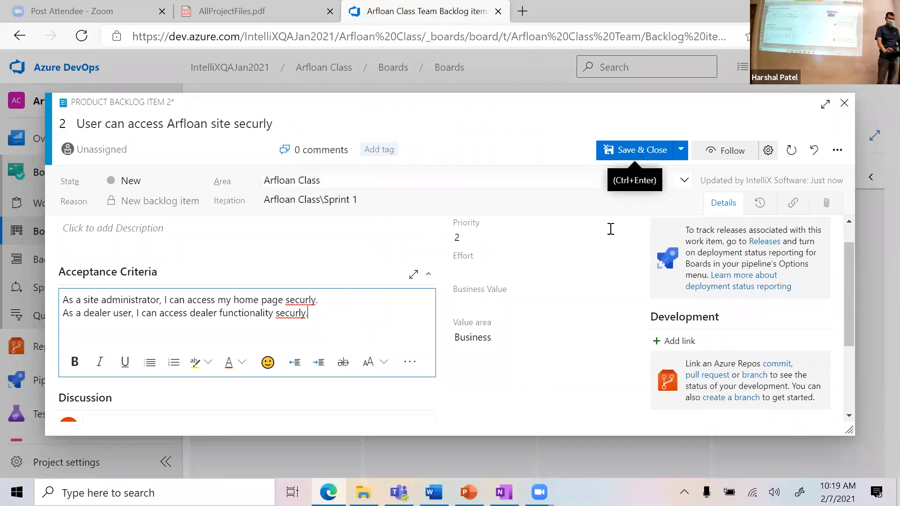
pyautogui.scroll(-1, 621, 299)
pyautogui.scroll(2, 621, 299)
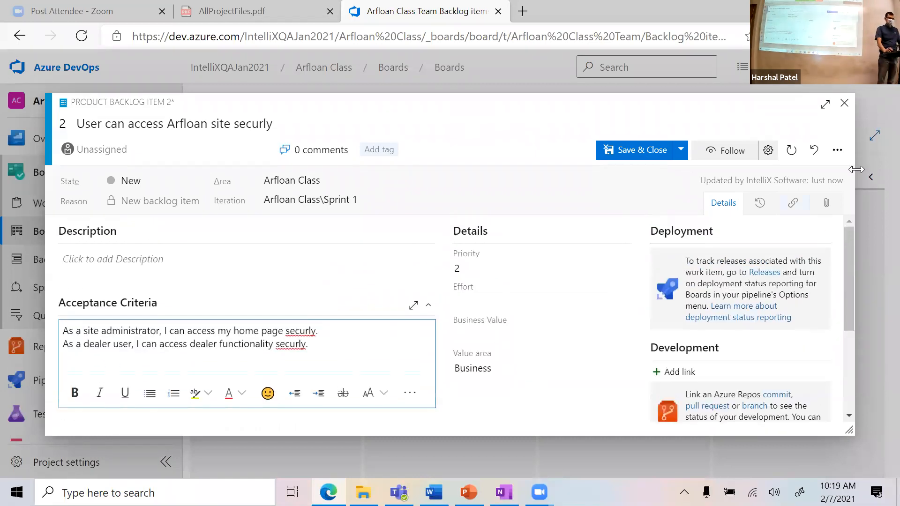
# Step: Review the story's Links and Attachments, then save and close it
pyautogui.click(794, 206)
pyautogui.click(827, 206)
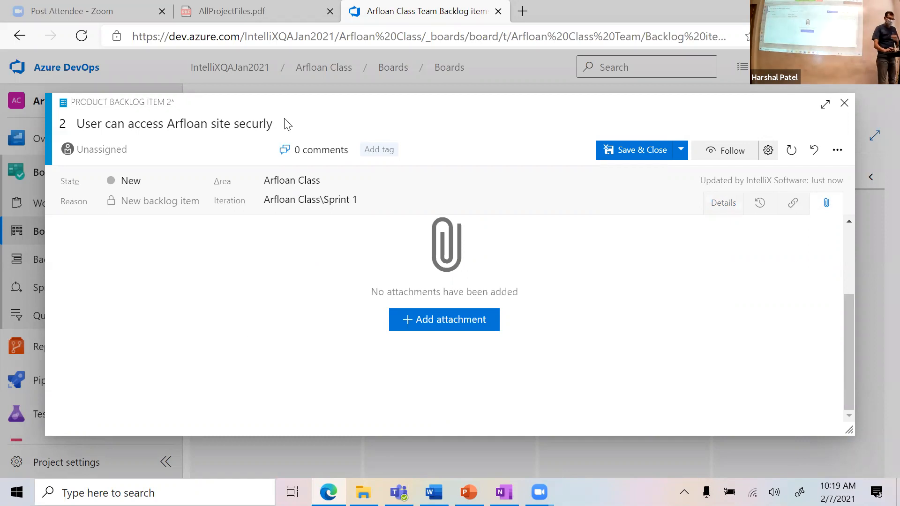
pyautogui.click(664, 160)
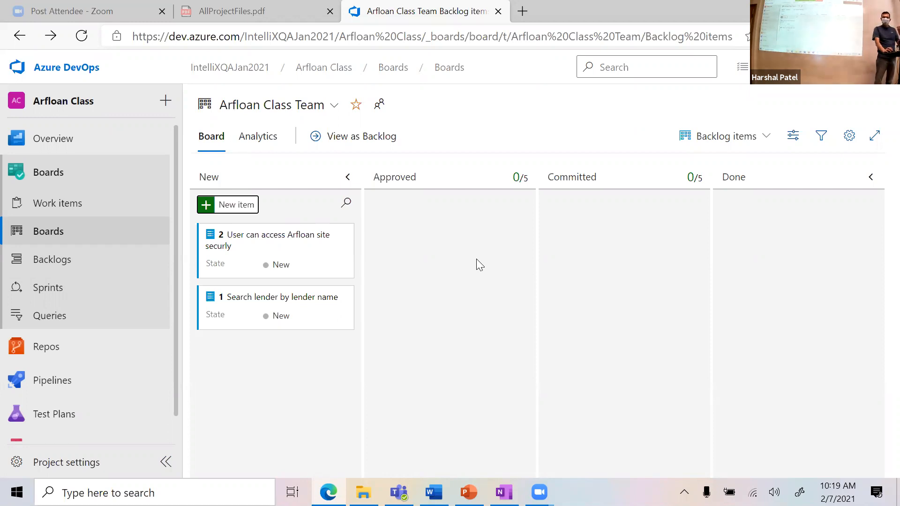
# Step: Bring up the actions menu on the 'User can access Arfloan site securly' card
pyautogui.moveTo(343, 239)
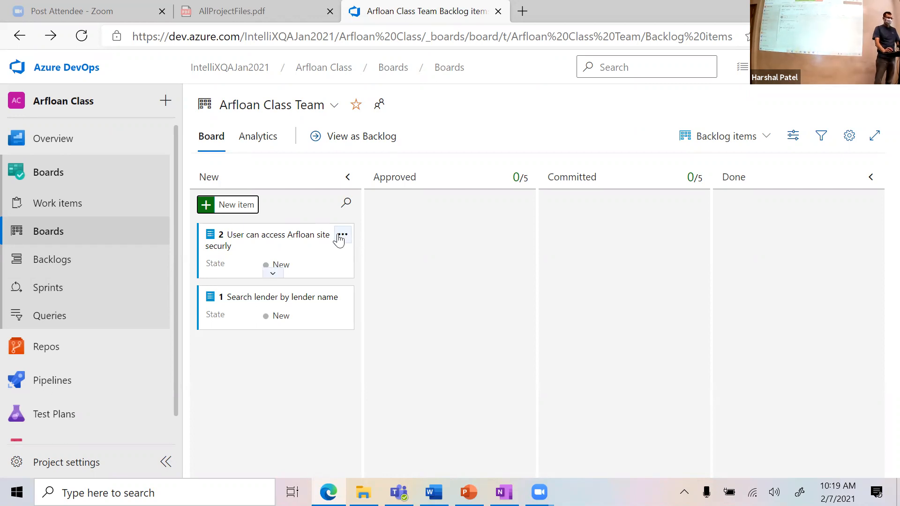
pyautogui.click(342, 236)
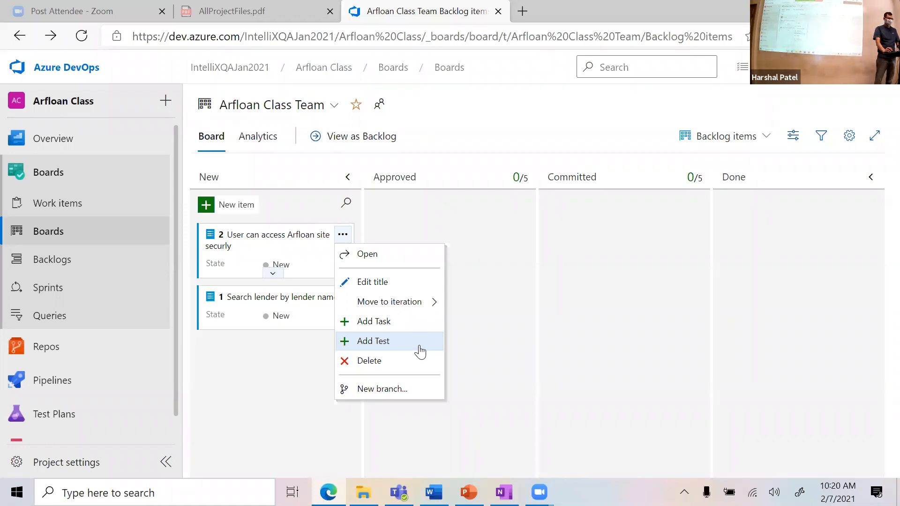
# Step: Add the task 'Create a component for secure web access' to story 2
pyautogui.click(412, 323)
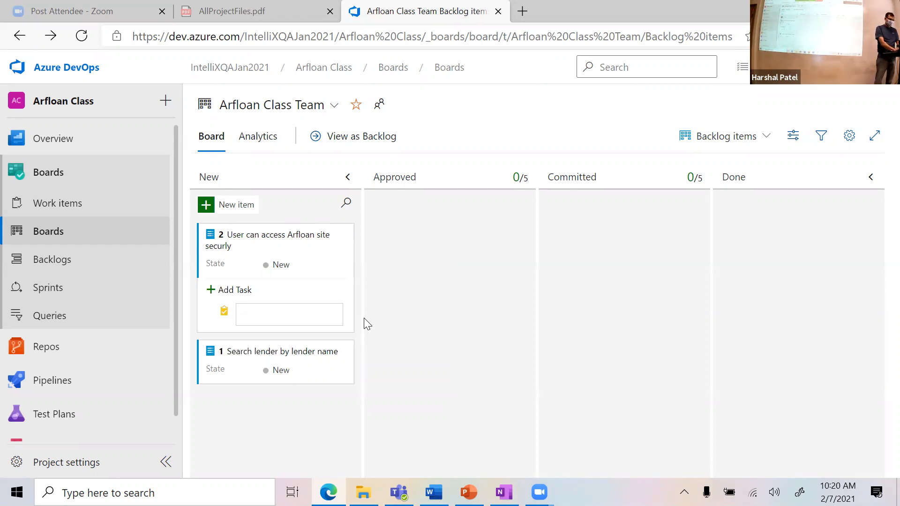
pyautogui.write('Create a component')
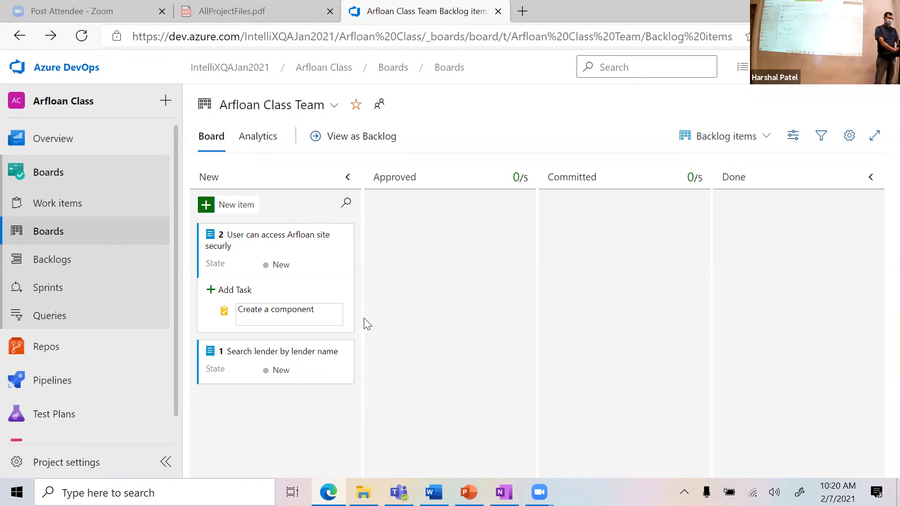
pyautogui.write(' for secure access')
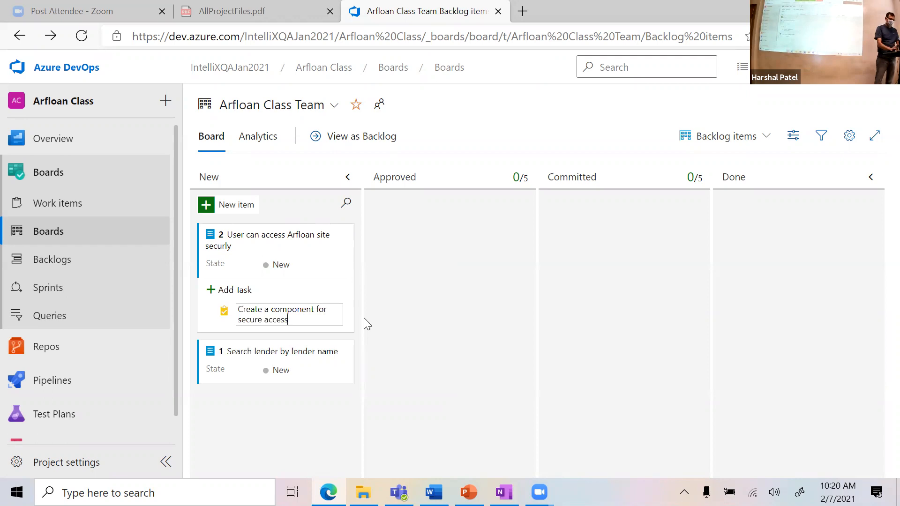
pyautogui.write('weh')
pyautogui.press('BackSpace')
pyautogui.press('BackSpace')
pyautogui.write('b')
pyautogui.press('Return')
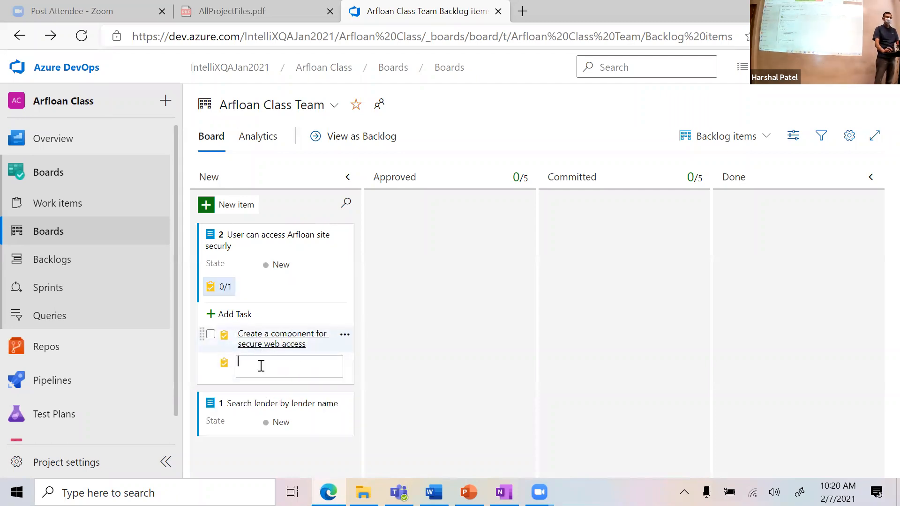
# Step: Add a second task 'Create a database table for users' and collapse the task list
pyautogui.write('Create a dat')
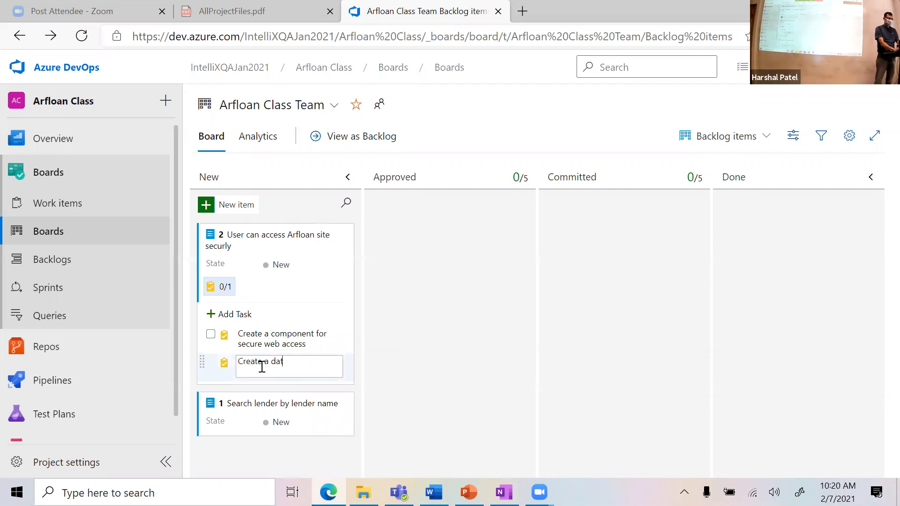
pyautogui.write('abase table efor user')
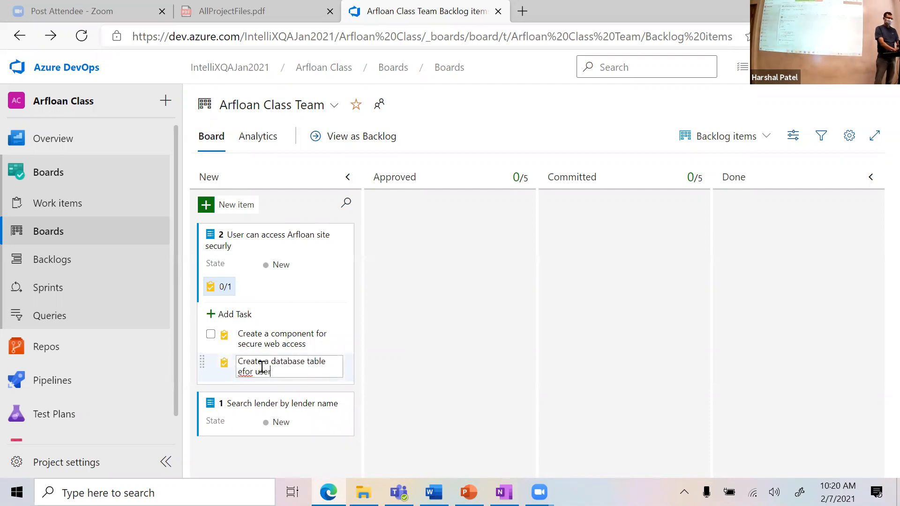
pyautogui.press('BackSpace')
pyautogui.press('BackSpace')
pyautogui.press('BackSpace')
pyautogui.press('BackSpace')
pyautogui.write('for users')
pyautogui.press('Return')
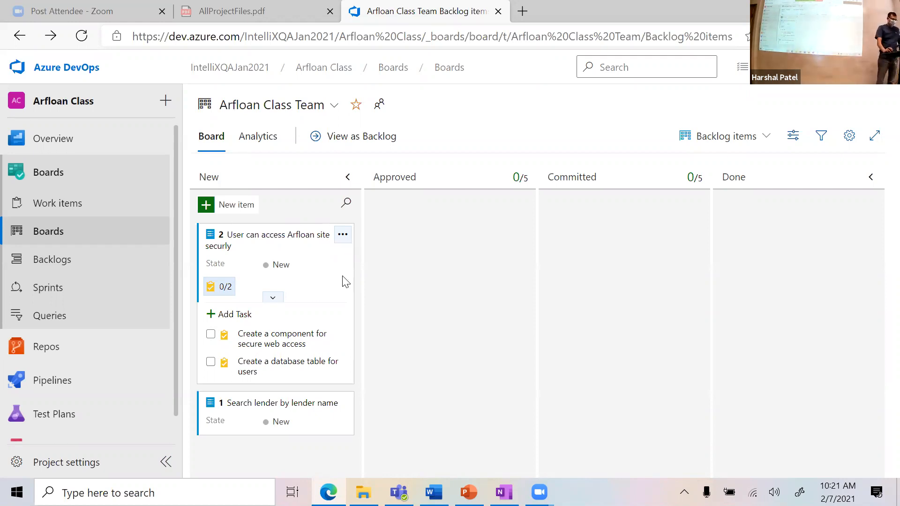
pyautogui.click(225, 288)
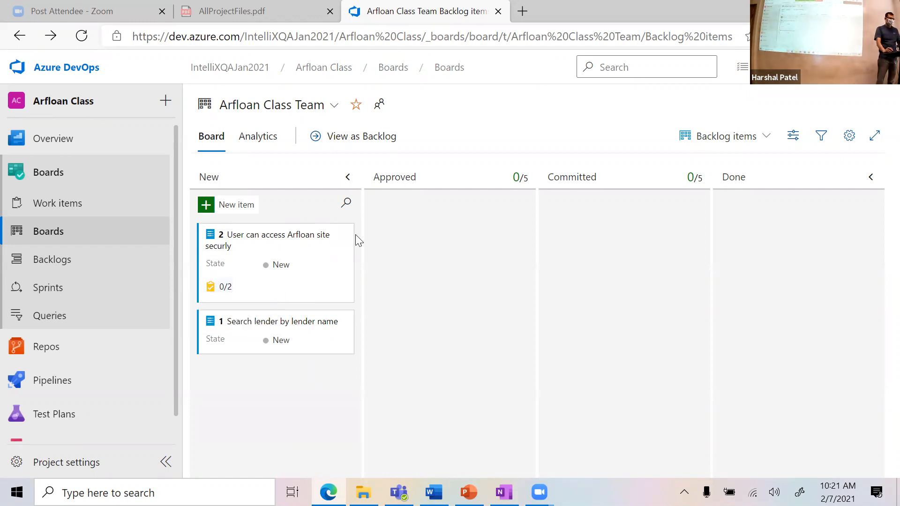
# Step: Add tests 'Site administrator can access their home page via secure credentials' and a dealer home-page login test
pyautogui.click(342, 234)
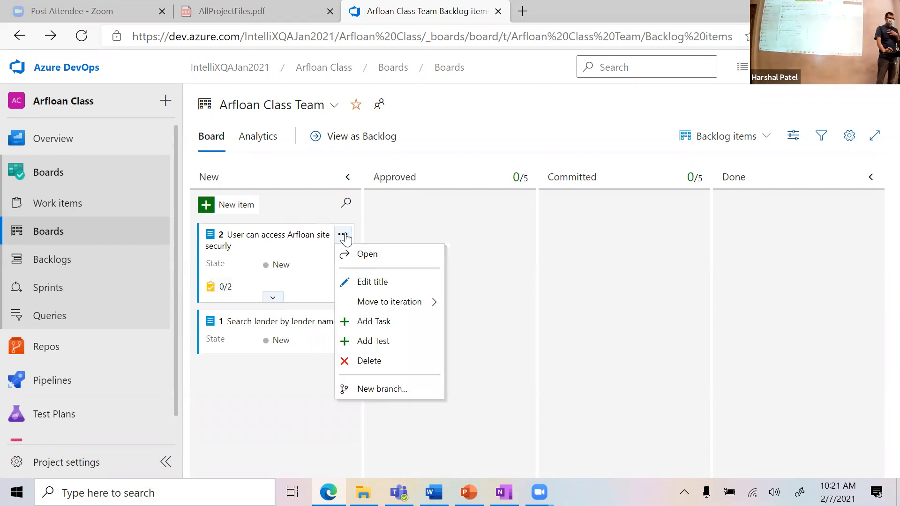
pyautogui.click(400, 347)
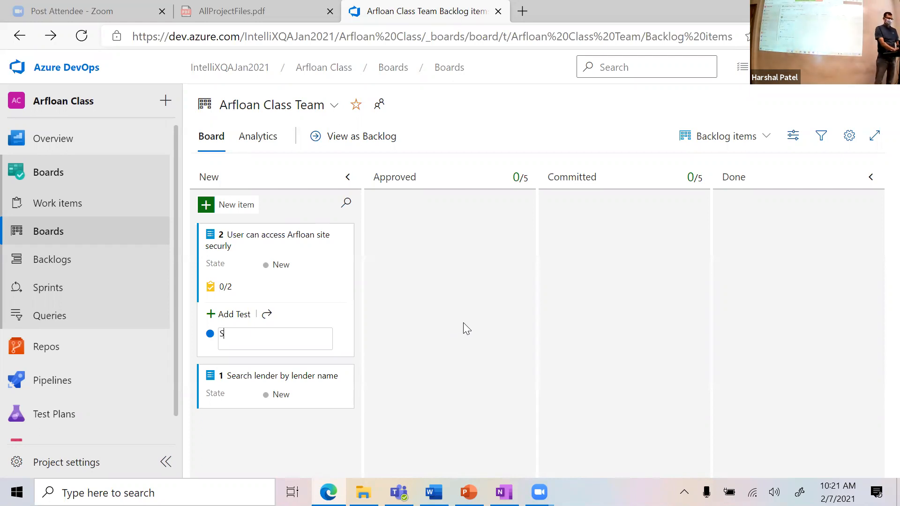
pyautogui.write('itat')
pyautogui.write(' administrator c')
pyautogui.write('an access')
pyautogui.write(' their home page')
pyautogui.write(' via se')
pyautogui.write('e cred')
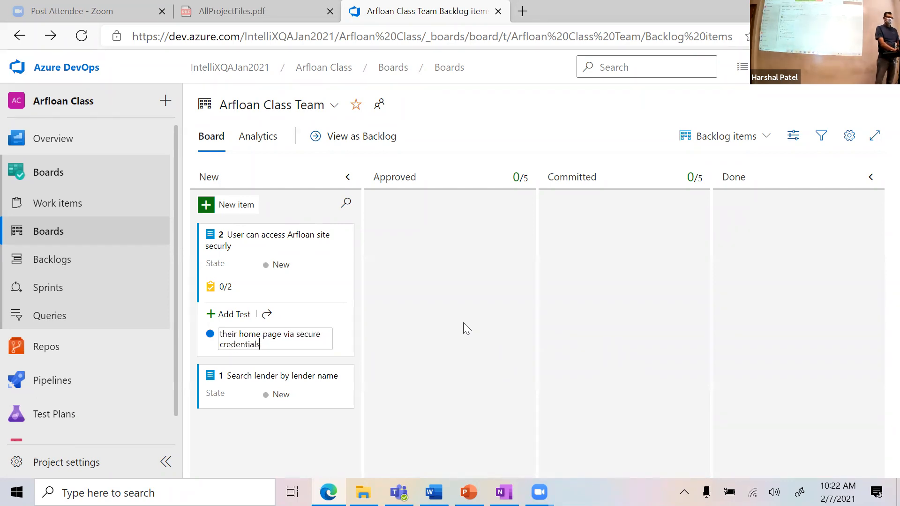
pyautogui.write('entials')
pyautogui.press('Return')
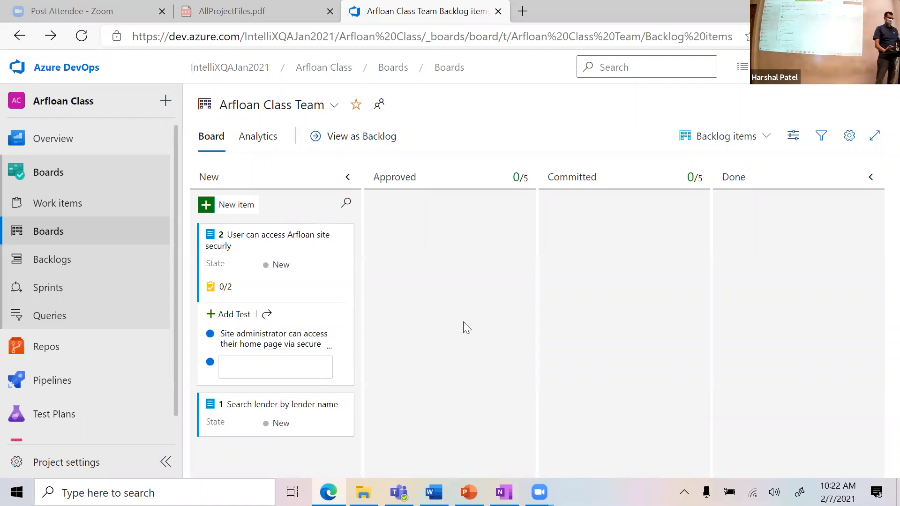
pyautogui.write('Dealer can access')
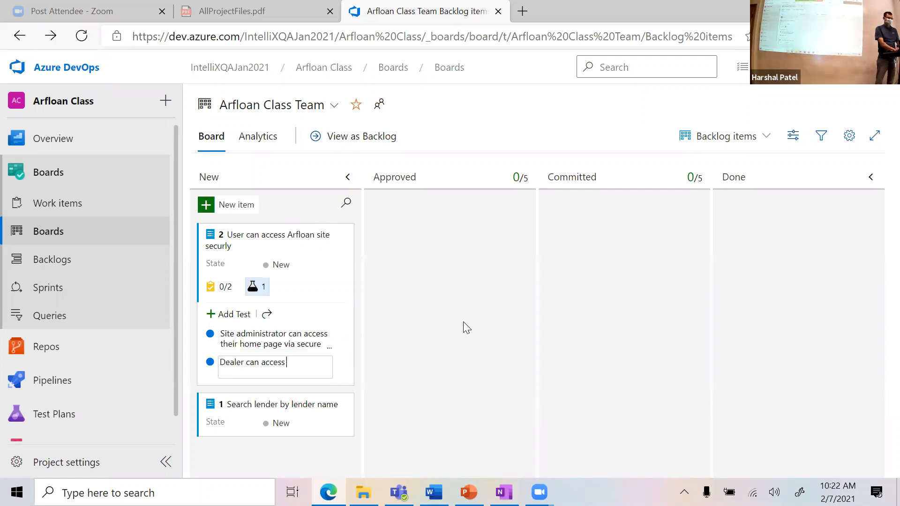
pyautogui.write(' their home p')
pyautogui.write('age via')
pyautogui.write(' providing ')
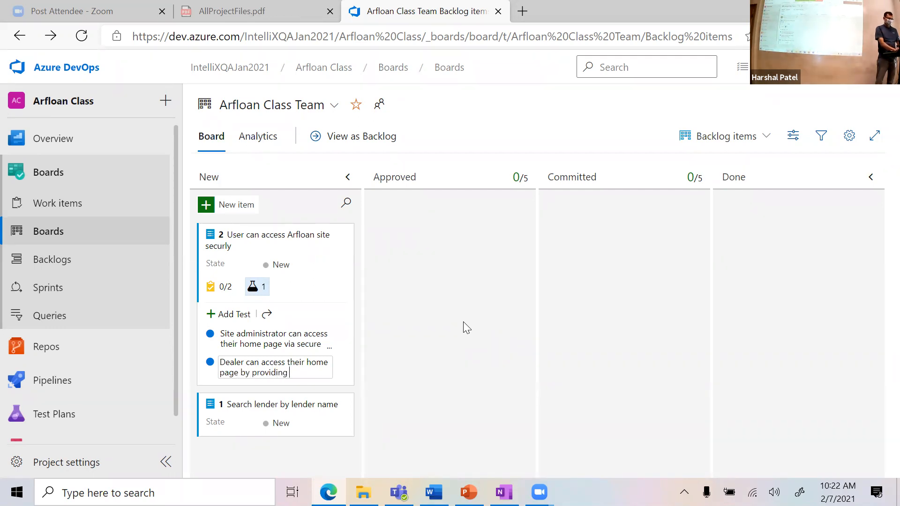
pyautogui.write('valid and')
pyautogui.write('user name')
pyautogui.write(' and password')
pyautogui.press('Return')
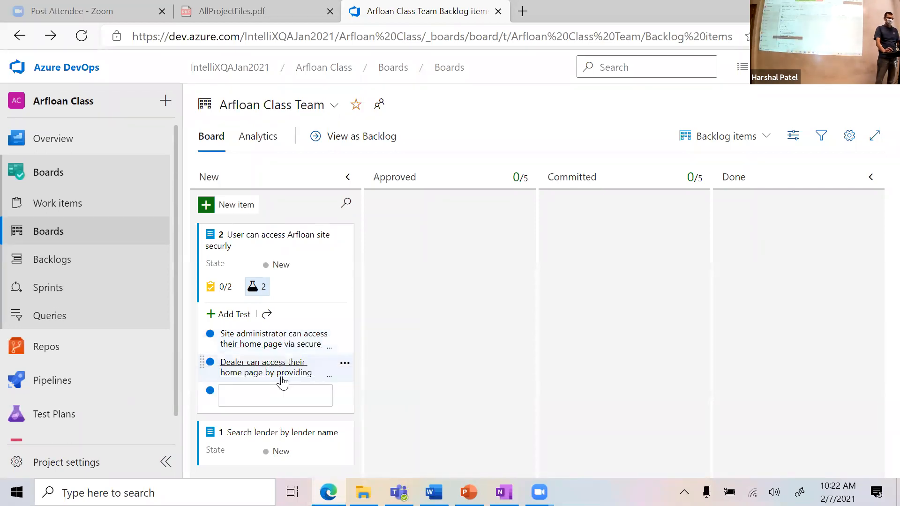
# Step: Open test case 5, the site administrator test, from its board card in full-screen view
pyautogui.click(289, 344)
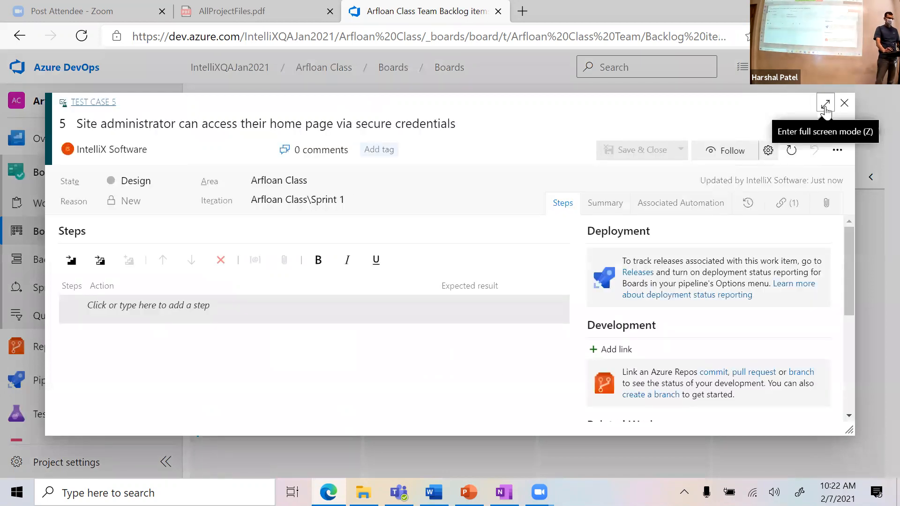
pyautogui.click(826, 108)
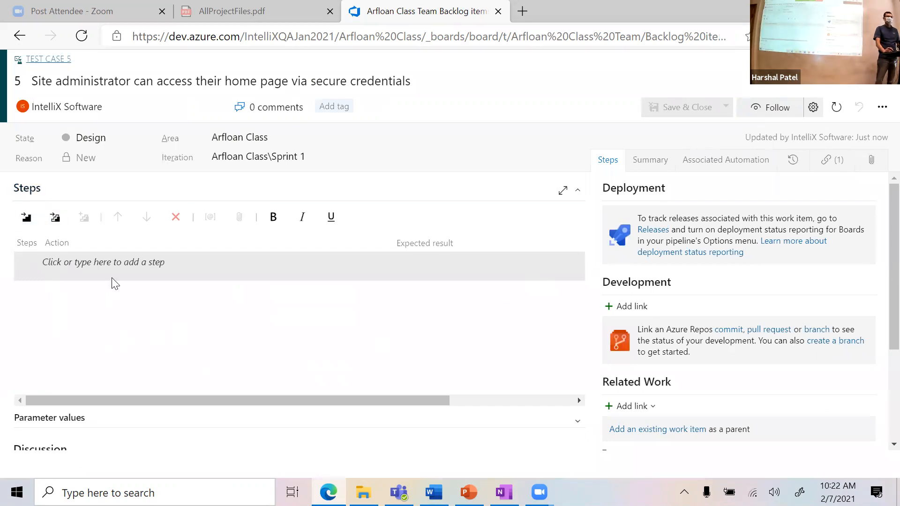
# Step: Open the SiteAdminstratorValidLogin document from IntelliX > Training > SQA Training > August2020
pyautogui.click(363, 492)
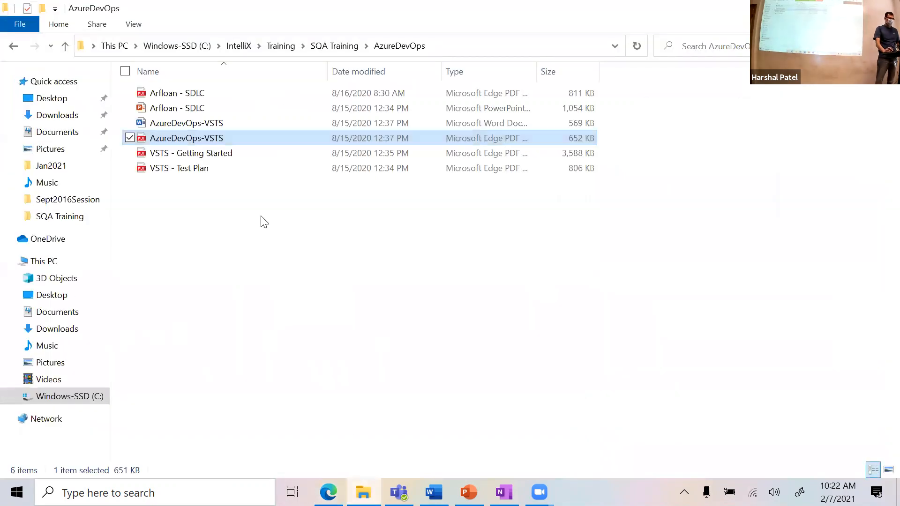
pyautogui.click(281, 46)
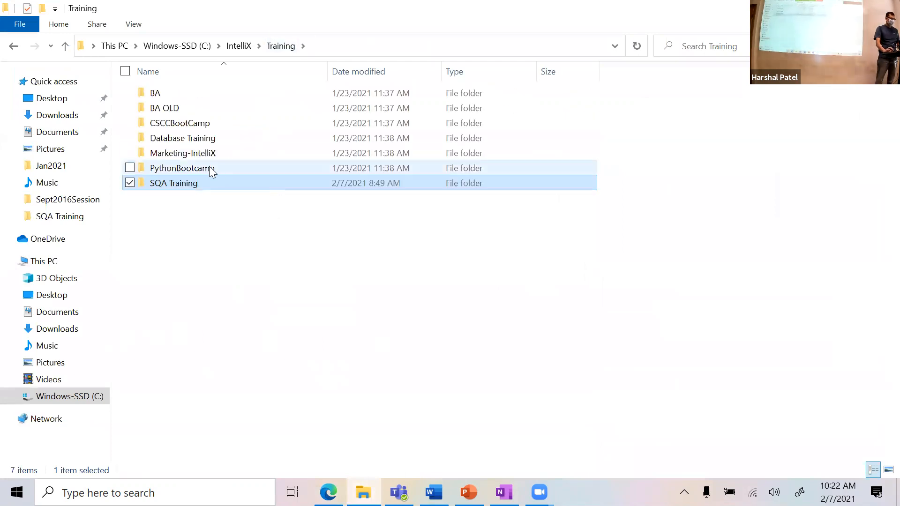
pyautogui.click(238, 45)
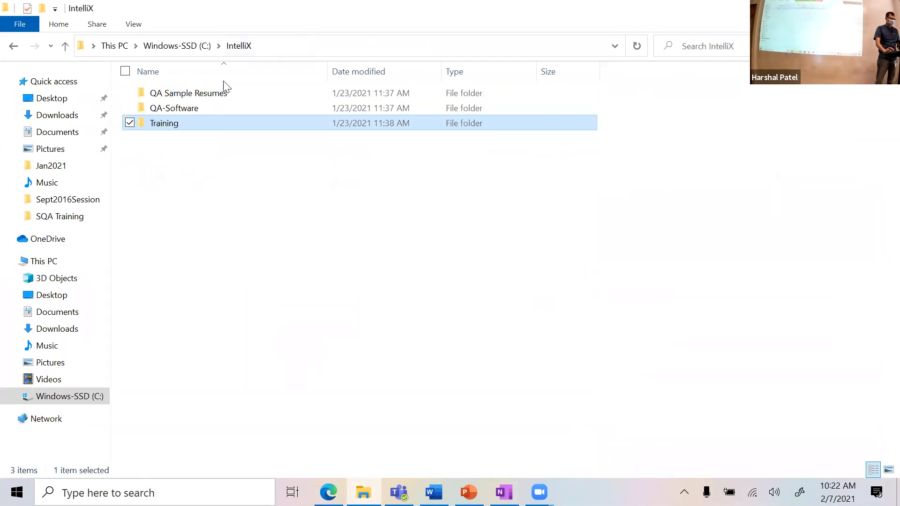
pyautogui.doubleClick(186, 121)
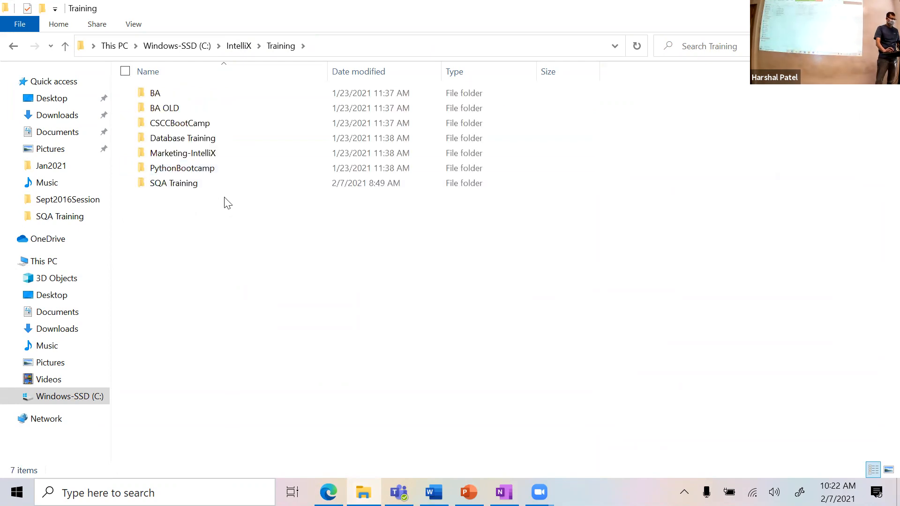
pyautogui.doubleClick(221, 185)
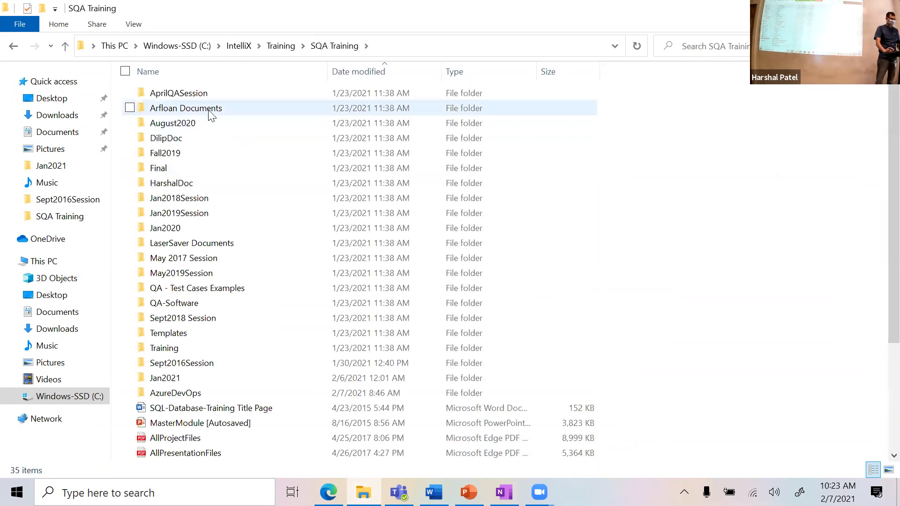
pyautogui.doubleClick(211, 122)
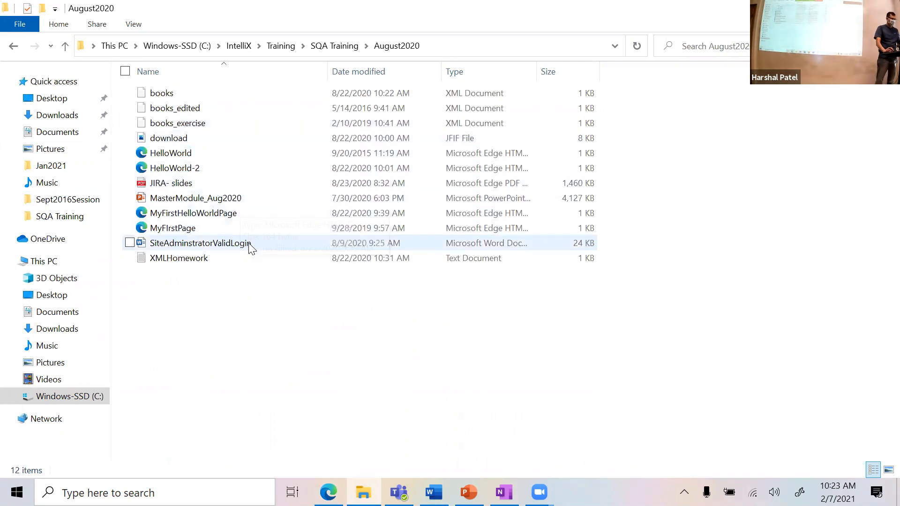
pyautogui.doubleClick(252, 247)
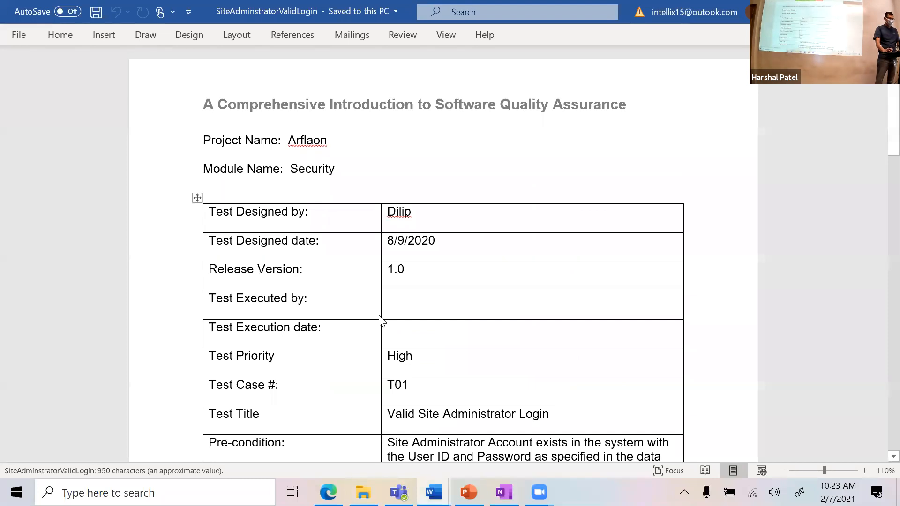
# Step: Select the test title 'Valid Site Administrator Login' in the Word T01 table, then return to File Explorer
pyautogui.scroll(-1, 381, 322)
pyautogui.scroll(-2, 385, 311)
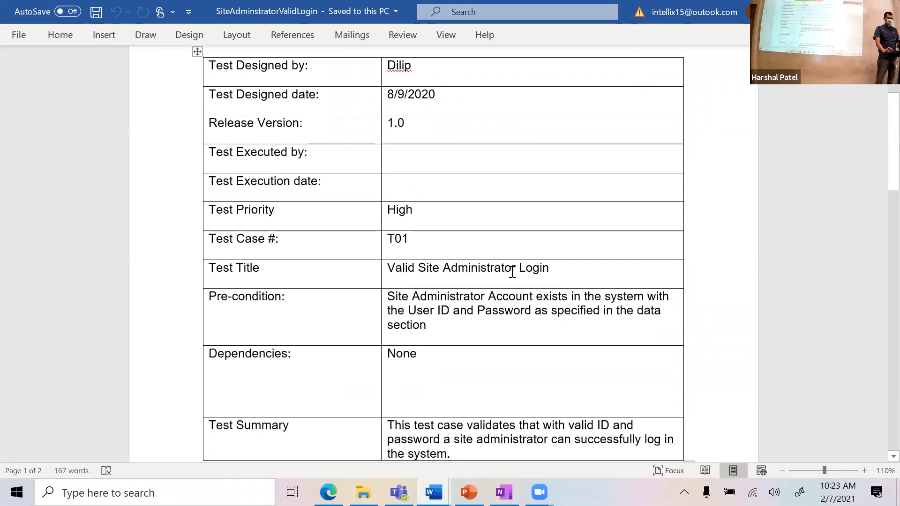
pyautogui.moveTo(565, 268); pyautogui.dragTo(386, 267)
pyautogui.hotkey('ctrl', 'c')
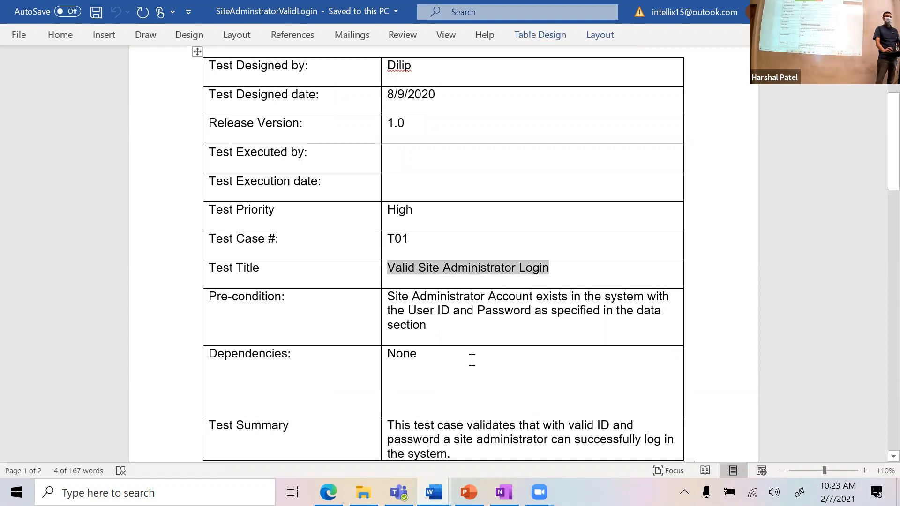
pyautogui.hotkey('alt', 'Tab')
pyautogui.hotkey('alt', 'Tab')
pyautogui.hotkey('alt', 'Tab')
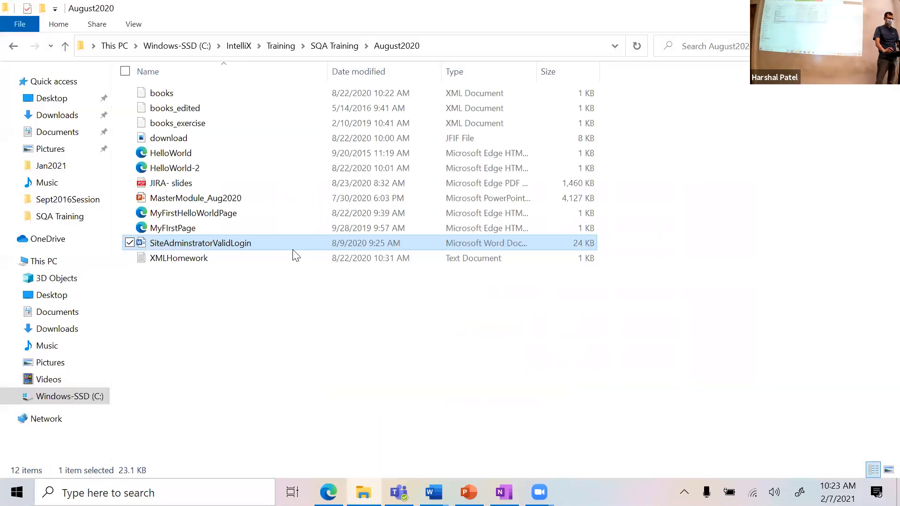
pyautogui.hotkey('alt', 'Tab')
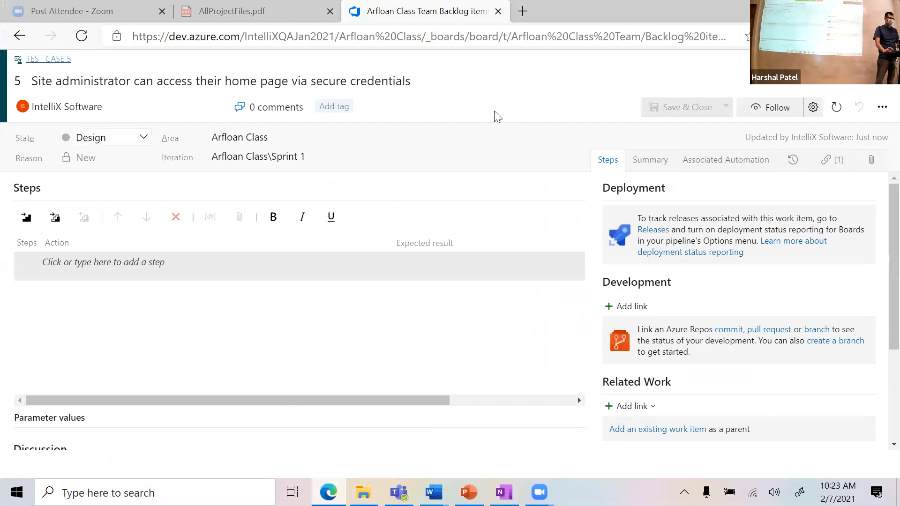
# Step: Replace test case 5's old title with the pasted 'Valid Site Administrator Login'
pyautogui.click(63, 82)
pyautogui.moveTo(439, 89); pyautogui.dragTo(31, 82)
pyautogui.hotkey('ctrl', 'v')
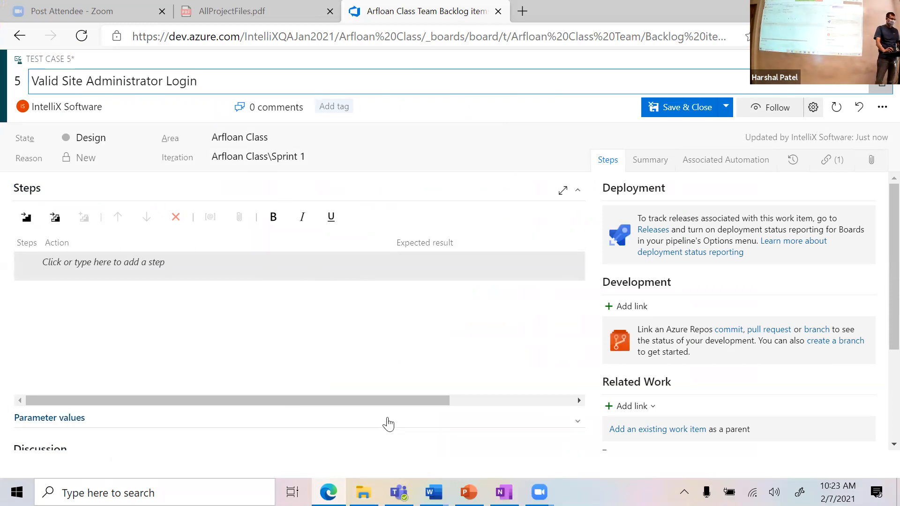
pyautogui.hotkey('alt', 'Tab')
pyautogui.hotkey('alt', 'Tab')
pyautogui.hotkey('alt', 'Tab')
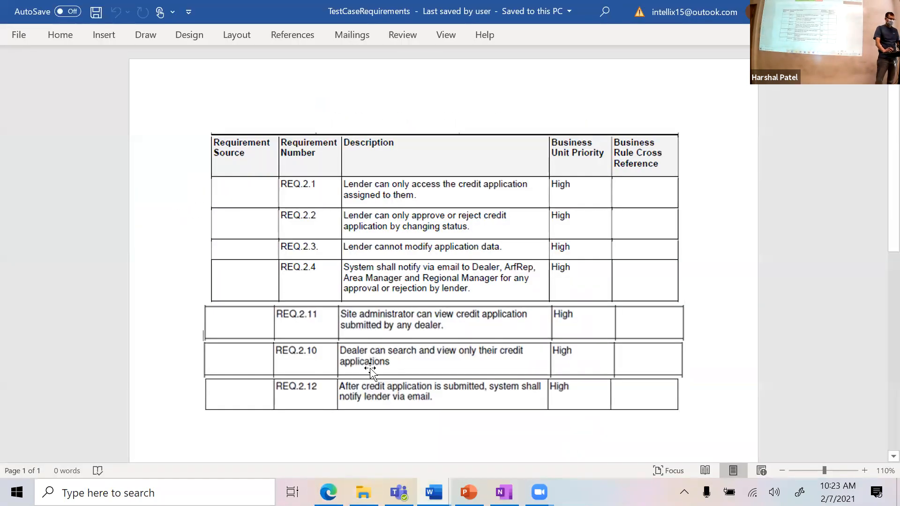
# Step: Close TestCaseRequirements and select the Pre-condition sentence in the SiteAdminstratorValidLogin document
pyautogui.click(888, 11)
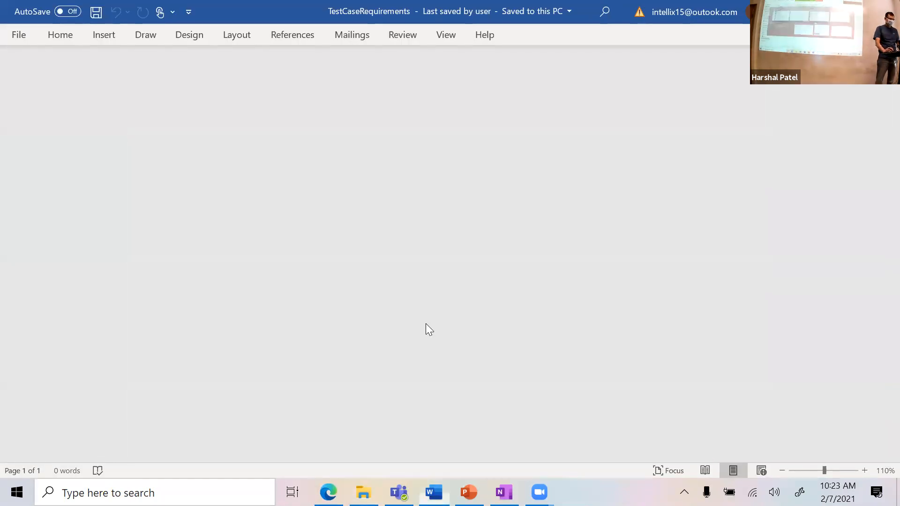
pyautogui.hotkey('alt', 'Tab')
pyautogui.hotkey('alt', 'Tab')
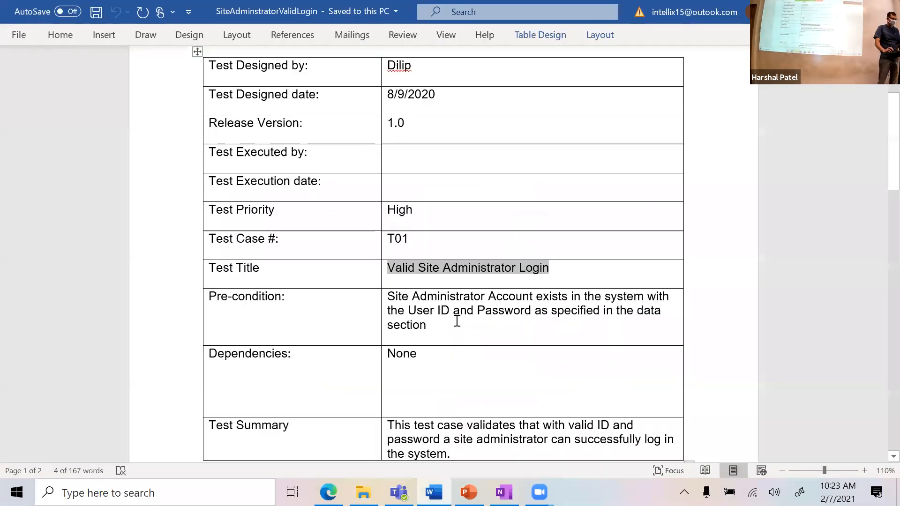
pyautogui.scroll(-2, 457, 321)
pyautogui.click(474, 259)
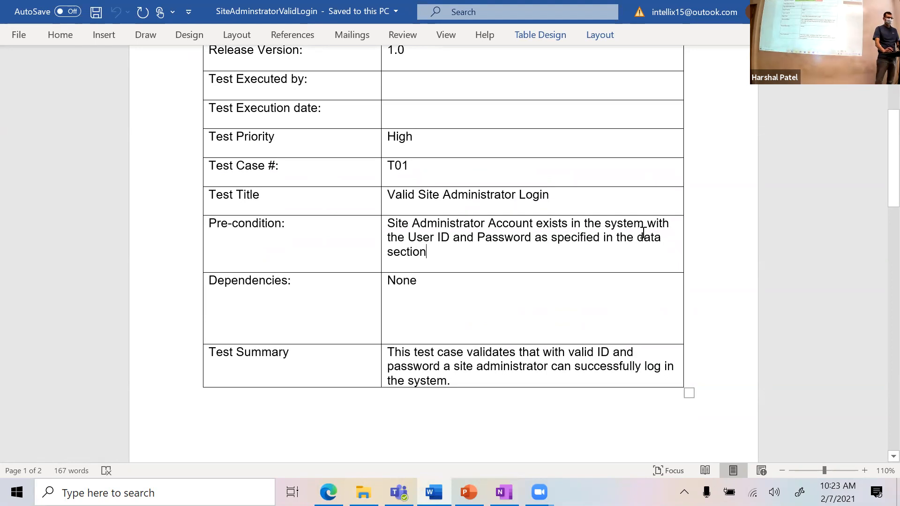
pyautogui.moveTo(413, 249); pyautogui.dragTo(394, 216)
pyautogui.hotkey('ctrl', 'c')
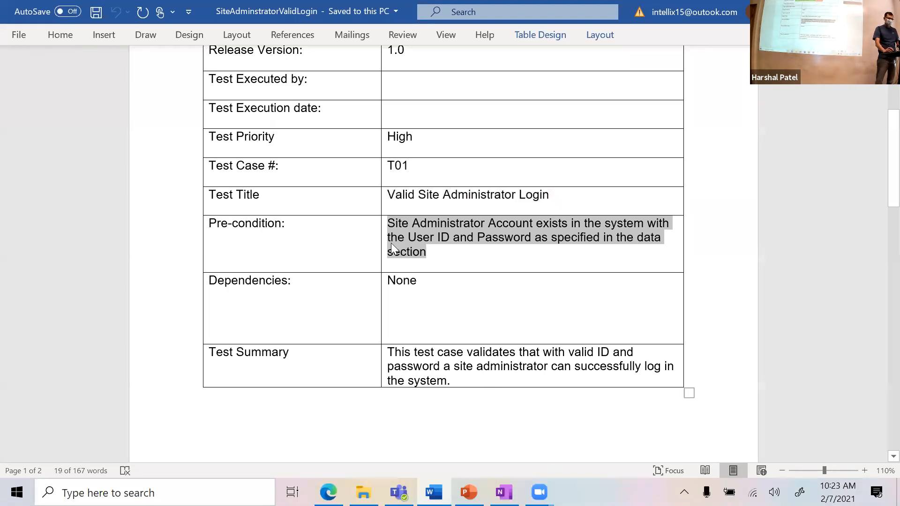
pyautogui.hotkey('alt', 'Tab')
pyautogui.hotkey('alt', 'Tab')
pyautogui.hotkey('alt', 'Tab')
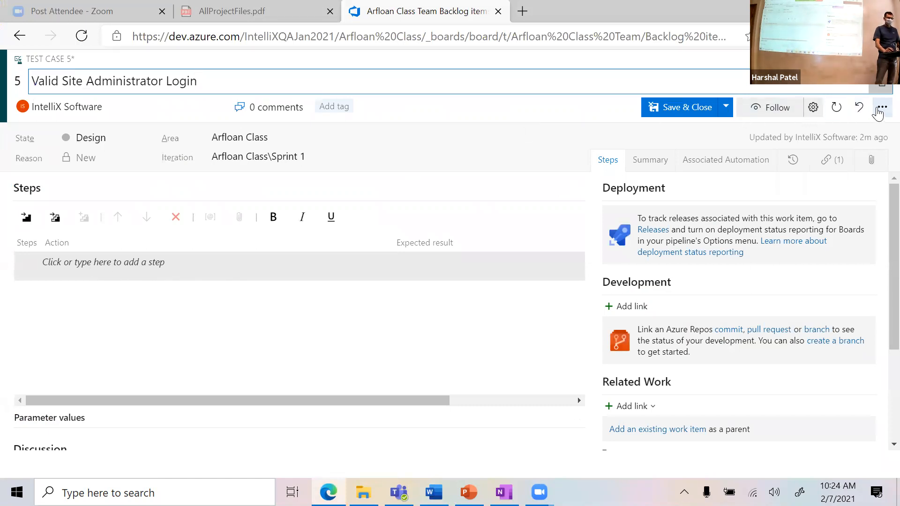
# Step: Save test case 5 and paste the copied precondition sentence into its Description
pyautogui.click(726, 107)
pyautogui.click(725, 127)
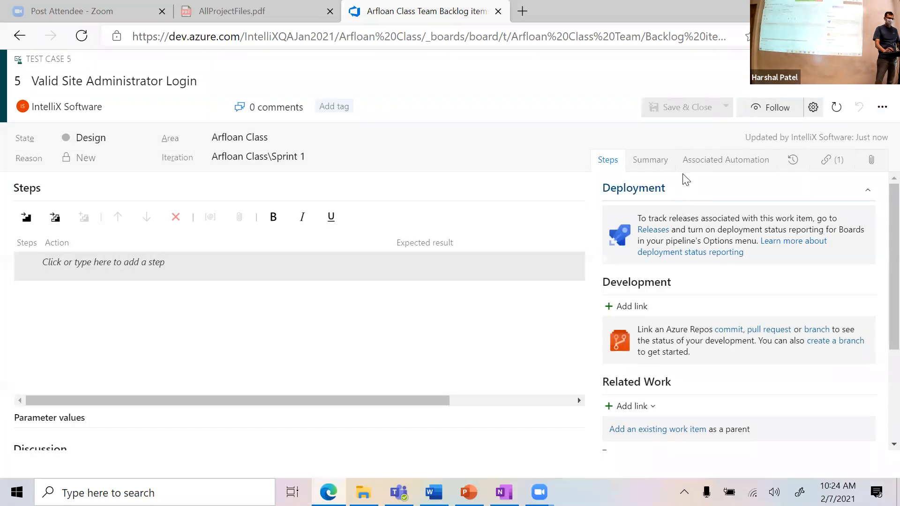
pyautogui.click(662, 165)
pyautogui.click(384, 218)
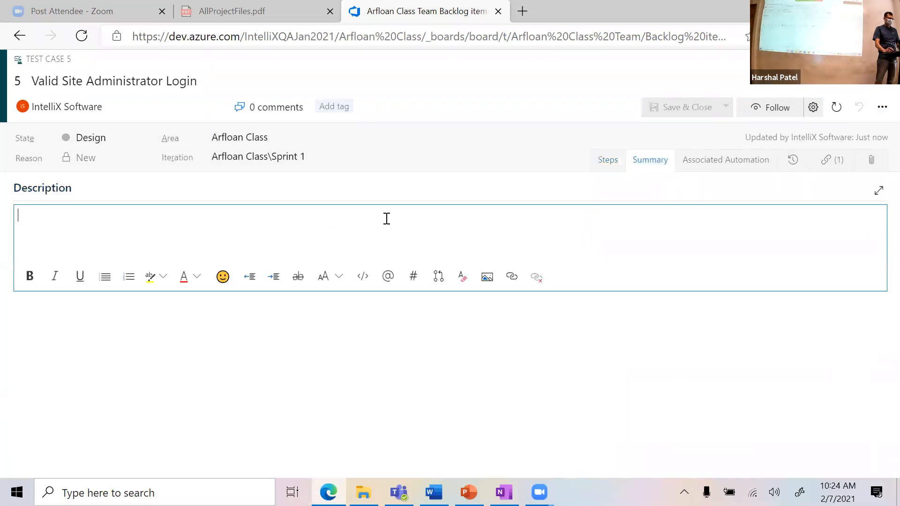
pyautogui.click(612, 164)
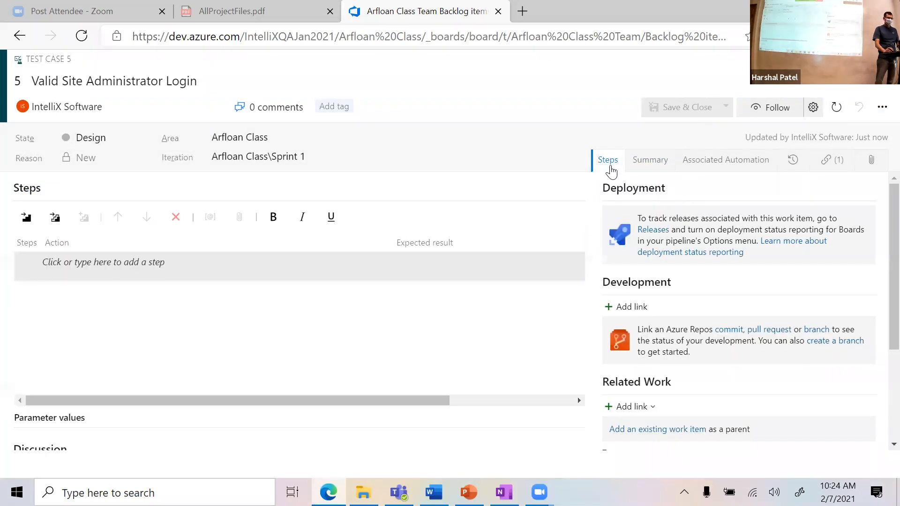
pyautogui.click(653, 164)
pyautogui.click(537, 224)
pyautogui.hotkey('ctrl', 'v')
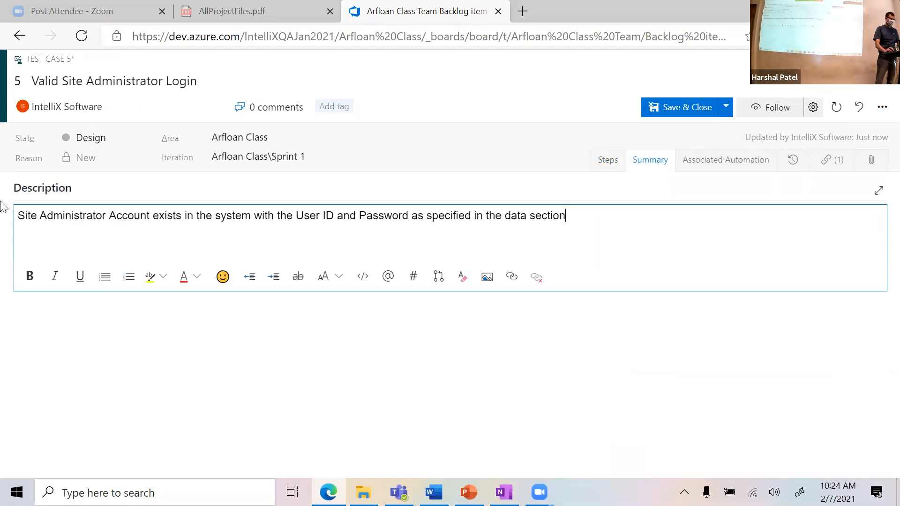
# Step: Prefix the Description with a bold 'Precondition:' label
pyautogui.click(18, 215)
pyautogui.write('PreconSite Ad')
pyautogui.press('BackSpace')
pyautogui.press('BackSpace')
pyautogui.write('ndition:')
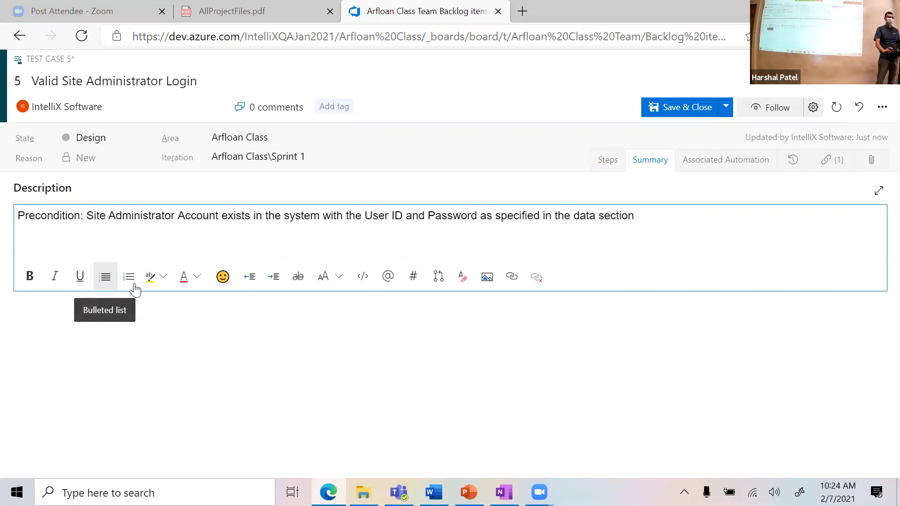
pyautogui.doubleClick(74, 211)
pyautogui.hotkey('ctrl', 'b')
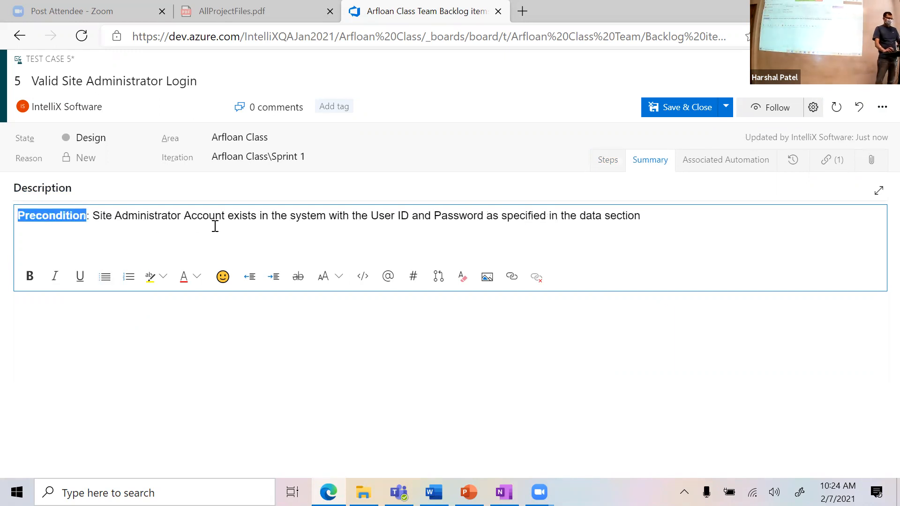
pyautogui.click(227, 231)
pyautogui.click(606, 167)
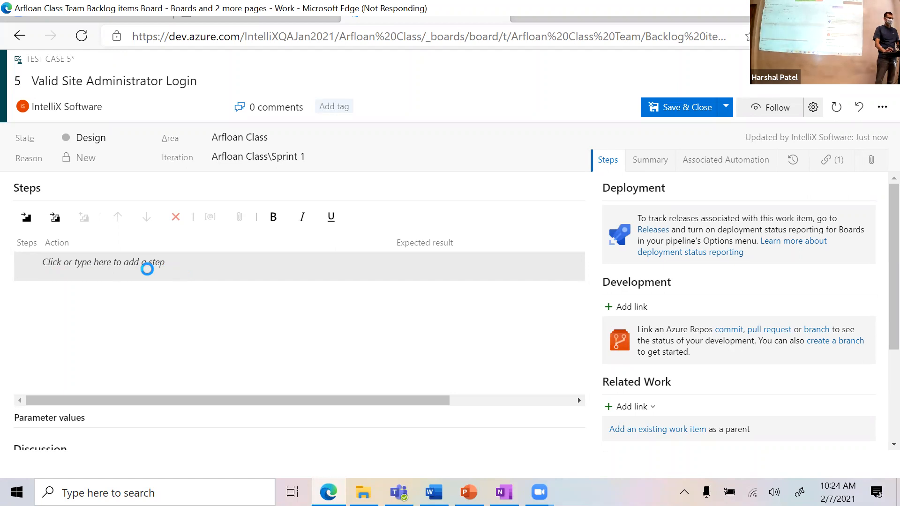
# Step: Paste the precondition into test step 1, prefixed with a bold 'Precondition:' label
pyautogui.click(122, 264)
pyautogui.hotkey('ctrl', 'v')
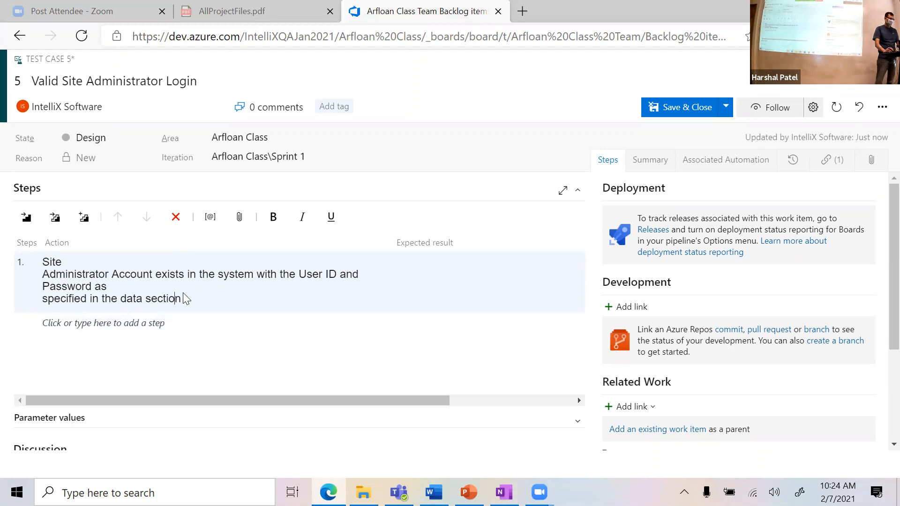
pyautogui.doubleClick(47, 262)
pyautogui.press('Left')
pyautogui.write('Precondition:')
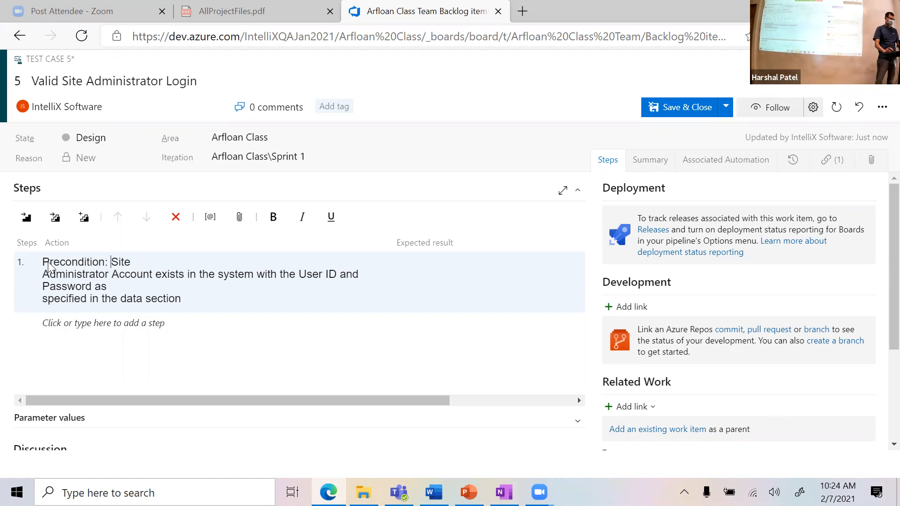
pyautogui.moveTo(105, 263); pyautogui.dragTo(43, 266)
pyautogui.hotkey('ctrl', 'b')
# Step: End step 1 with 'straining username and training password' and add an empty step 2
pyautogui.click(137, 286)
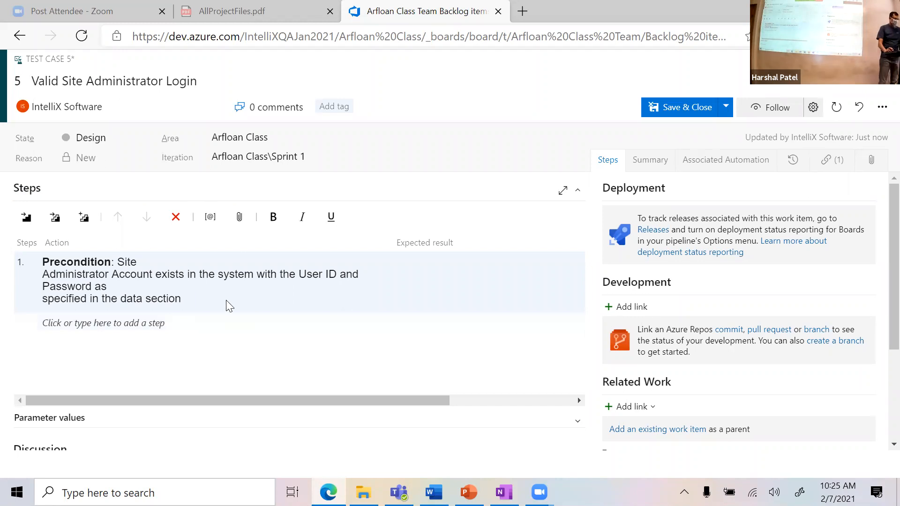
pyautogui.click(122, 286)
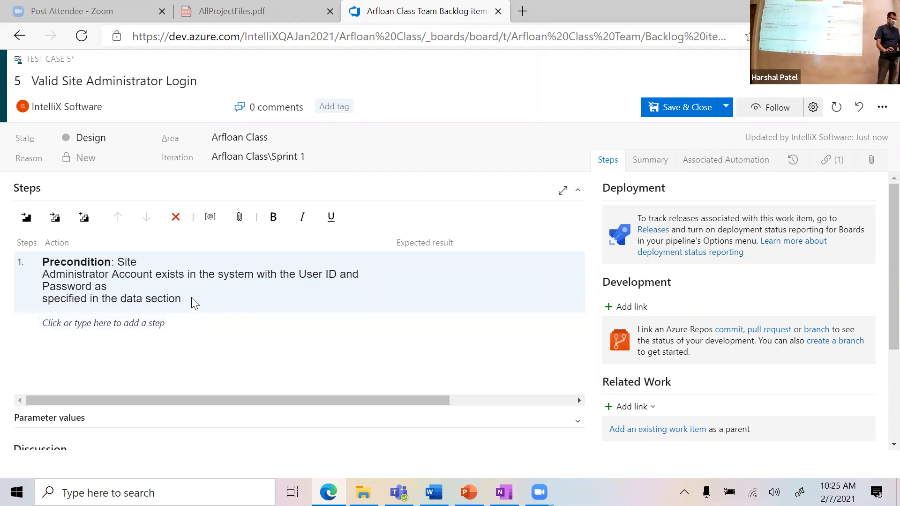
pyautogui.press('BackSpace')
pyautogui.press('BackSpace')
pyautogui.press('BackSpace')
pyautogui.press('BackSpace')
pyautogui.press('BackSpace')
pyautogui.press('BackSpace')
pyautogui.press('BackSpace')
pyautogui.press('BackSpace')
pyautogui.press('BackSpace')
pyautogui.press('BackSpace')
pyautogui.press('BackSpace')
pyautogui.press('BackSpace')
pyautogui.press('BackSpace')
pyautogui.press('BackSpace')
pyautogui.press('BackSpace')
pyautogui.press('BackSpace')
pyautogui.press('BackSpace')
pyautogui.press('BackSpace')
pyautogui.press('BackSpace')
pyautogui.press('BackSpace')
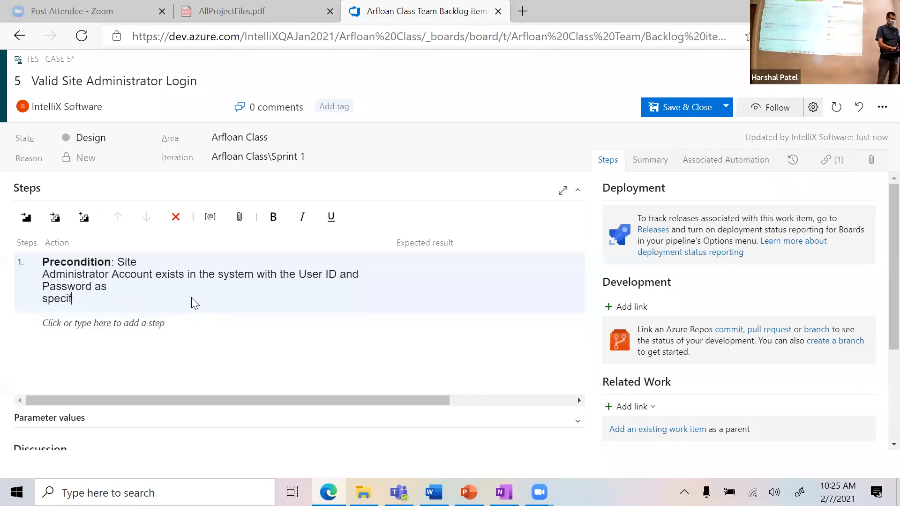
pyautogui.press('BackSpace')
pyautogui.press('BackSpace')
pyautogui.press('BackSpace')
pyautogui.write('st')
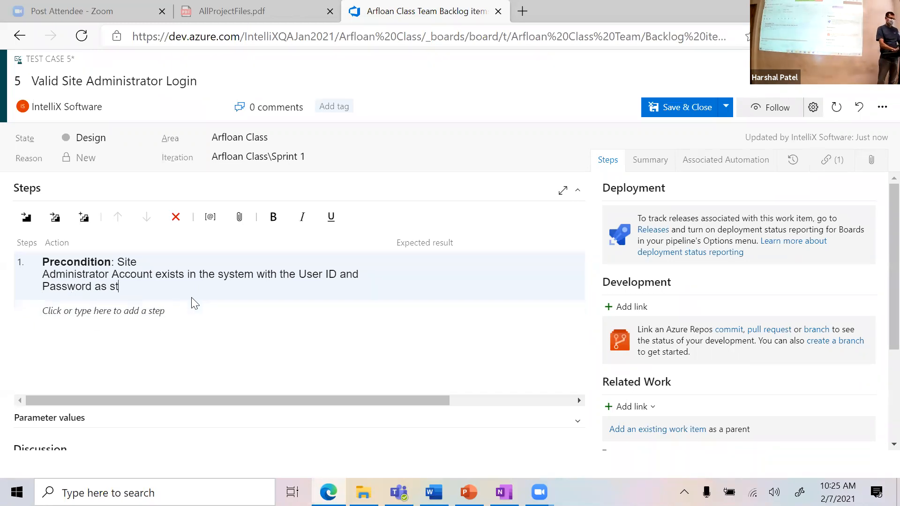
pyautogui.write('raining and train')
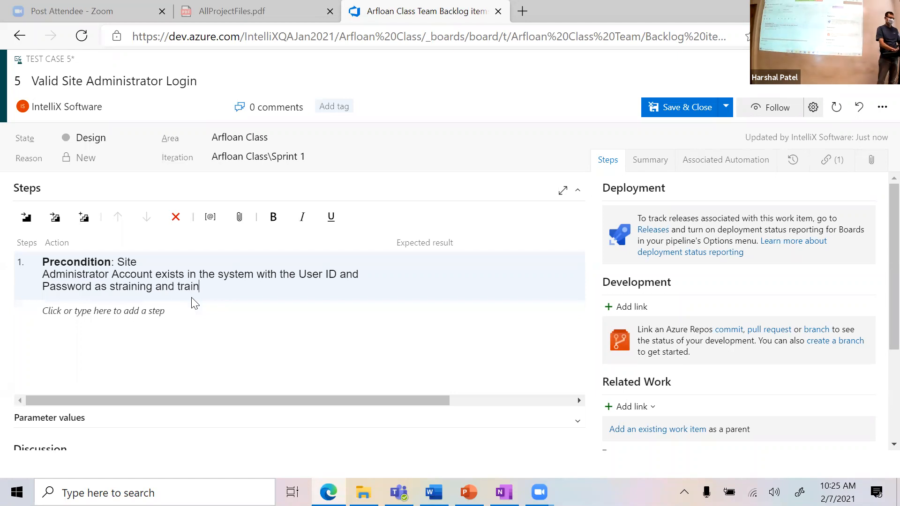
pyautogui.write('ing password')
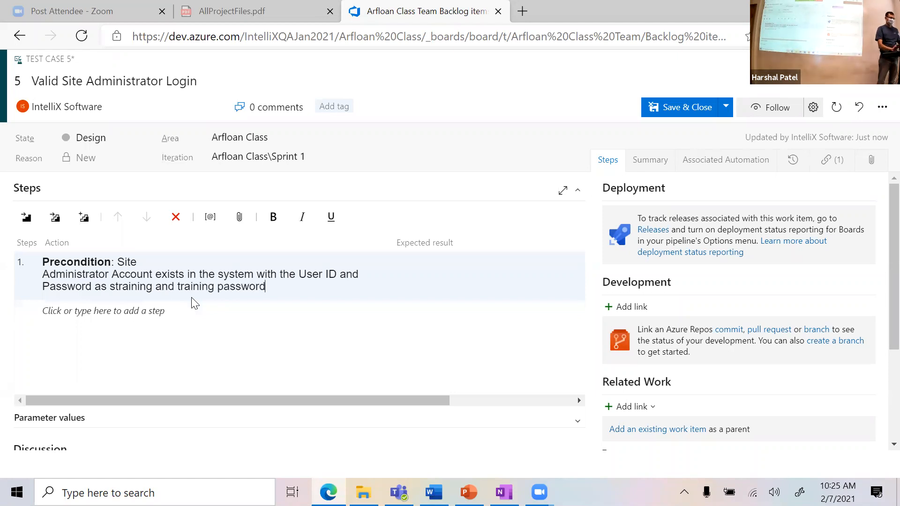
pyautogui.click(155, 287)
pyautogui.write('usern')
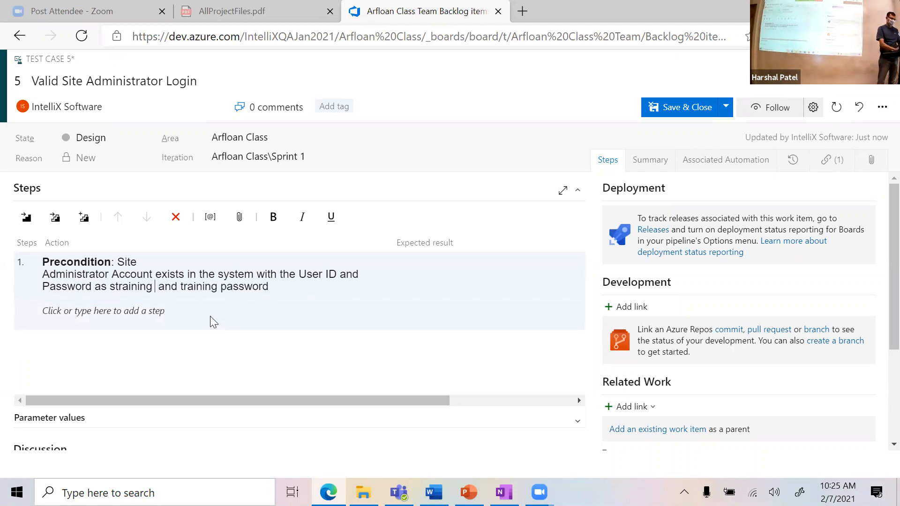
pyautogui.write('ame')
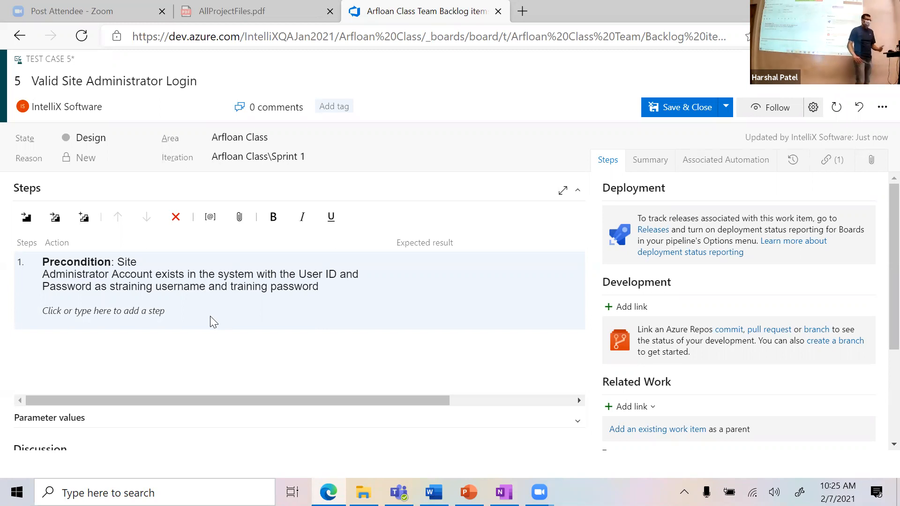
pyautogui.click(176, 316)
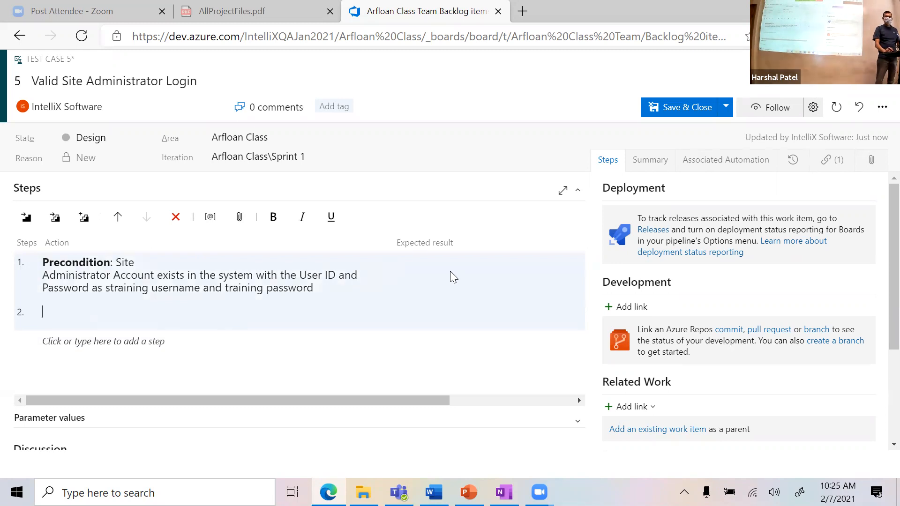
# Step: Select the Test Summary sentence in the SiteAdminstratorValidLogin document and switch back to the test case
pyautogui.hotkey('alt', 'Tab')
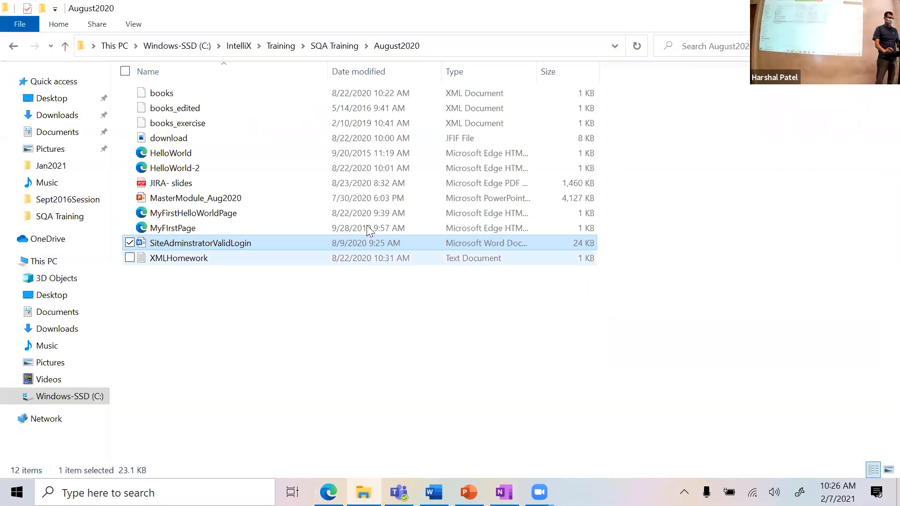
pyautogui.hotkey('alt', 'Tab')
pyautogui.scroll(-3, 384, 342)
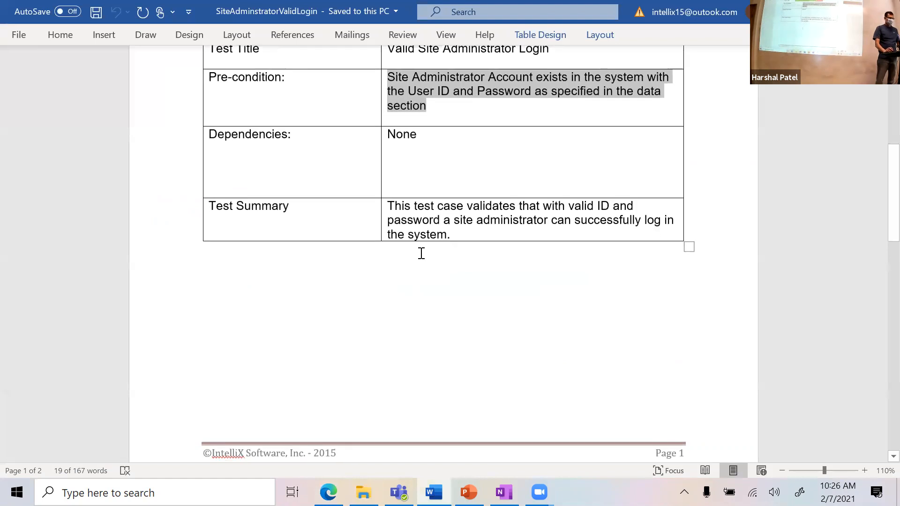
pyautogui.moveTo(454, 231); pyautogui.dragTo(390, 206)
pyautogui.hotkey('ctrl', 'c')
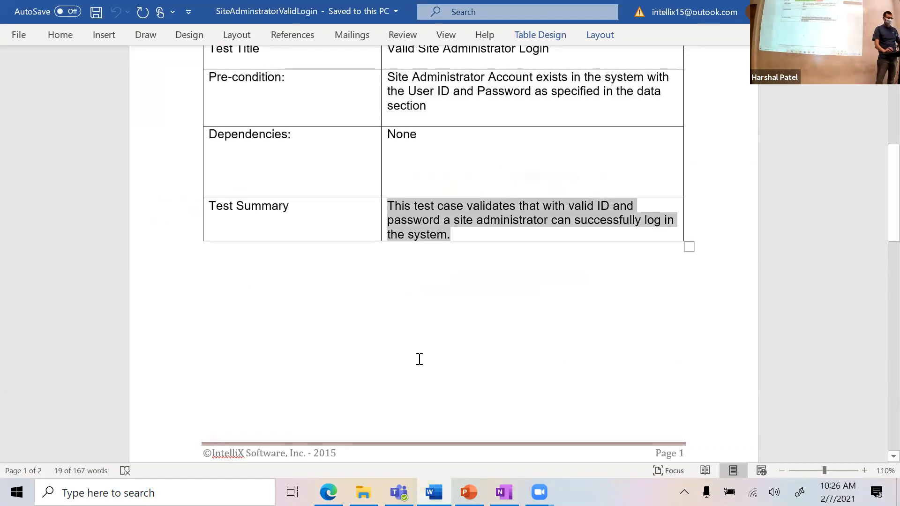
pyautogui.hotkey('alt', 'Tab')
pyautogui.hotkey('alt', 'Tab')
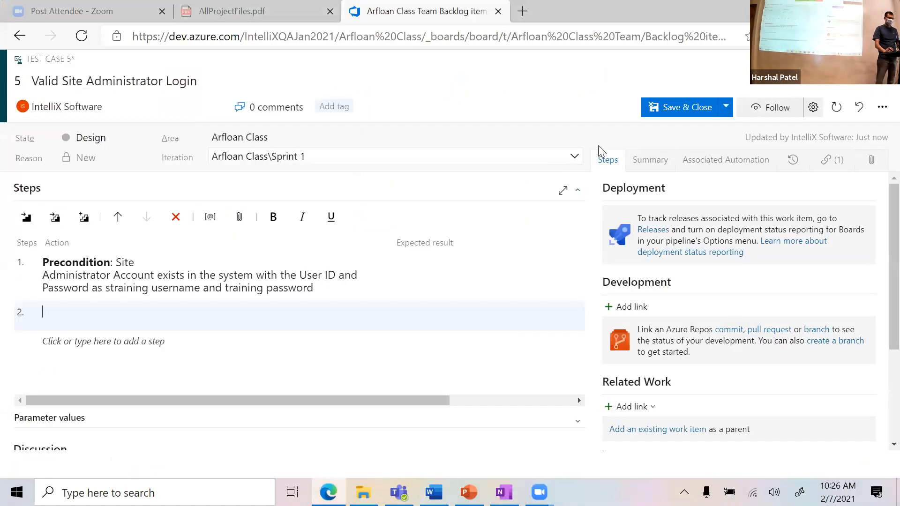
# Step: Replace the Description with the test summary: a site administrator with valid ID and password can log in
pyautogui.click(649, 160)
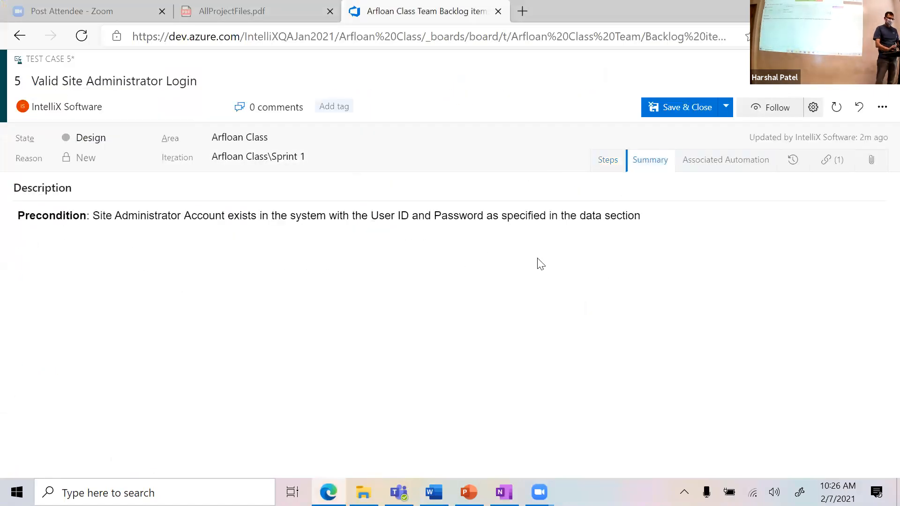
pyautogui.press('Left')
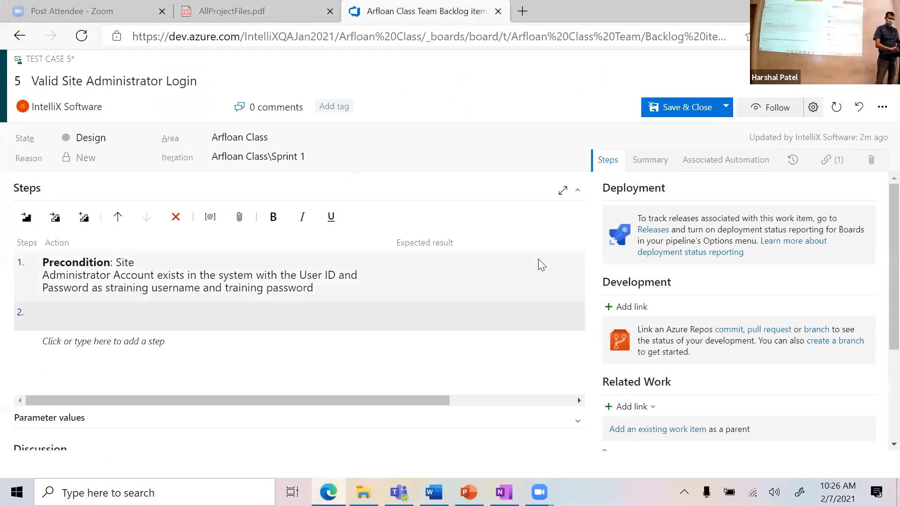
pyautogui.click(654, 168)
pyautogui.click(652, 215)
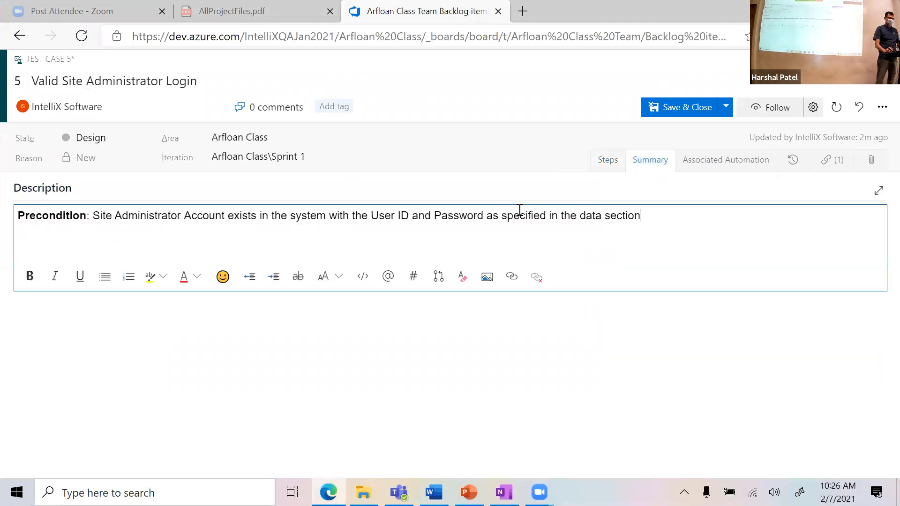
pyautogui.moveTo(644, 215); pyautogui.dragTo(6, 214)
pyautogui.hotkey('ctrl', 'v')
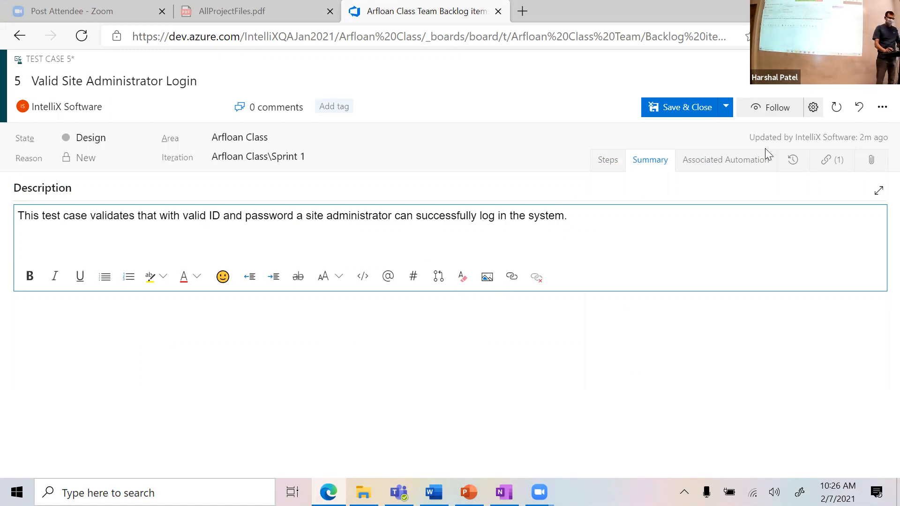
# Step: Bring Word's first test step, go to the Arfloan home page via the data-section URL, into step 2
pyautogui.click(612, 161)
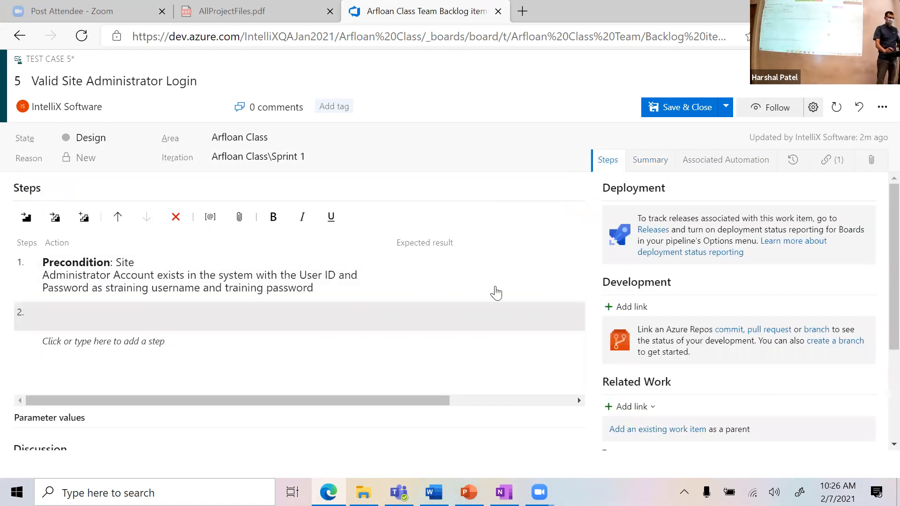
pyautogui.click(195, 315)
pyautogui.hotkey('alt', 'Tab')
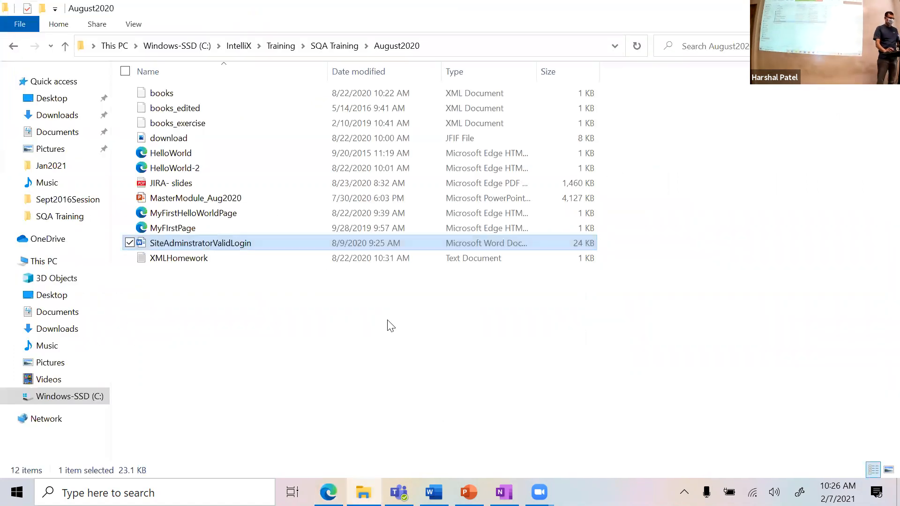
pyautogui.hotkey('alt', 'Tab')
pyautogui.scroll(-3, 410, 313)
pyautogui.scroll(-7, 411, 318)
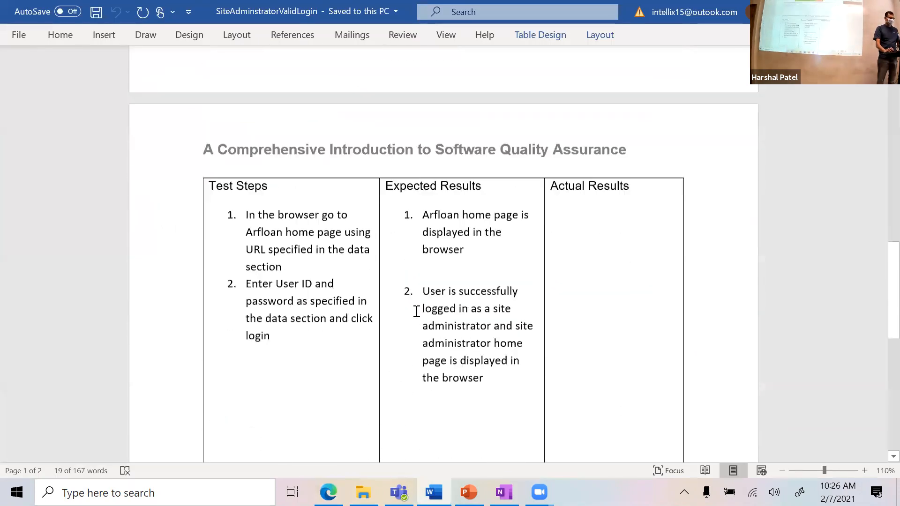
pyautogui.moveTo(281, 206); pyautogui.dragTo(245, 155)
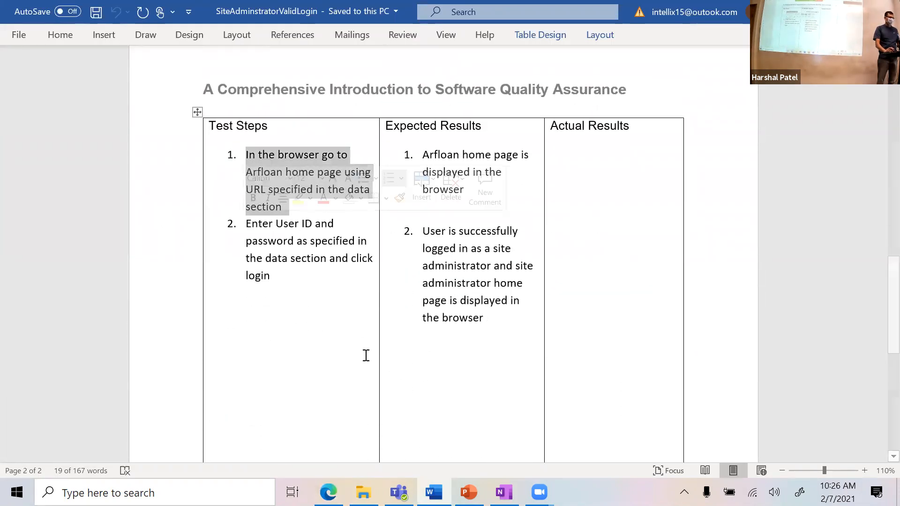
pyautogui.hotkey('alt', 'Tab')
pyautogui.hotkey('alt', 'Tab')
pyautogui.press('Tab')
# Step: Paste the copied action into step 2 and change its second line to arfloan.azurewebsites.net
pyautogui.write('1. In the browser go to Arfloan home page using URL specified in the data section')
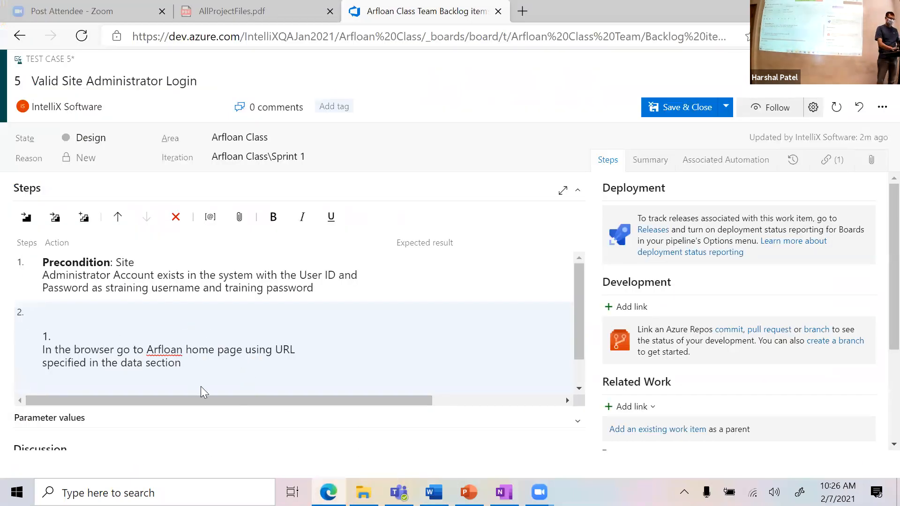
pyautogui.press('BackSpace')
pyautogui.press('BackSpace')
pyautogui.press('BackSpace')
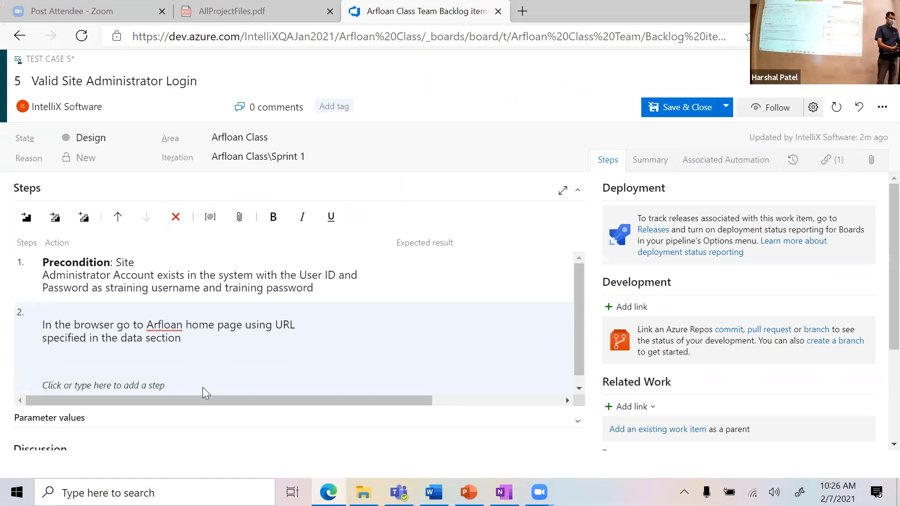
pyautogui.press('BackSpace')
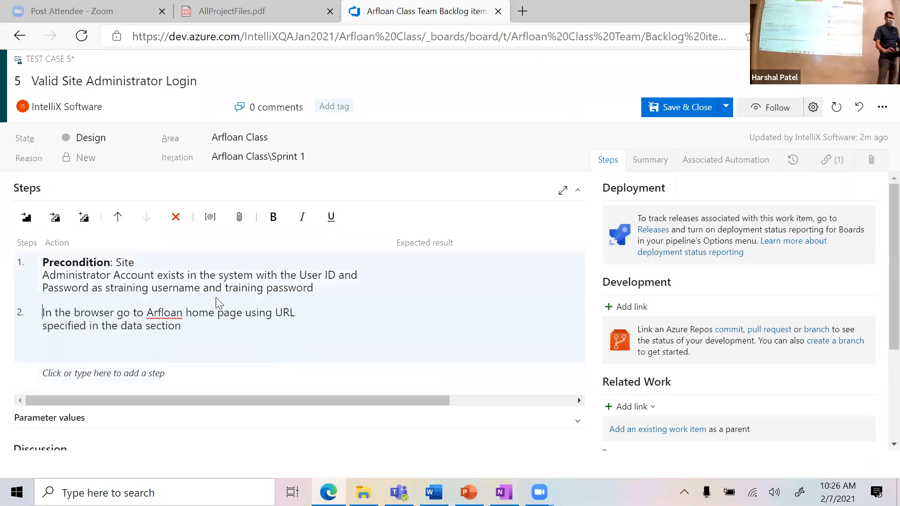
pyautogui.click(191, 325)
pyautogui.hotkey('shift', 'Left')
pyautogui.hotkey('shift', 'Left')
pyautogui.hotkey('shift', 'Left')
pyautogui.hotkey('shift', 'Left')
pyautogui.hotkey('shift', 'Left')
pyautogui.hotkey('shift', 'Left')
pyautogui.hotkey('shift', 'Left')
pyautogui.hotkey('shift', 'Left')
pyautogui.hotkey('shift', 'Left')
pyautogui.hotkey('shift', 'Left')
pyautogui.hotkey('shift', 'Left')
pyautogui.hotkey('shift', 'Left')
pyautogui.hotkey('shift', 'Left')
pyautogui.hotkey('shift', 'Left')
pyautogui.hotkey('shift', 'Left')
pyautogui.hotkey('shift', 'Left')
pyautogui.hotkey('shift', 'Left')
pyautogui.hotkey('shift', 'Left')
pyautogui.hotkey('shift', 'Left')
pyautogui.hotkey('shift', 'Left')
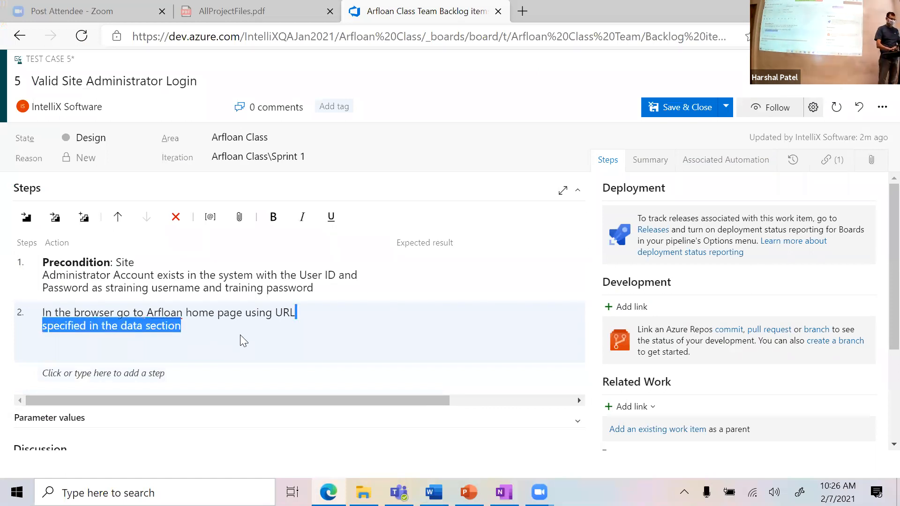
pyautogui.write('azure.')
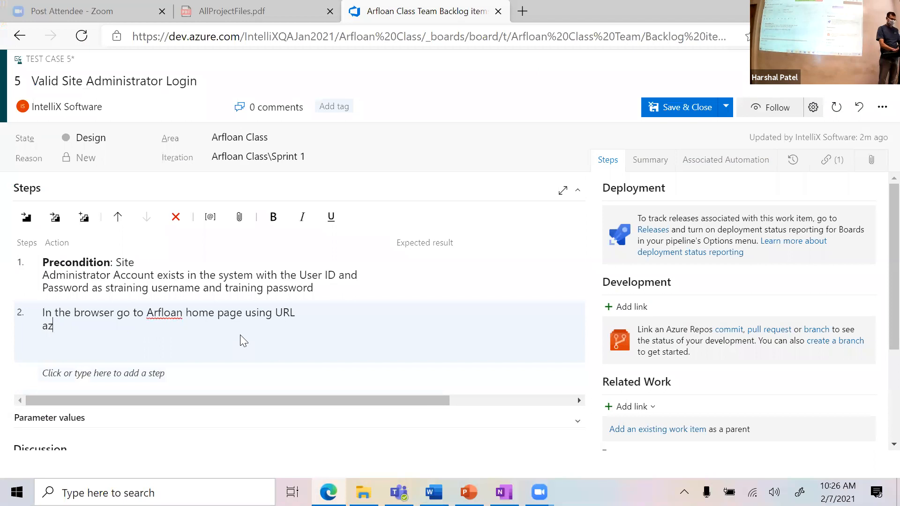
pyautogui.press('BackSpace')
pyautogui.press('BackSpace')
pyautogui.press('BackSpace')
pyautogui.press('BackSpace')
pyautogui.press('BackSpace')
pyautogui.write('rfloan.azurewebsites.net')
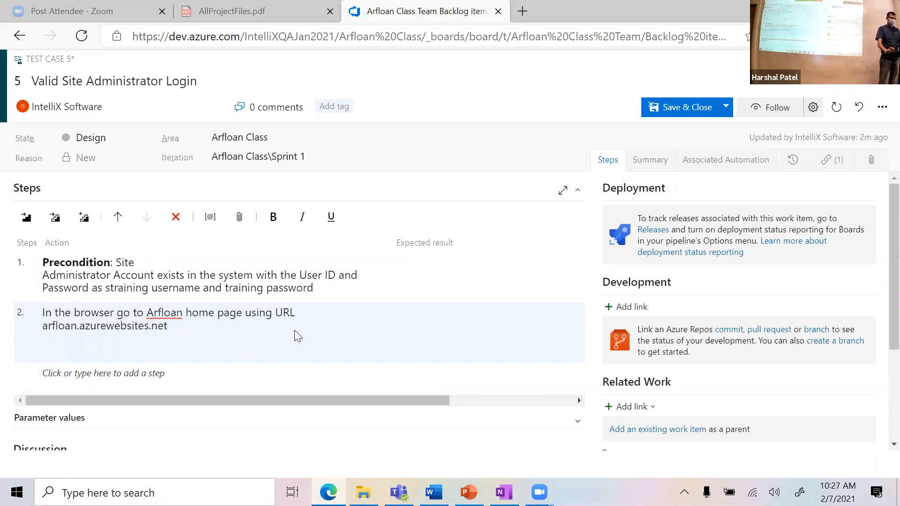
# Step: Paste the expected result, Arfloan home page displayed, into step 2 and add a blank step 3
pyautogui.click(491, 317)
pyautogui.hotkey('alt', 'Tab')
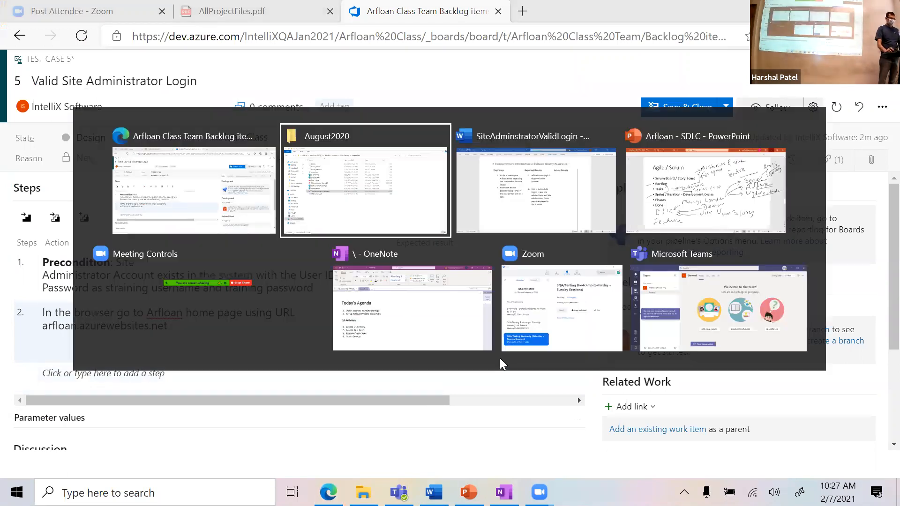
pyautogui.hotkey('alt', 'Tab')
pyautogui.hotkey('alt', 'Tab')
pyautogui.moveTo(473, 199); pyautogui.dragTo(424, 156)
pyautogui.hotkey('alt', 'Tab')
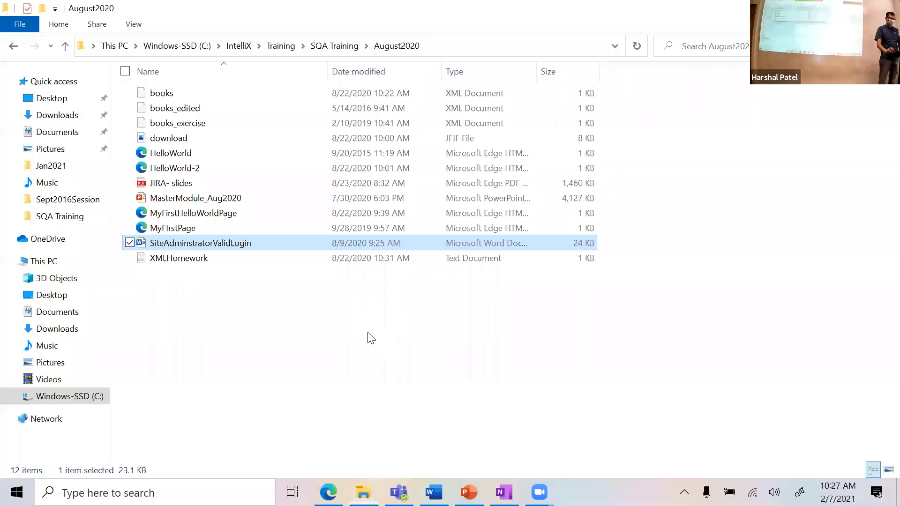
pyautogui.hotkey('alt', 'Tab')
pyautogui.press('Tab')
pyautogui.click(426, 334)
pyautogui.write('1. Arfloan home page is displayed in the browser')
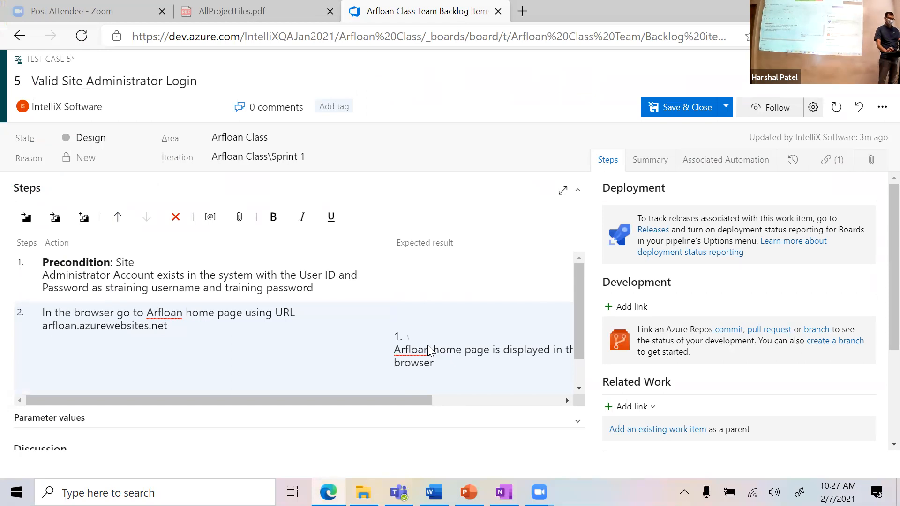
pyautogui.press('BackSpace')
pyautogui.press('BackSpace')
pyautogui.press('BackSpace')
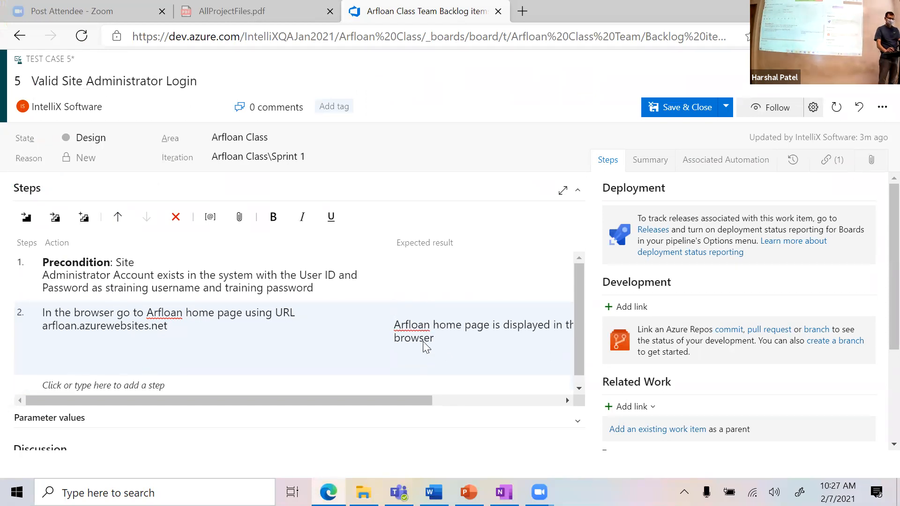
pyautogui.click(126, 375)
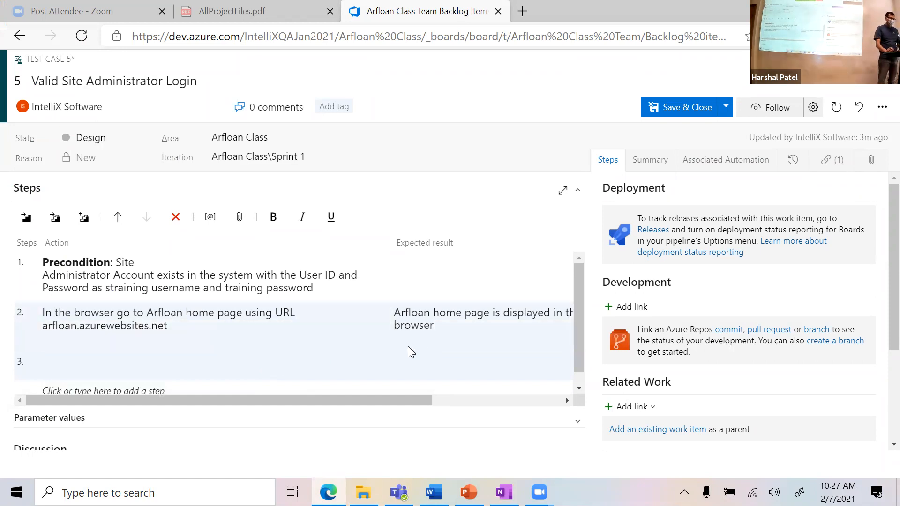
# Step: Paste Word's User ID and password login instruction into step 3's action, removing stray numbering
pyautogui.hotkey('alt', 'Tab')
pyautogui.hotkey('alt', 'Tab')
pyautogui.moveTo(276, 277); pyautogui.dragTo(254, 231)
pyautogui.hotkey('alt', 'Tab')
pyautogui.hotkey('alt', 'Tab')
pyautogui.press('Tab')
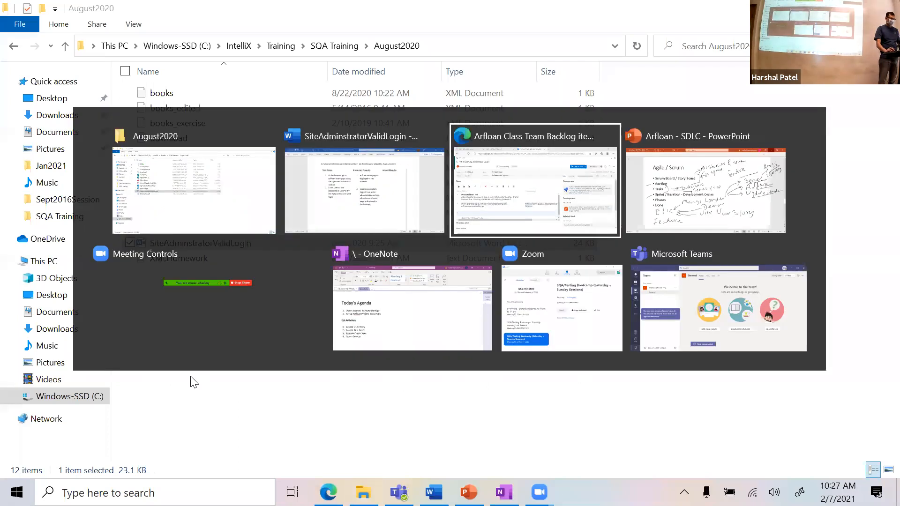
pyautogui.hotkey('ctrl', 'v')
pyautogui.click(51, 338)
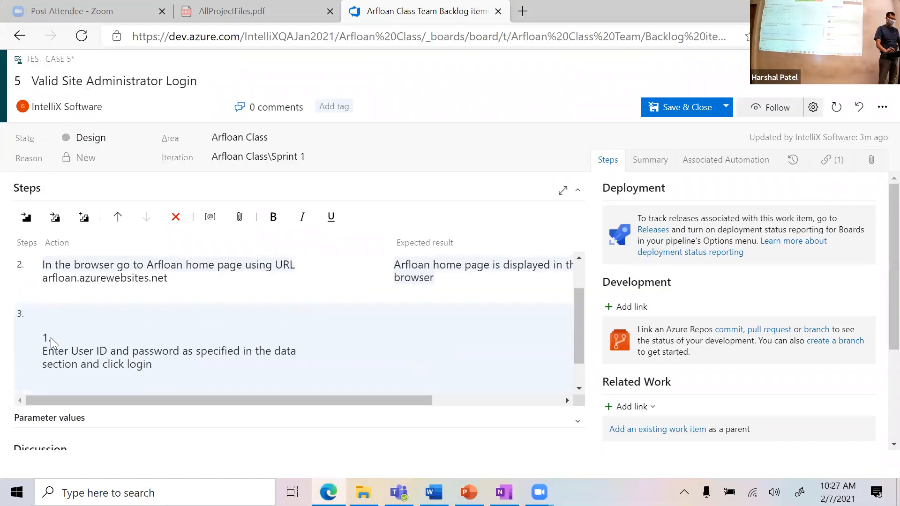
pyautogui.press('BackSpace')
pyautogui.press('BackSpace')
pyautogui.press('BackSpace')
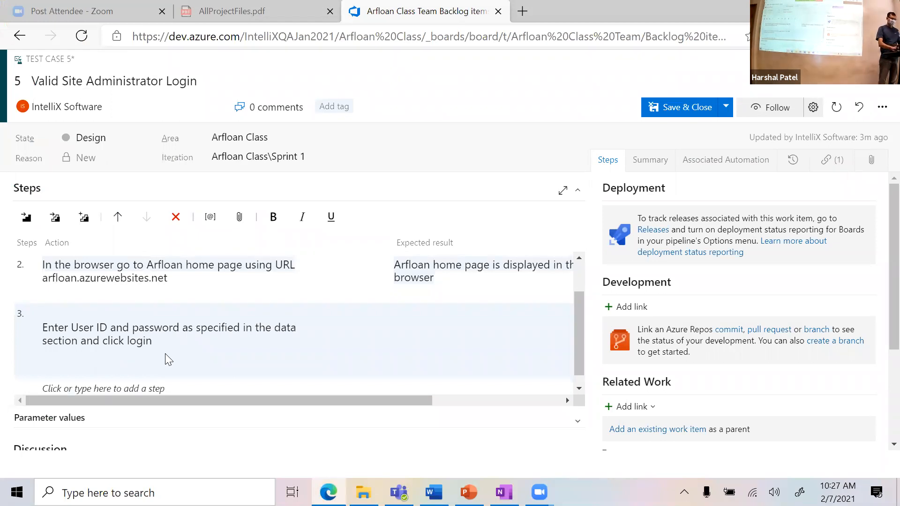
pyautogui.press('Delete')
pyautogui.press('Delete')
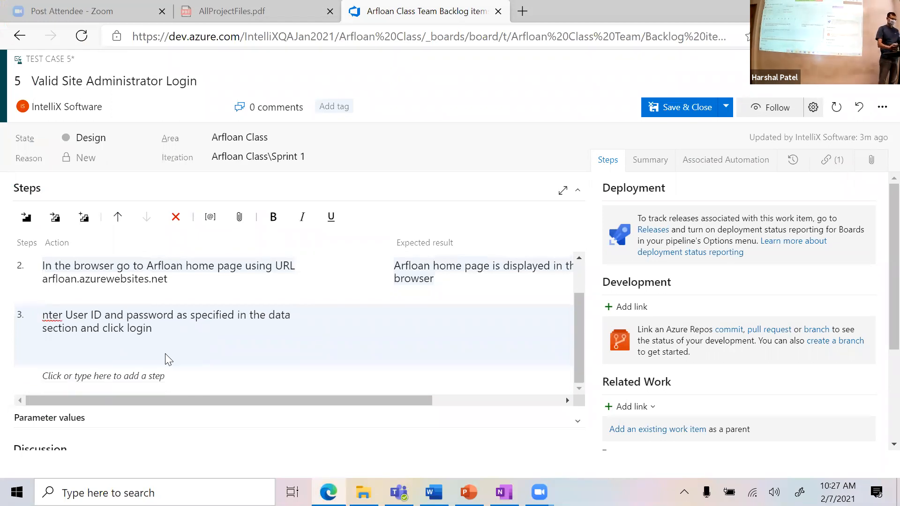
pyautogui.write('E')
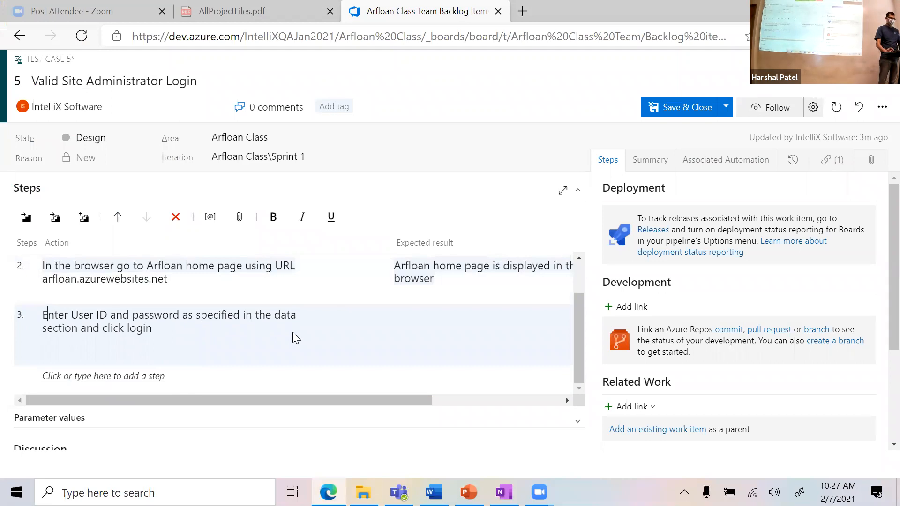
# Step: Paste the expected result, site administrator page displayed, into step 3
pyautogui.hotkey('alt', 'Tab')
pyautogui.hotkey('alt', 'Tab')
pyautogui.hotkey('alt', 'Tab')
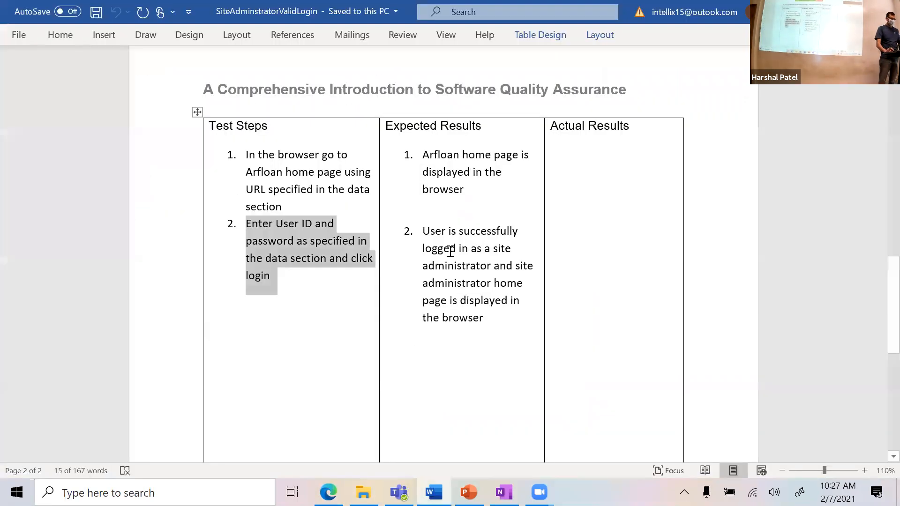
pyautogui.moveTo(427, 229); pyautogui.dragTo(482, 317)
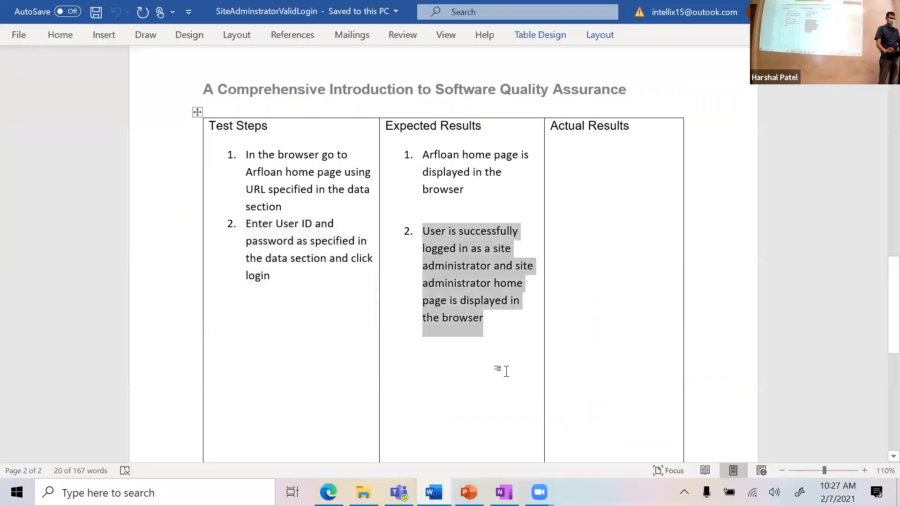
pyautogui.hotkey('alt', 'Tab')
pyautogui.hotkey('alt', 'Tab')
pyautogui.hotkey('alt', 'Tab')
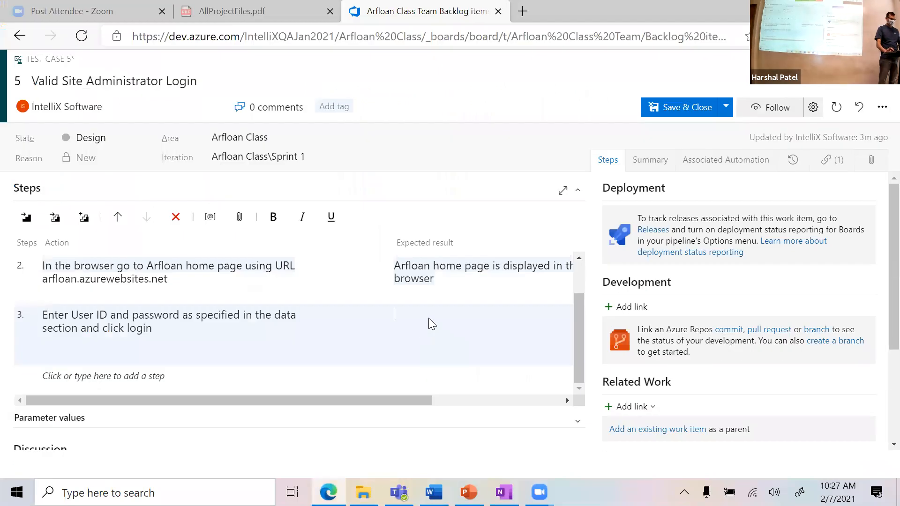
pyautogui.hotkey('ctrl', 'v')
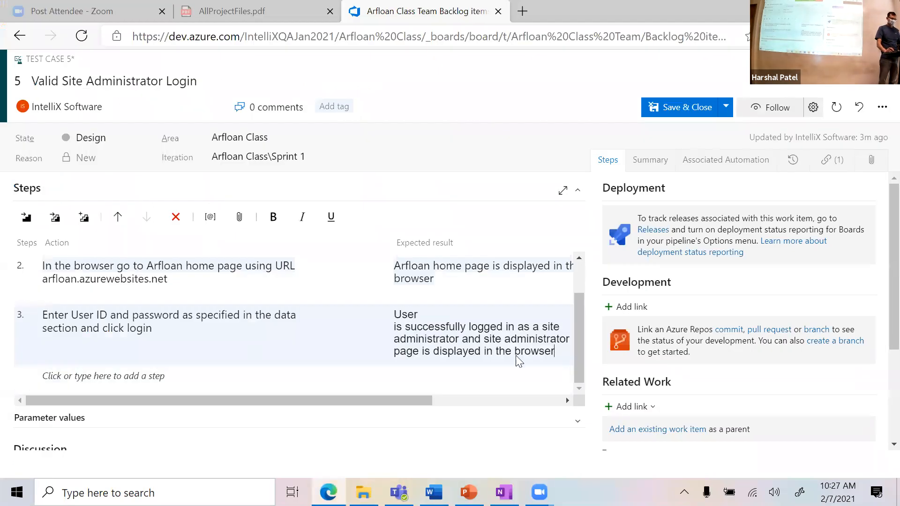
pyautogui.scroll(-3, 469, 352)
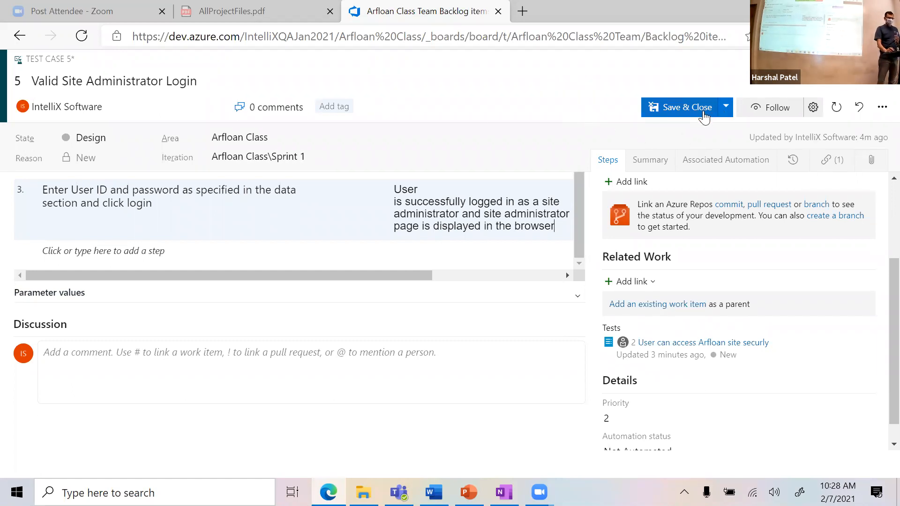
# Step: Save and close Test Case 5 with its three steps, returning to the team board
pyautogui.scroll(4, 555, 224)
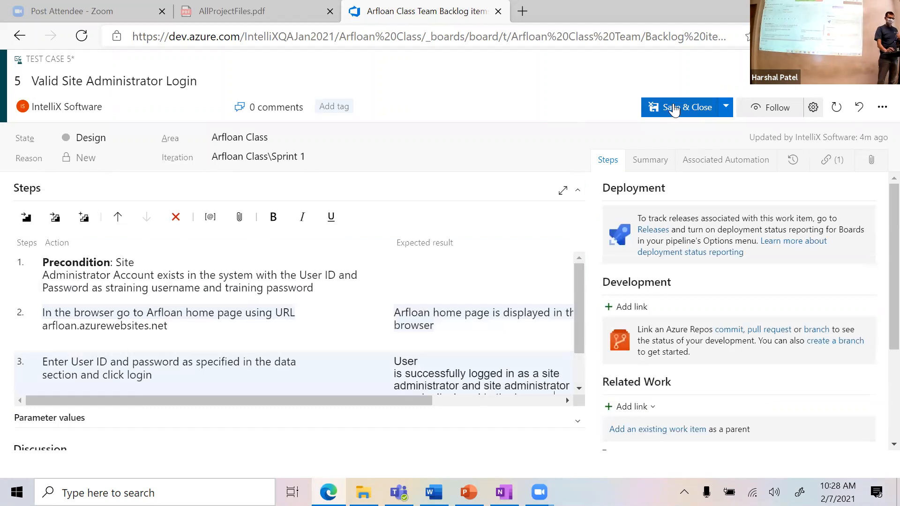
pyautogui.click(673, 107)
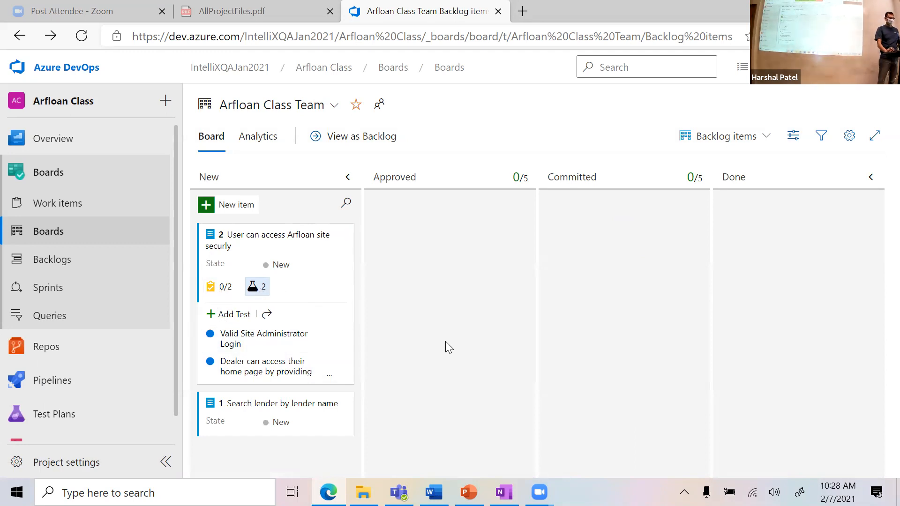
pyautogui.click(217, 333)
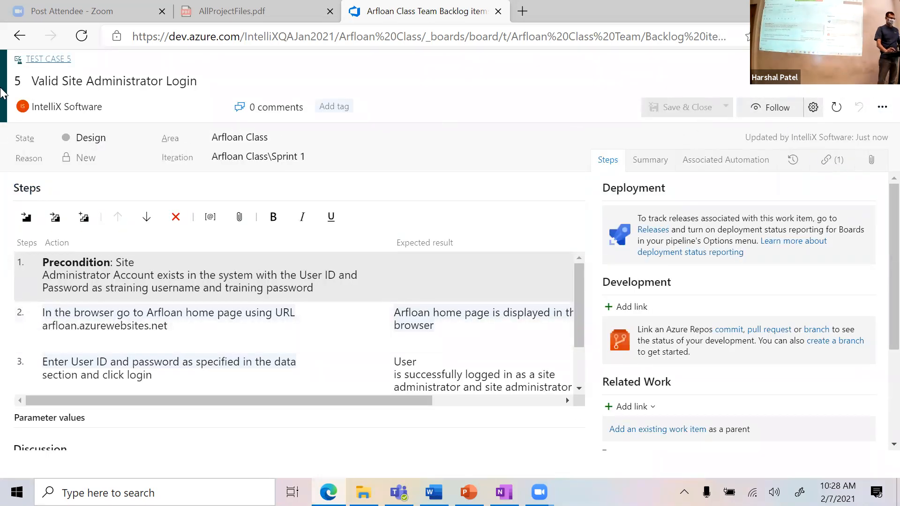
pyautogui.click(20, 36)
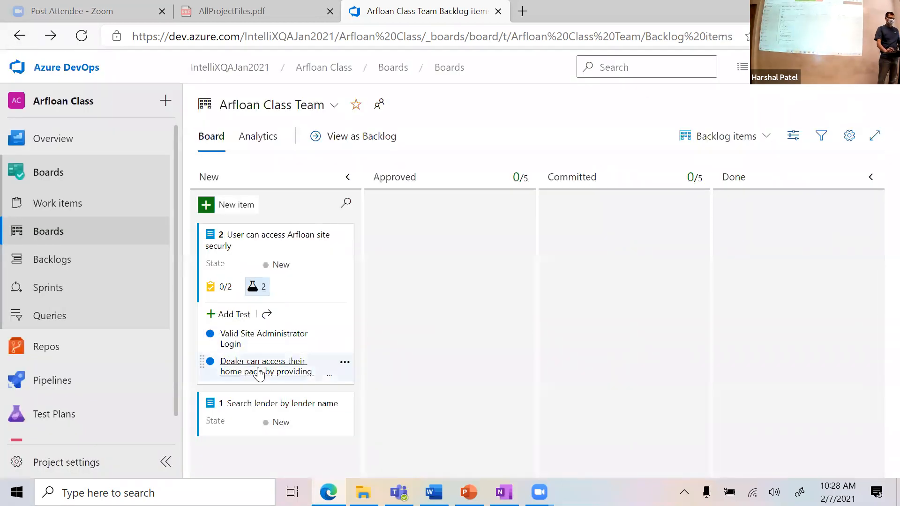
pyautogui.click(257, 373)
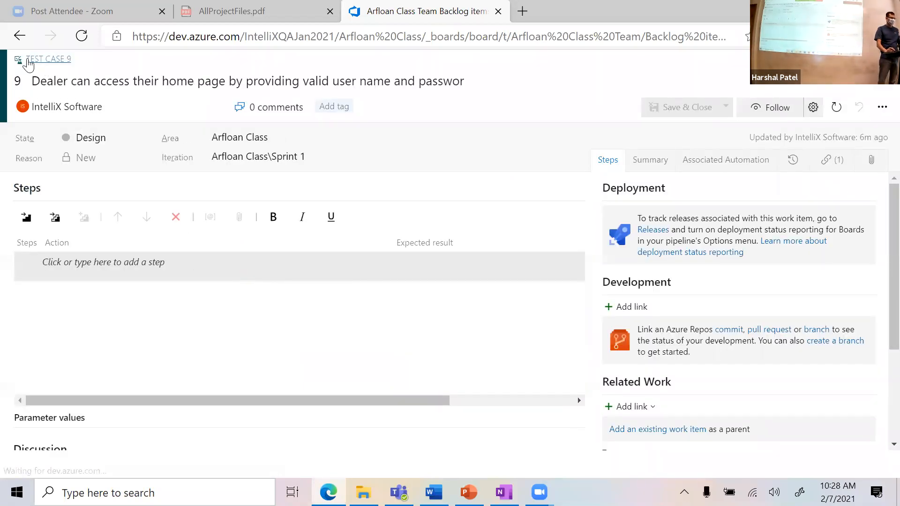
pyautogui.click(19, 36)
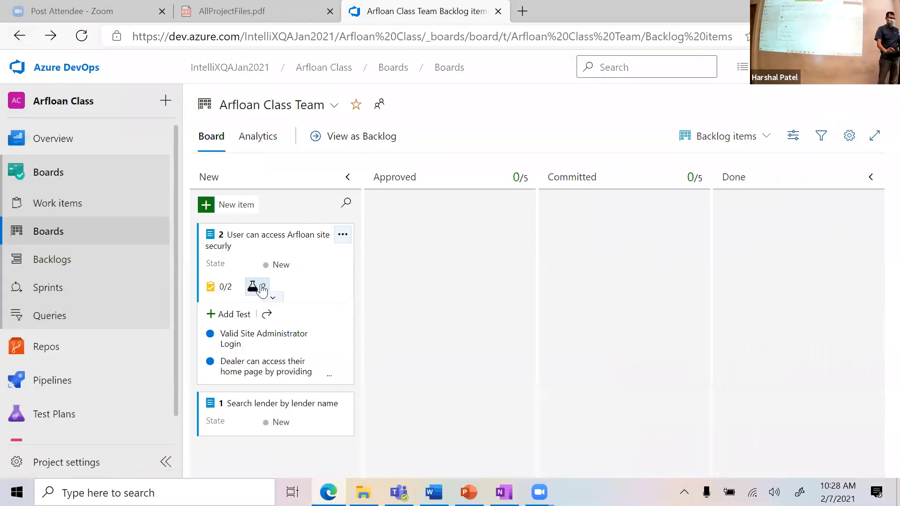
pyautogui.click(269, 298)
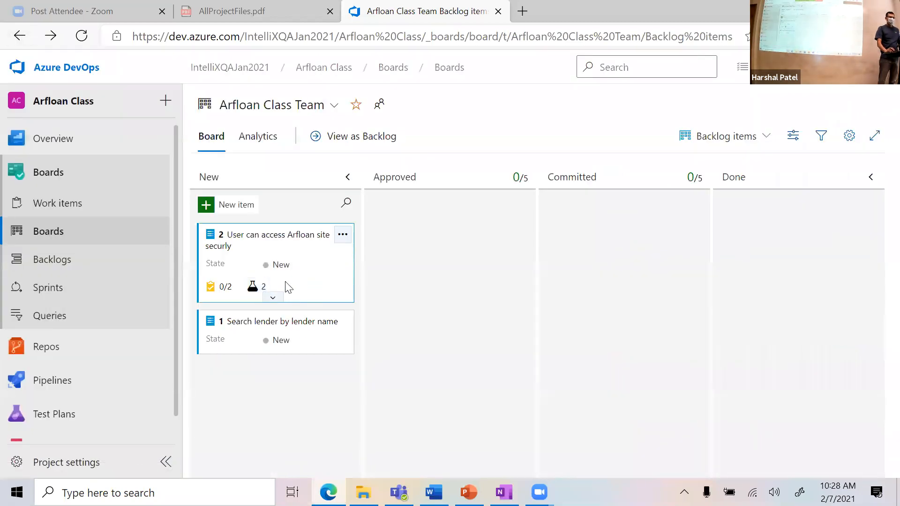
pyautogui.click(257, 288)
pyautogui.click(259, 288)
pyautogui.click(224, 287)
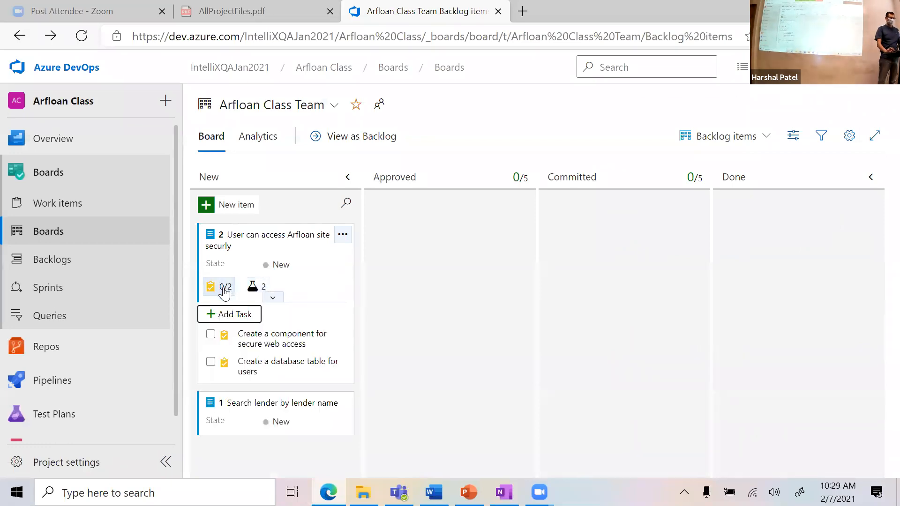
pyautogui.click(226, 293)
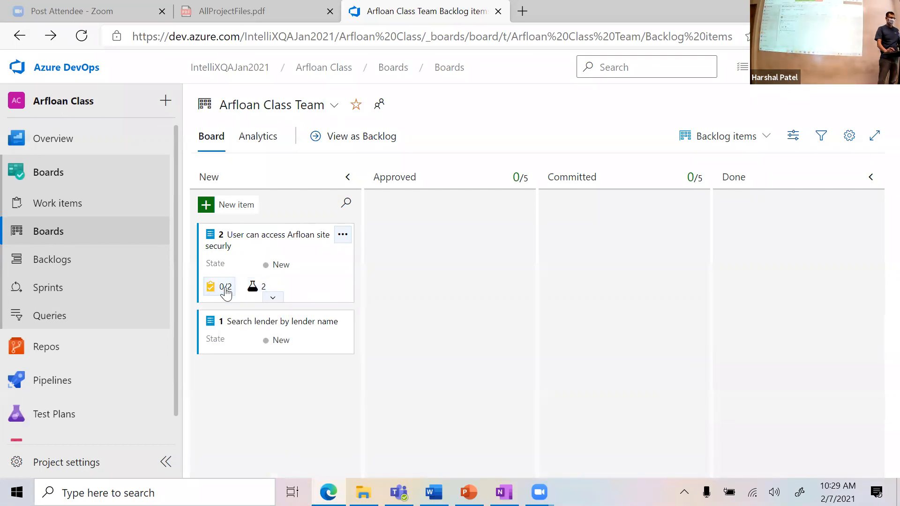
pyautogui.click(257, 288)
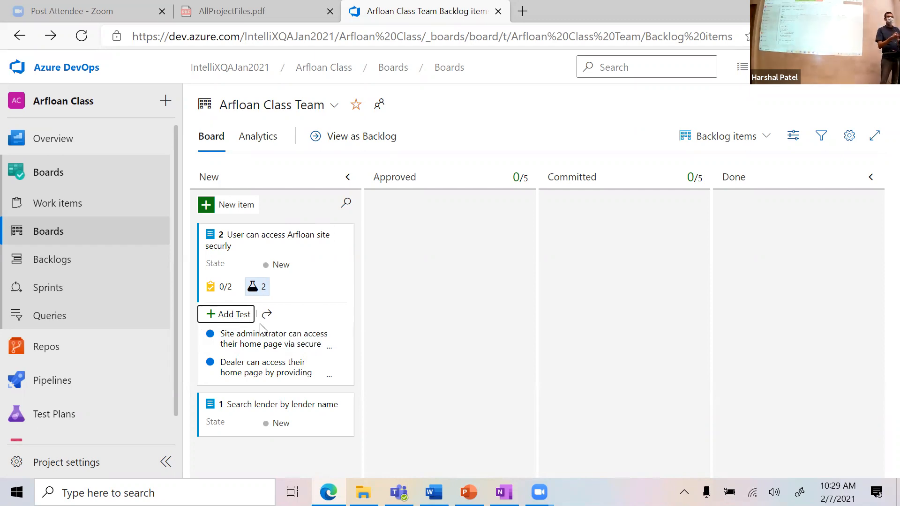
# Step: Add a test titled 'Site admin can not access home page with invalid credentials' to the story
pyautogui.click(235, 315)
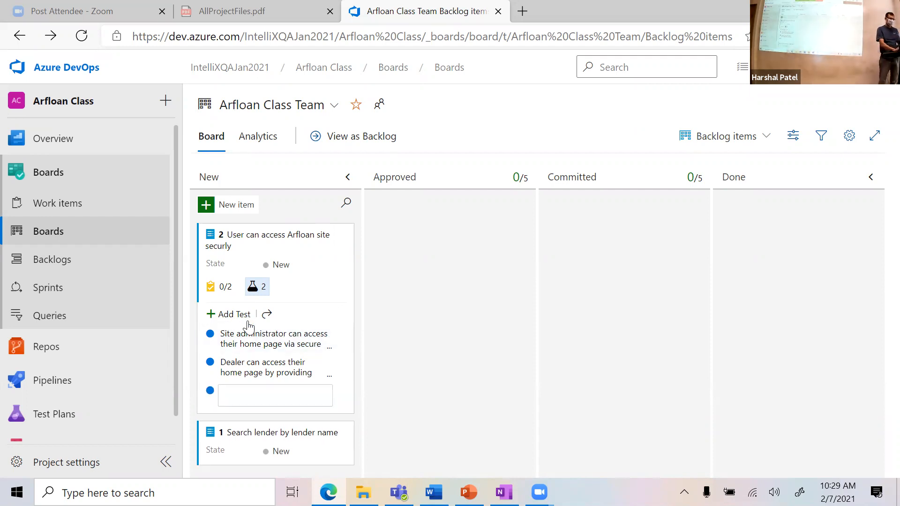
pyautogui.write('Sitate')
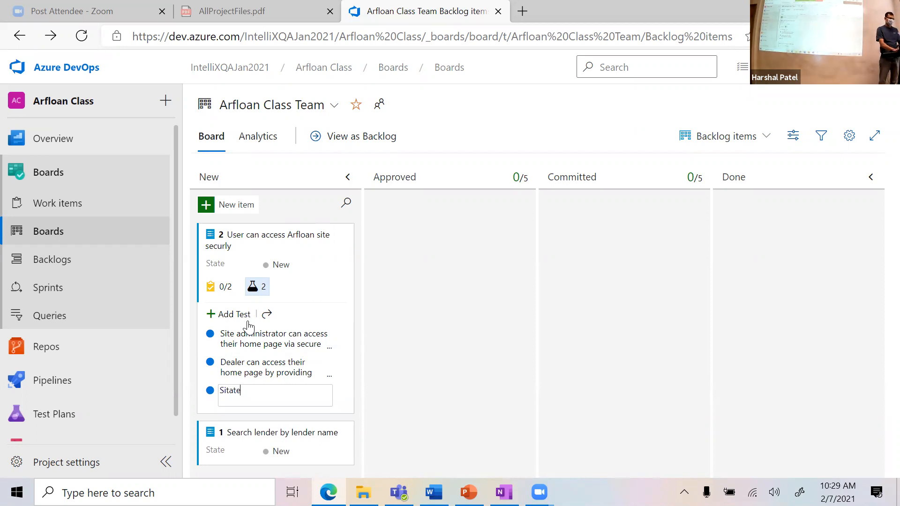
pyautogui.press('BackSpace')
pyautogui.press('BackSpace')
pyautogui.press('BackSpace')
pyautogui.press('BackSpace')
pyautogui.write('e admin can not access home page')
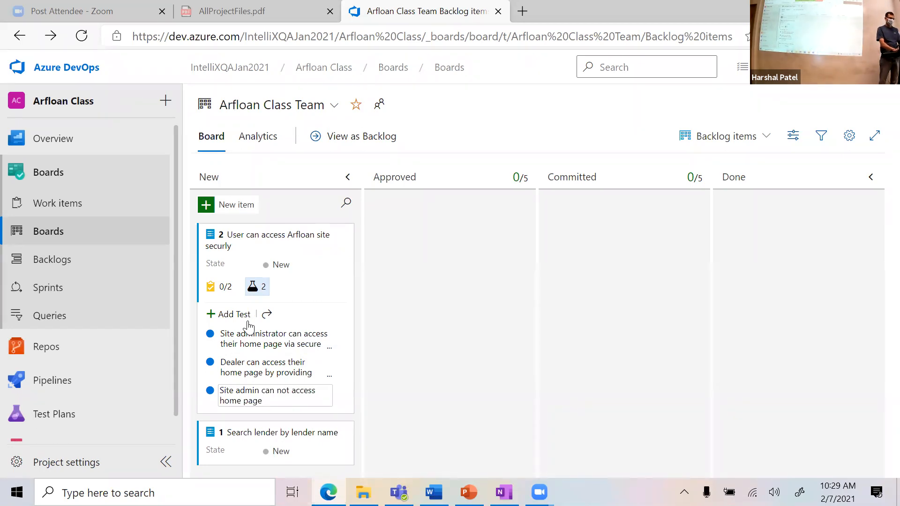
pyautogui.write(' with invalid credentials')
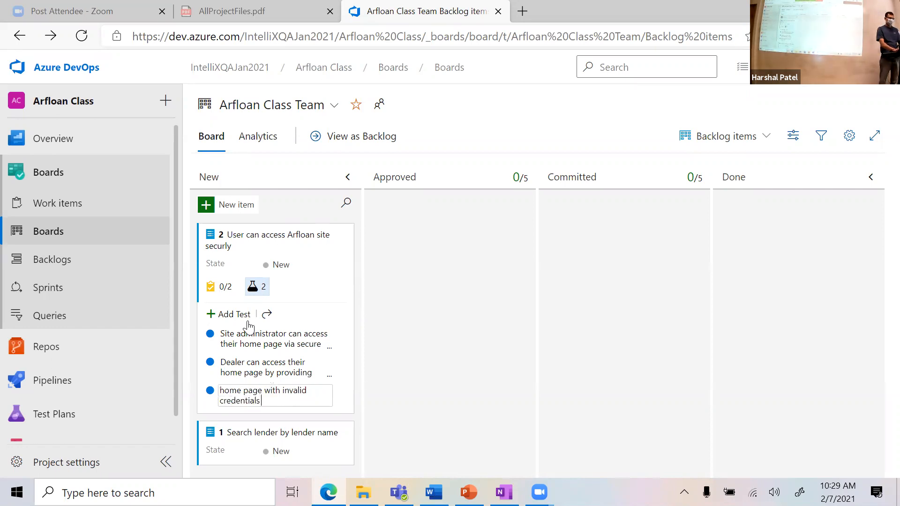
pyautogui.press('Return')
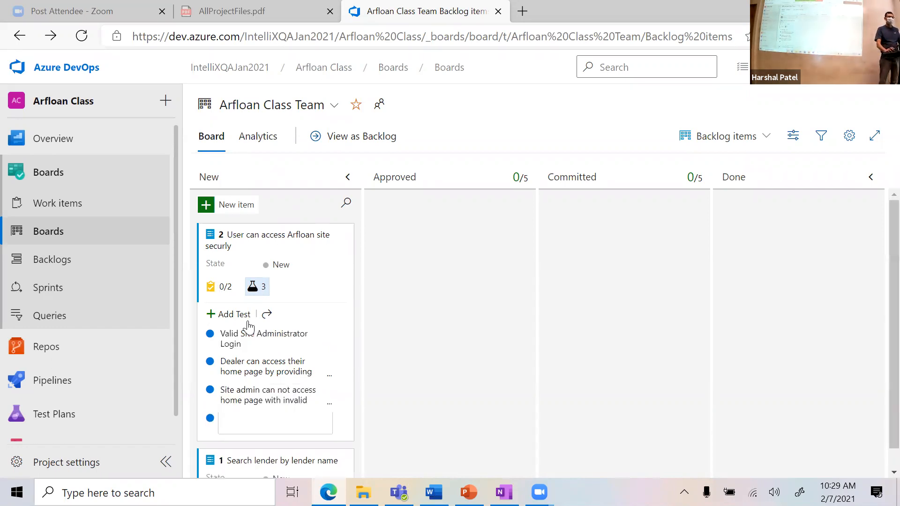
# Step: Add a test titled 'Site admin shall see an error when logging with empty credentials'
pyautogui.write('Sitate ad')
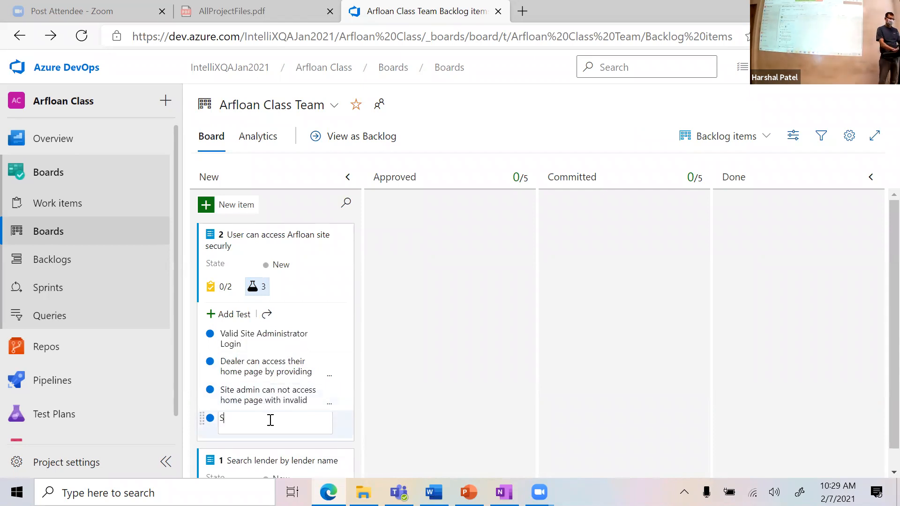
pyautogui.press('BackSpace')
pyautogui.press('BackSpace')
pyautogui.press('BackSpace')
pyautogui.press('BackSpace')
pyautogui.press('BackSpace')
pyautogui.press('BackSpace')
pyautogui.write('e admin shall see an error when')
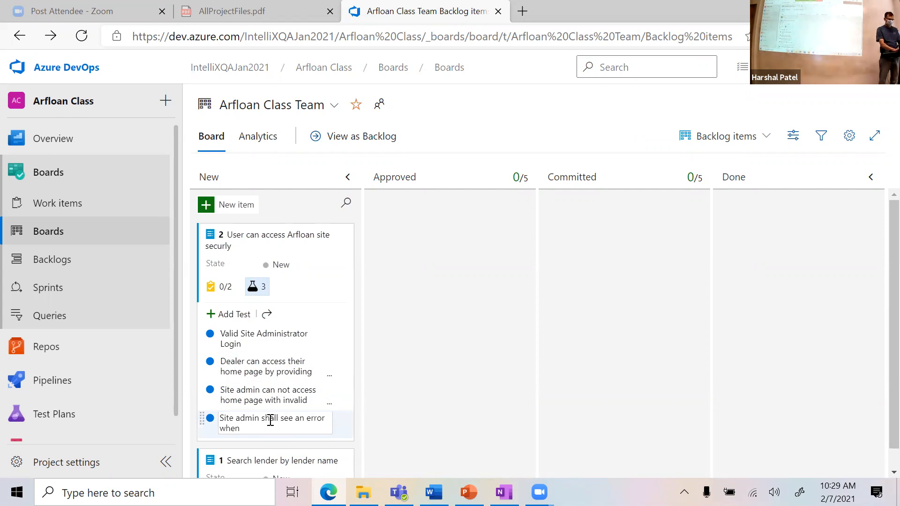
pyautogui.write(' not supp')
pyautogui.press('BackSpace')
pyautogui.press('BackSpace')
pyautogui.press('BackSpace')
pyautogui.press('BackSpace')
pyautogui.press('BackSpace')
pyautogui.press('BackSpace')
pyautogui.press('BackSpace')
pyautogui.press('BackSpace')
pyautogui.press('BackSpace')
pyautogui.press('BackSpace')
pyautogui.press('BackSpace')
pyautogui.press('BackSpace')
pyautogui.press('BackSpace')
pyautogui.write('logging with')
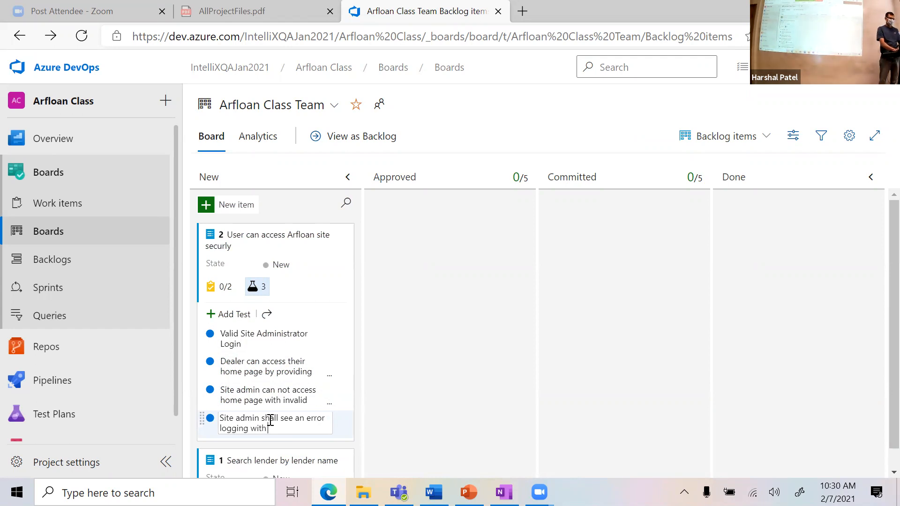
pyautogui.write(' empty credentials')
pyautogui.click(412, 402)
pyautogui.scroll(-1, 411, 402)
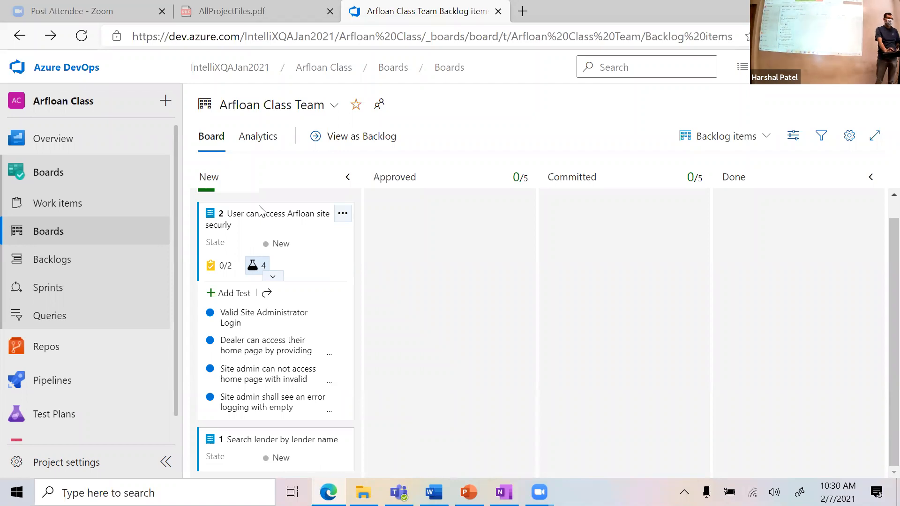
pyautogui.moveTo(255, 211); pyautogui.dragTo(430, 202)
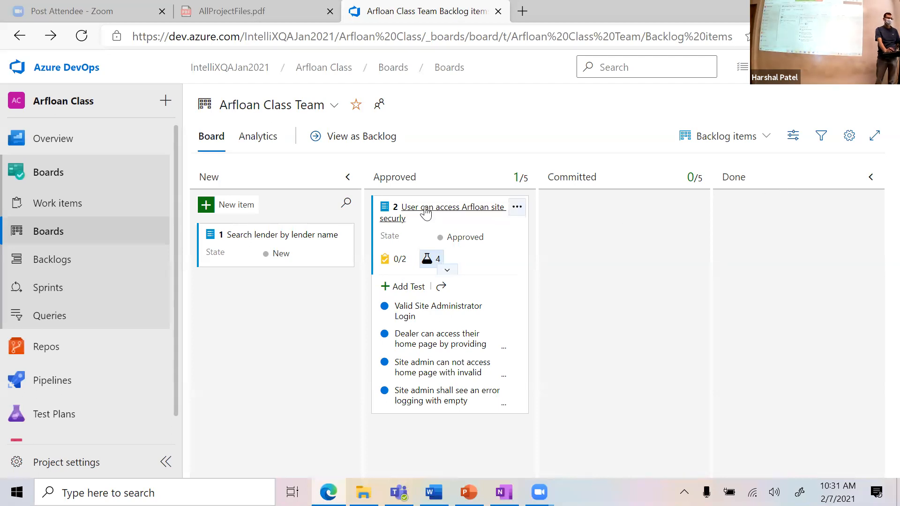
pyautogui.moveTo(525, 223); pyautogui.dragTo(773, 220)
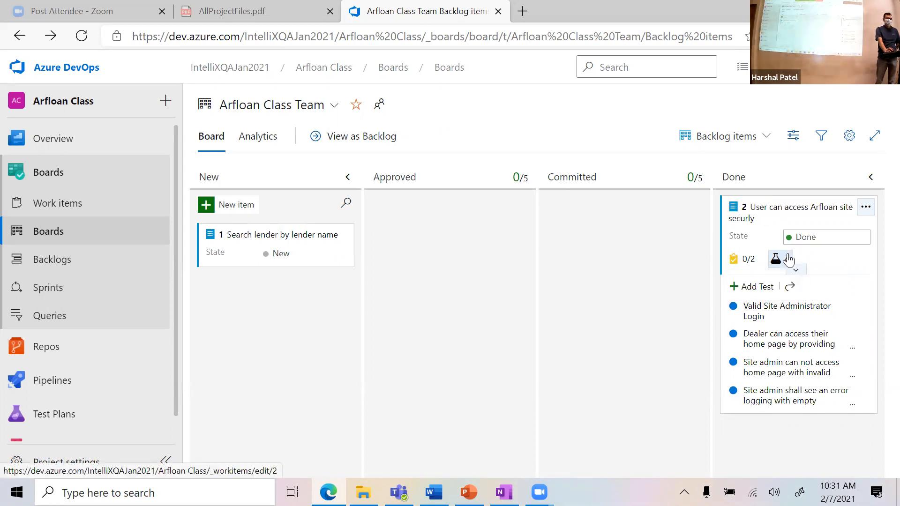
pyautogui.moveTo(788, 264)
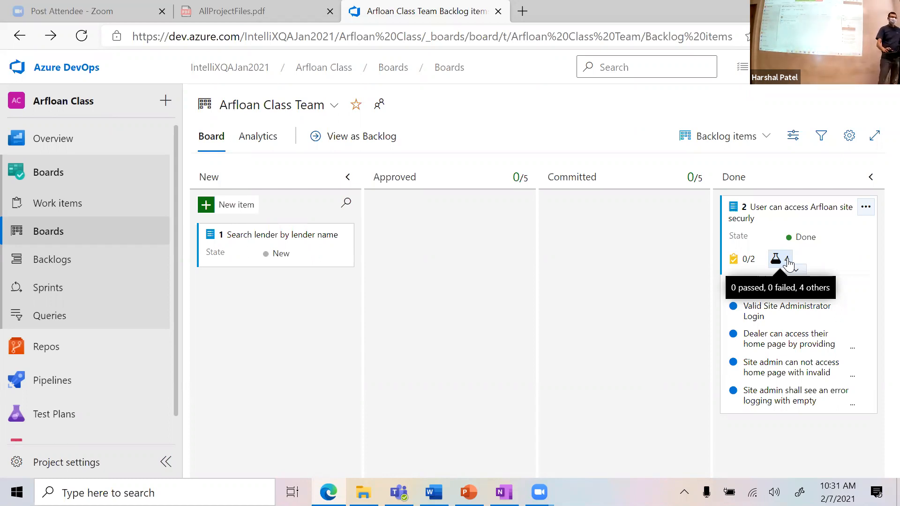
pyautogui.moveTo(796, 207); pyautogui.dragTo(338, 212)
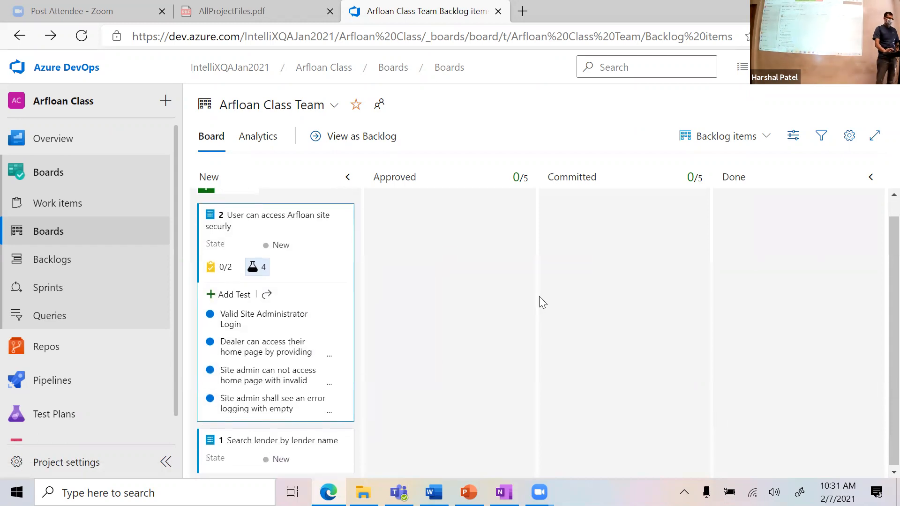
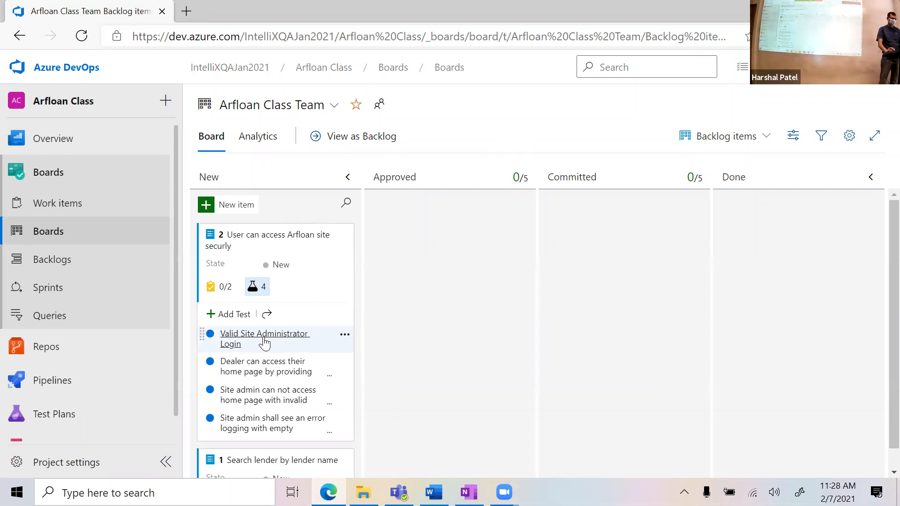
# Step: Open the Valid Site Administrator Login test case and review its precondition step
pyautogui.click(264, 337)
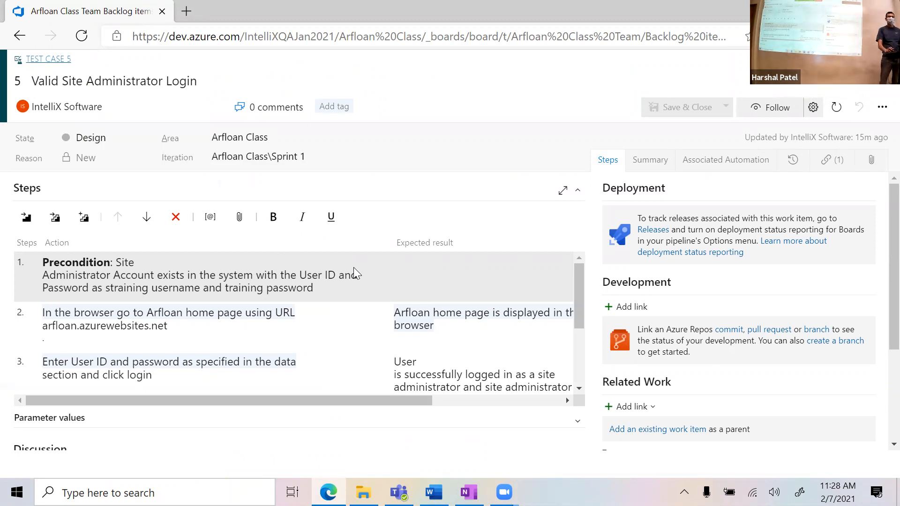
pyautogui.click(149, 268)
pyautogui.moveTo(42, 264); pyautogui.dragTo(321, 291)
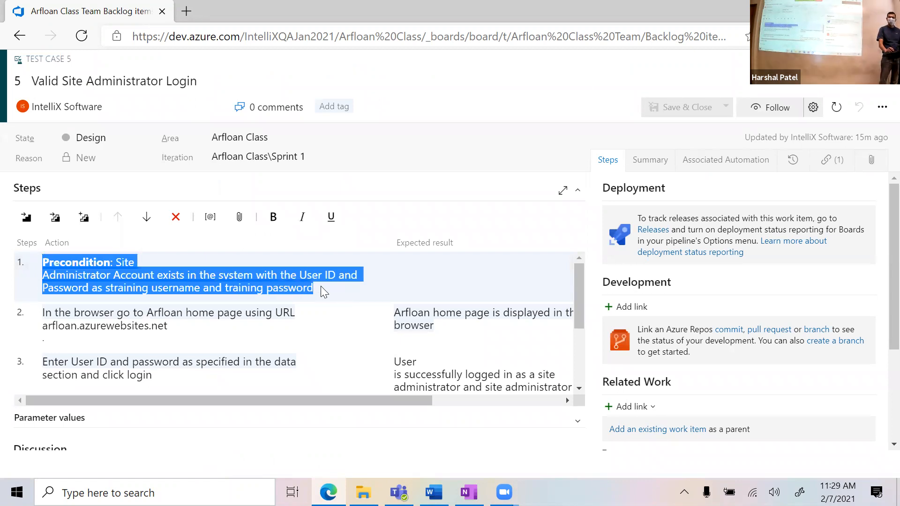
pyautogui.click(320, 287)
pyautogui.scroll(-4, 333, 307)
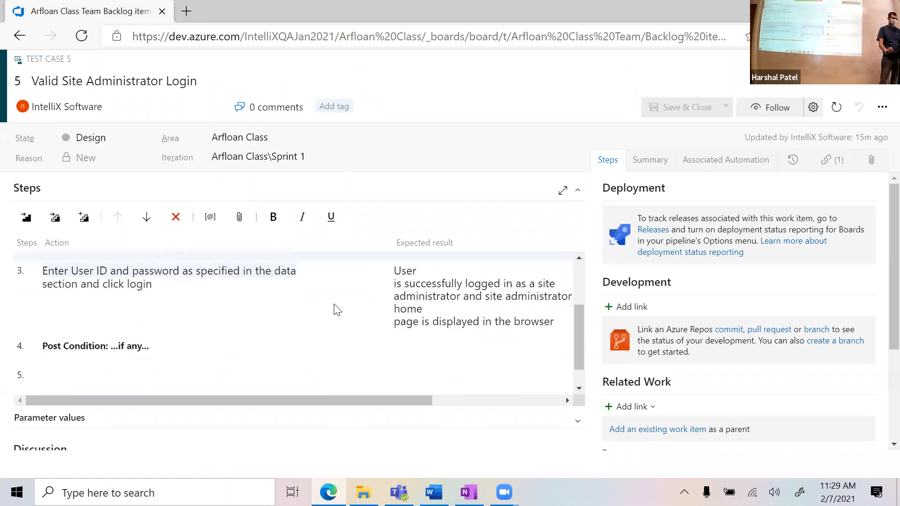
# Step: Delete step 4, 'Post Condition: …if any…', leaving three steps
pyautogui.click(161, 322)
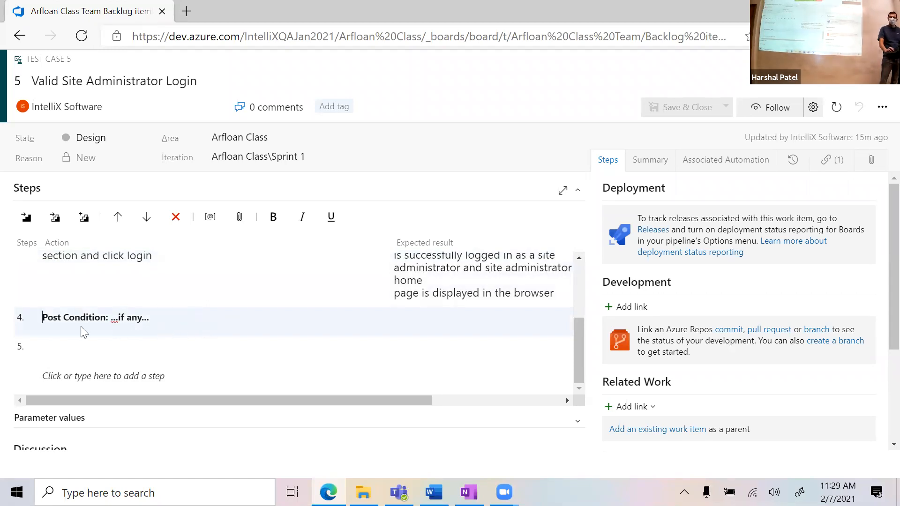
pyautogui.click(174, 326)
pyautogui.moveTo(174, 326); pyautogui.dragTo(66, 328)
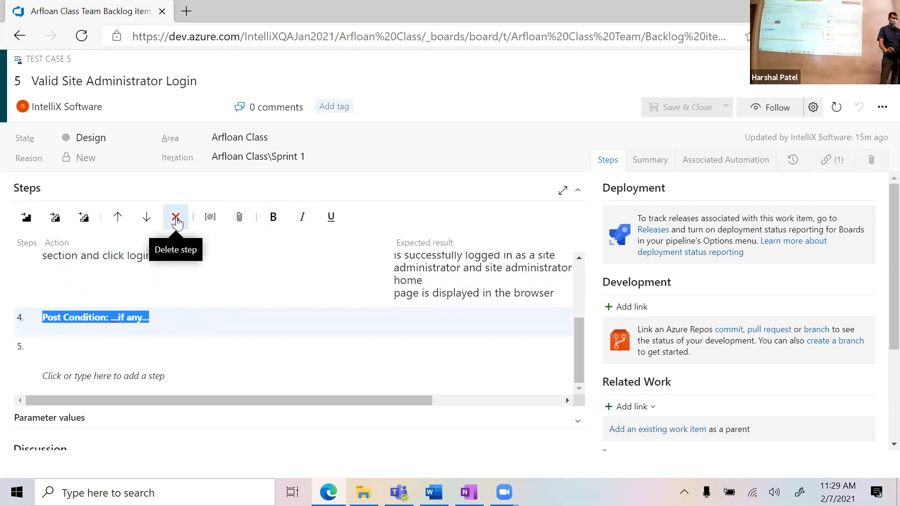
pyautogui.click(176, 218)
pyautogui.scroll(-3, 353, 390)
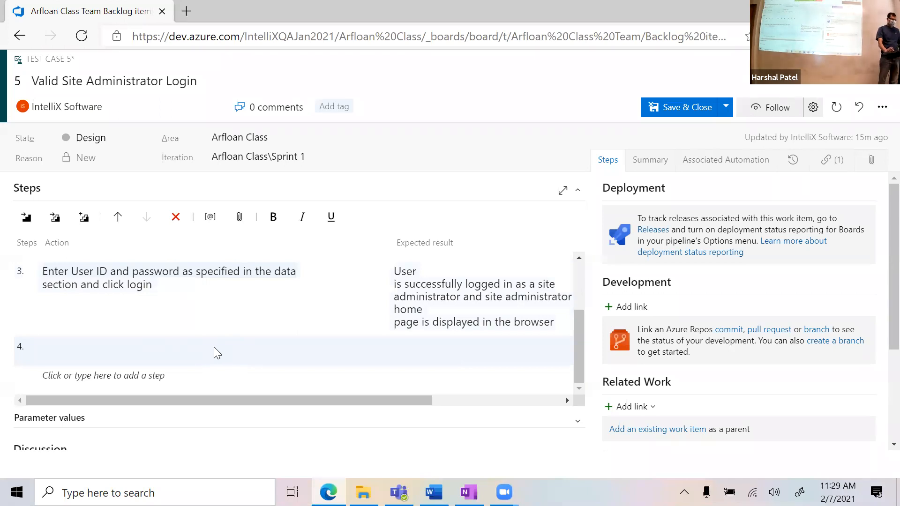
pyautogui.scroll(3, 214, 347)
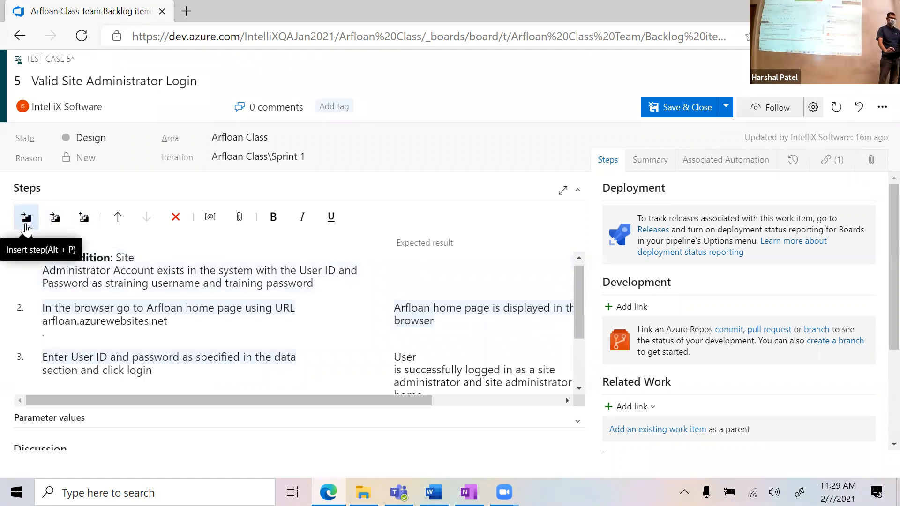
pyautogui.click(66, 315)
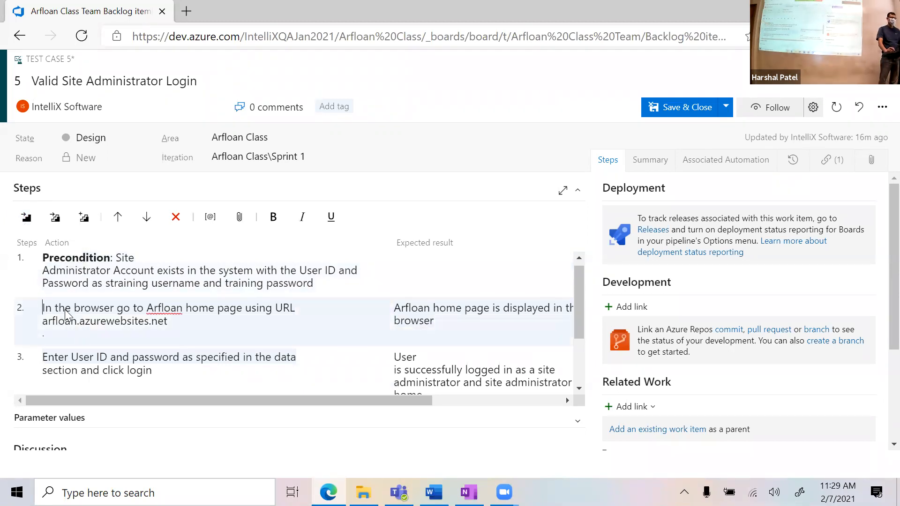
pyautogui.click(27, 219)
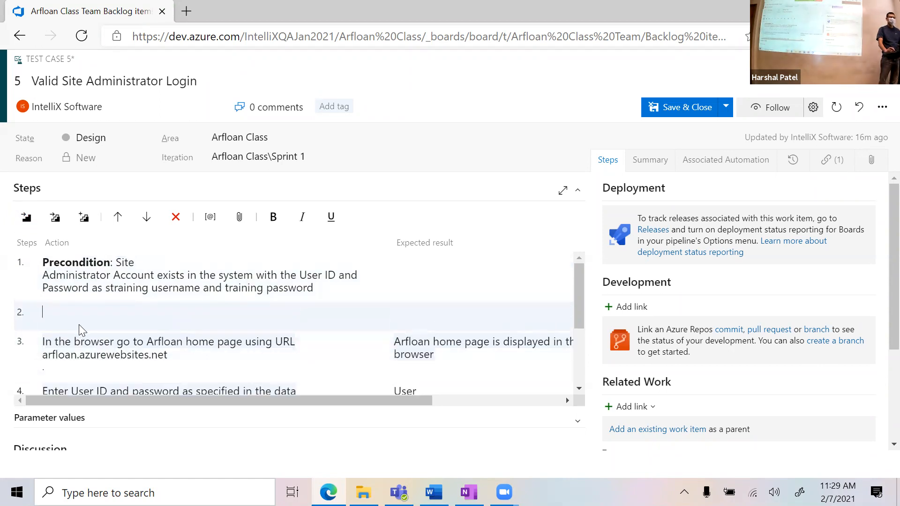
pyautogui.scroll(-1, 140, 318)
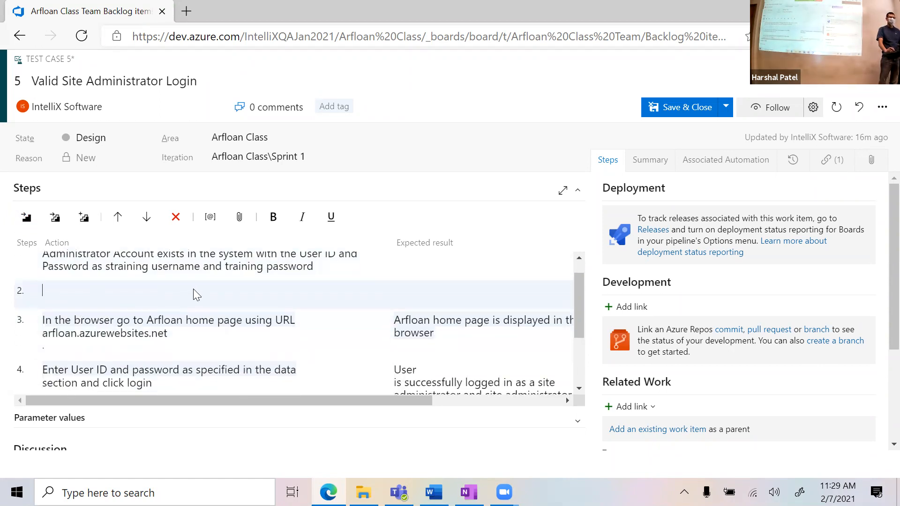
pyautogui.click(175, 225)
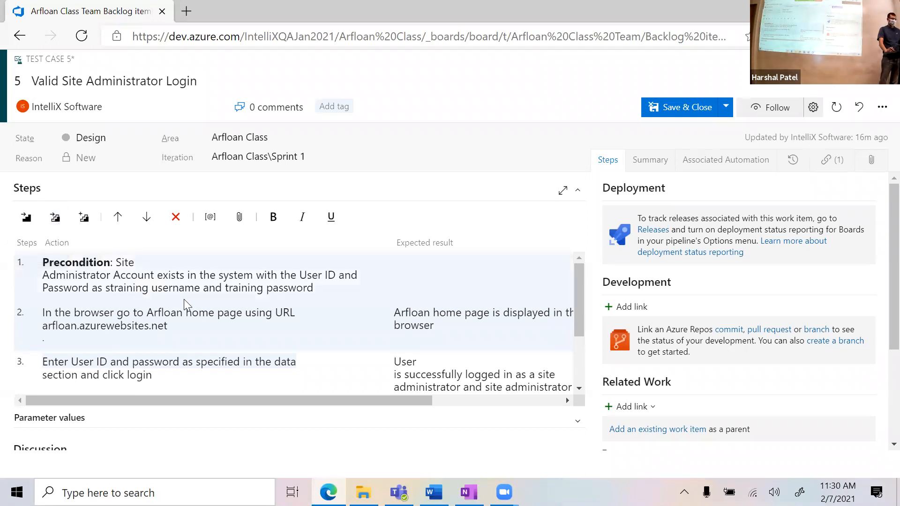
pyautogui.click(192, 274)
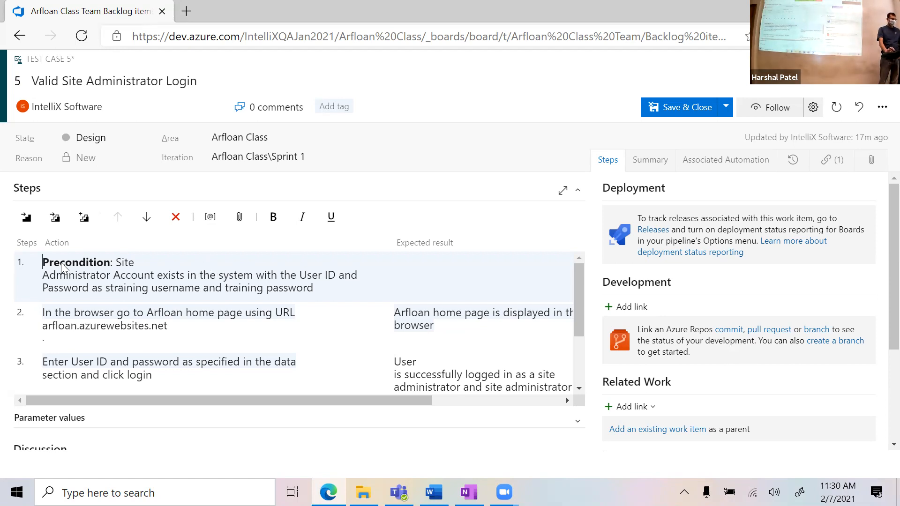
# Step: Convert step 1 into a shared step named 'Precondition for Site Admin Login'
pyautogui.click(90, 219)
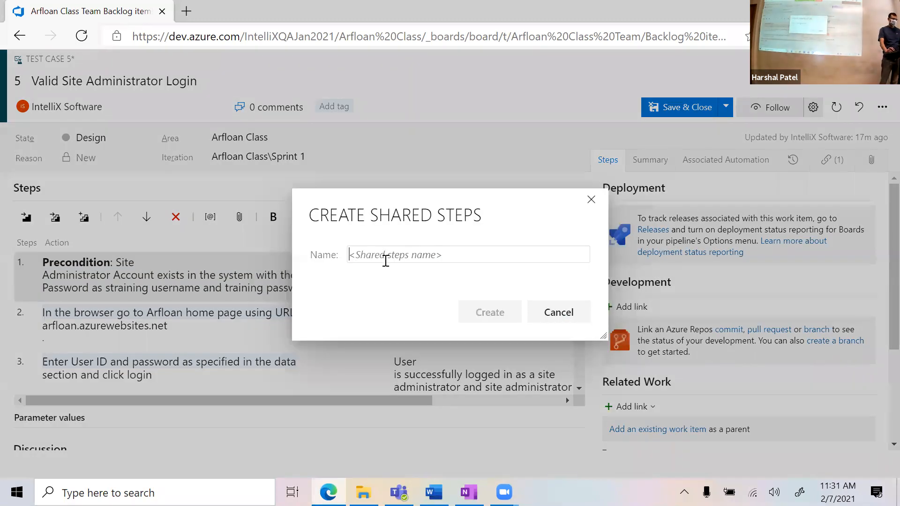
pyautogui.write('Preconie')
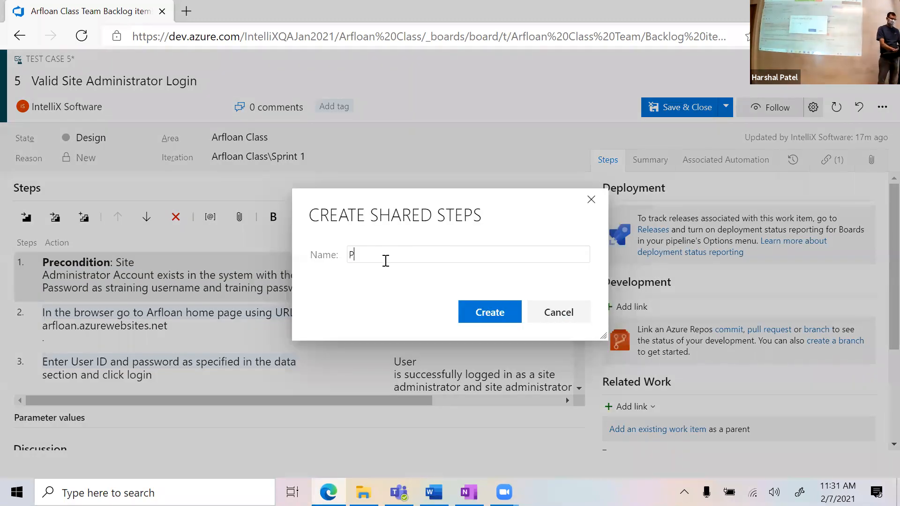
pyautogui.press('BackSpace')
pyautogui.press('BackSpace')
pyautogui.press('BackSpace')
pyautogui.write('nd')
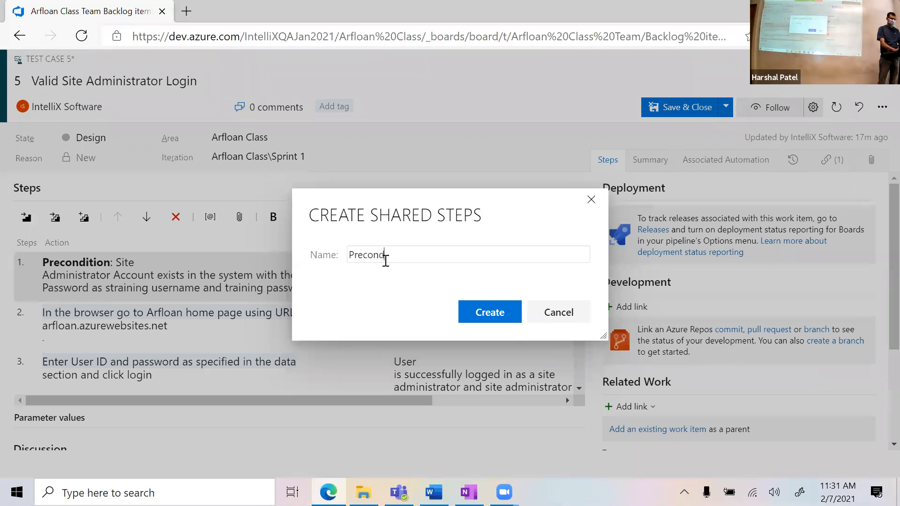
pyautogui.write('ition for SIte Admin Login')
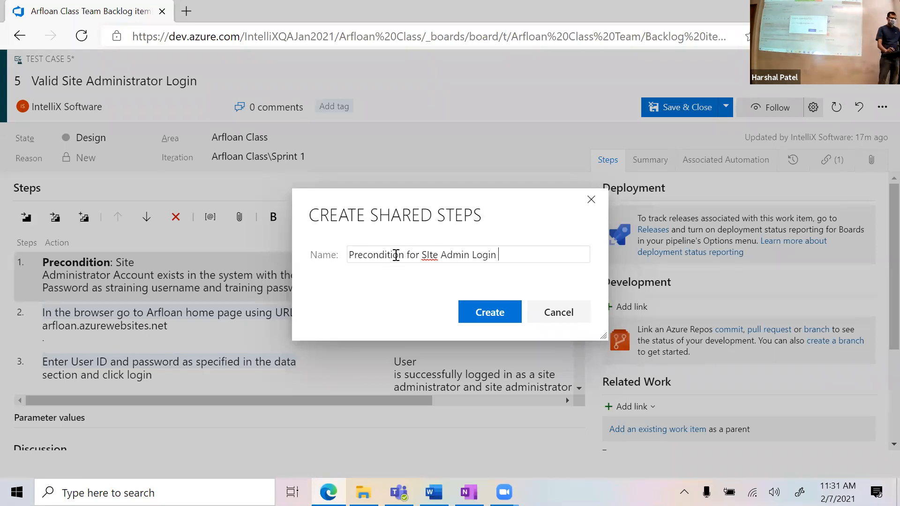
pyautogui.click(429, 255)
pyautogui.press('BackSpace')
pyautogui.write('i')
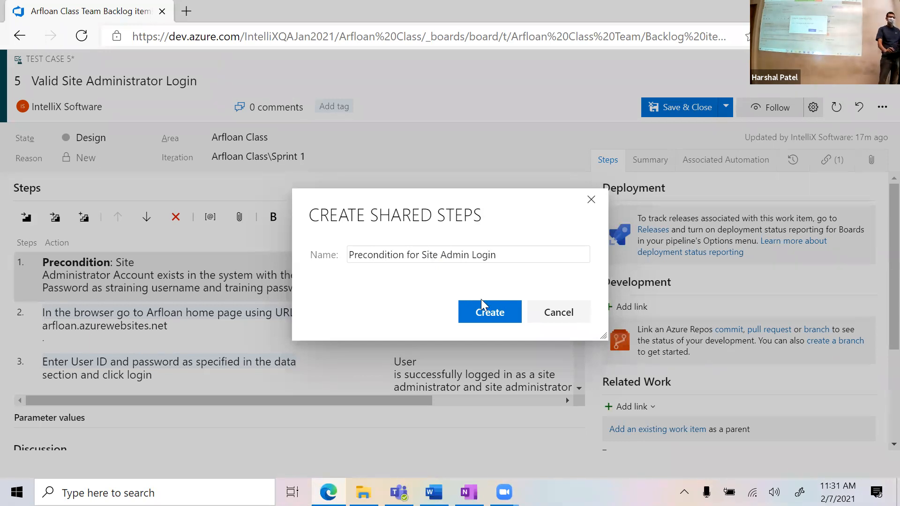
pyautogui.click(502, 318)
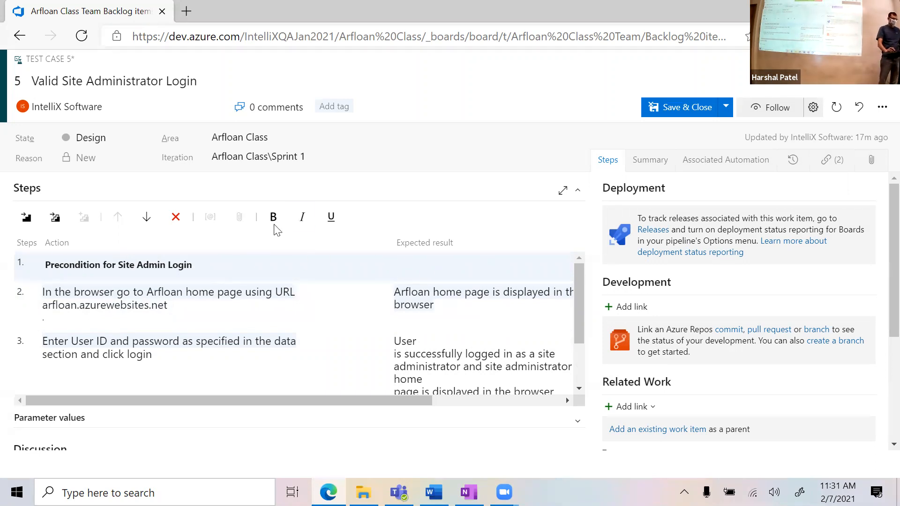
# Step: Save test case 5 and open the dealer home page test case
pyautogui.click(680, 110)
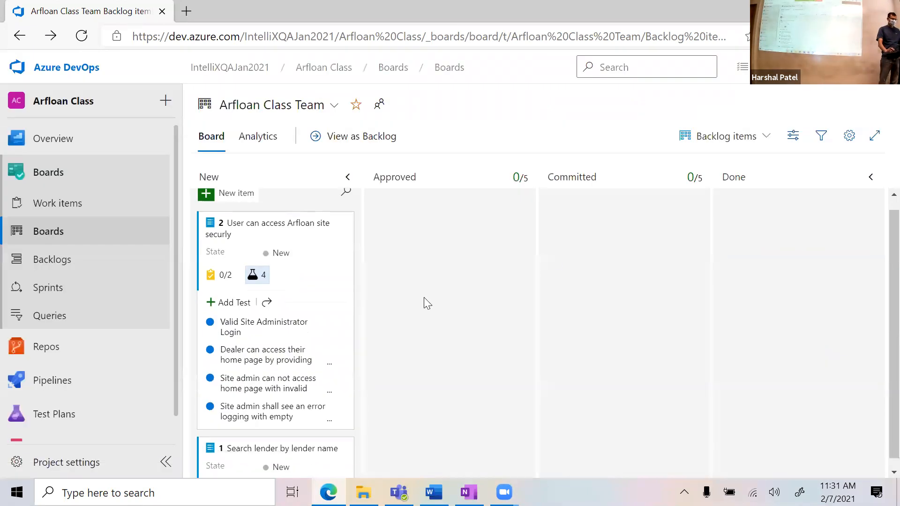
pyautogui.scroll(-1, 424, 298)
pyautogui.click(267, 352)
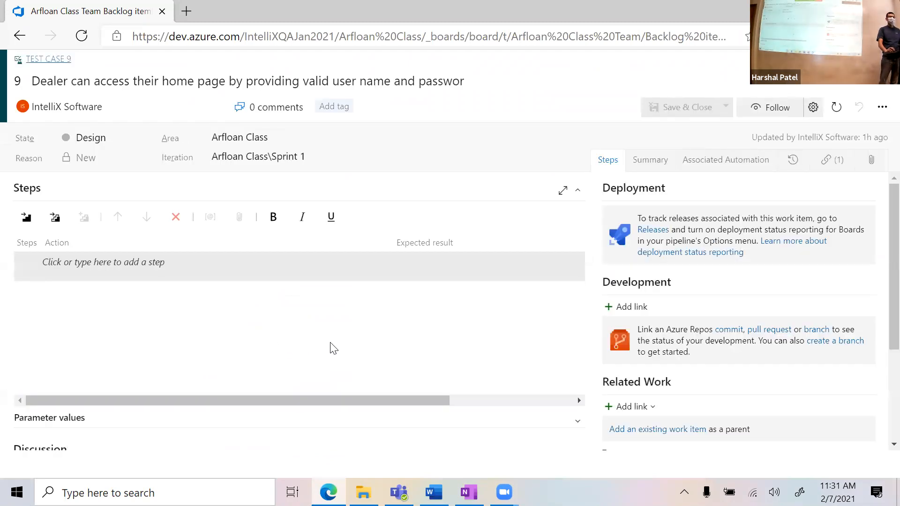
pyautogui.click(150, 261)
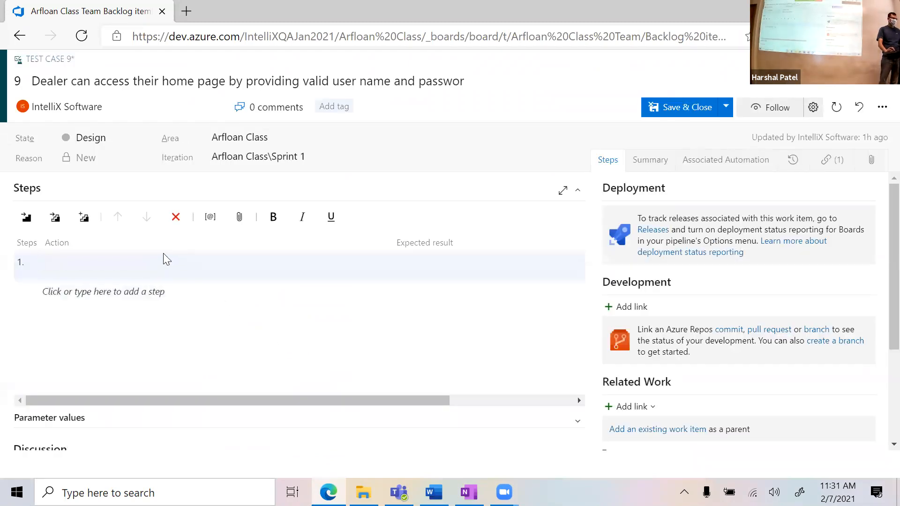
# Step: Insert shared step 'Precondition for Site Admin Login' as the dealer test's step 1
pyautogui.click(54, 224)
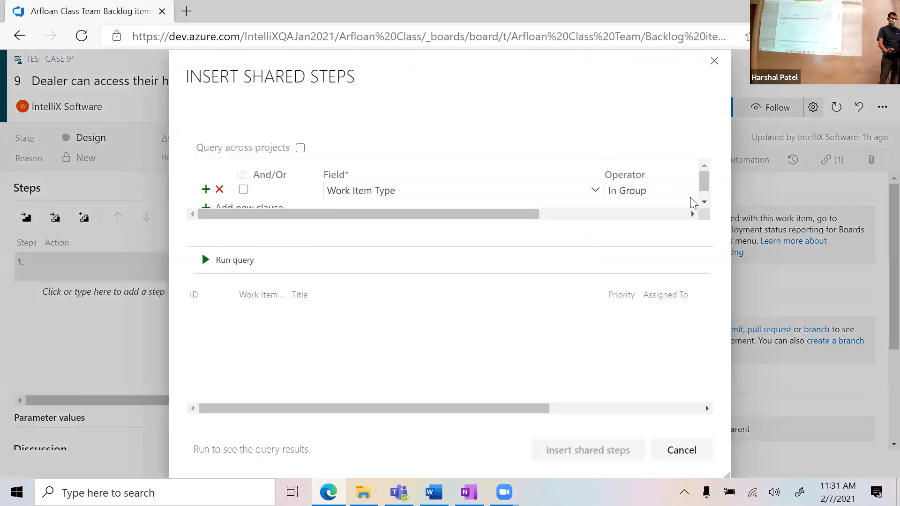
pyautogui.click(204, 264)
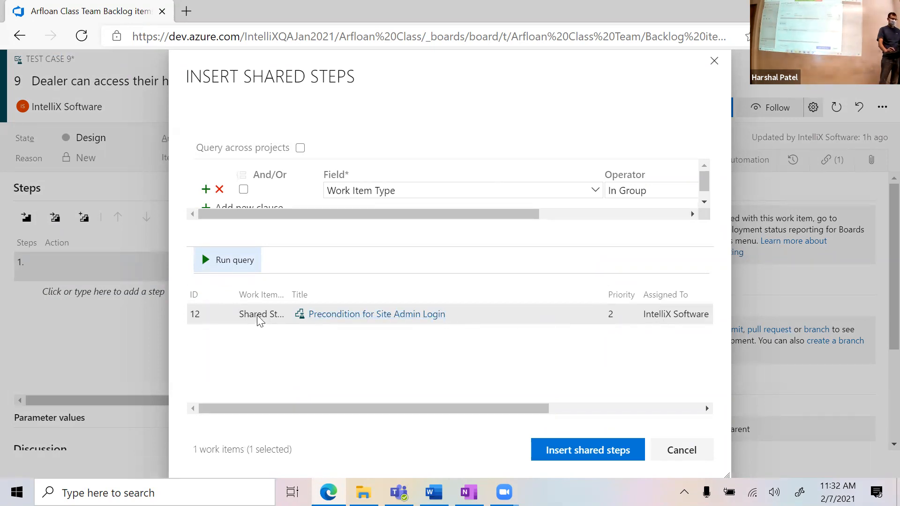
pyautogui.click(547, 315)
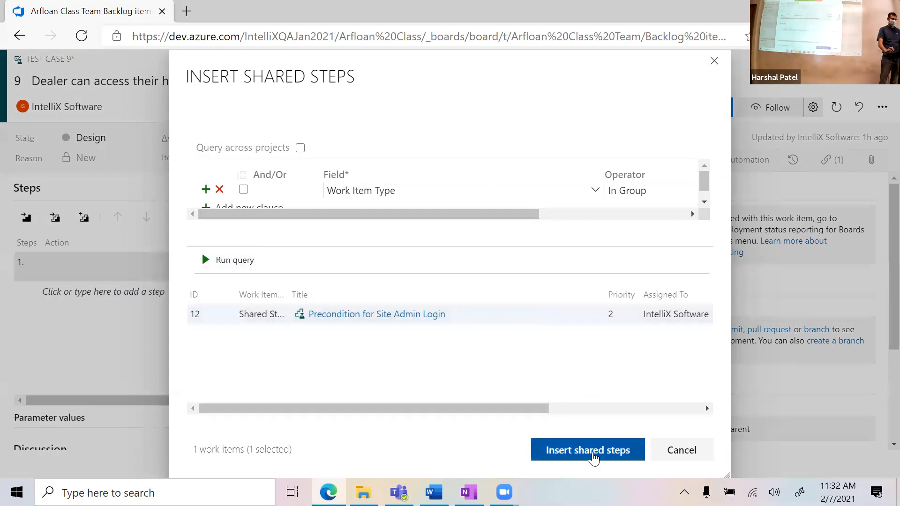
pyautogui.click(589, 450)
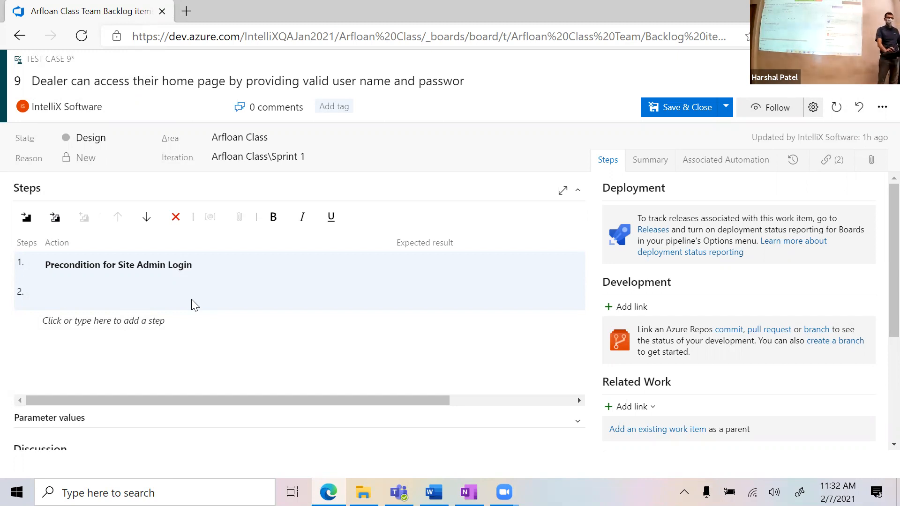
# Step: Discard the dealer test case changes and reopen Valid Site Administrator Login
pyautogui.click(837, 107)
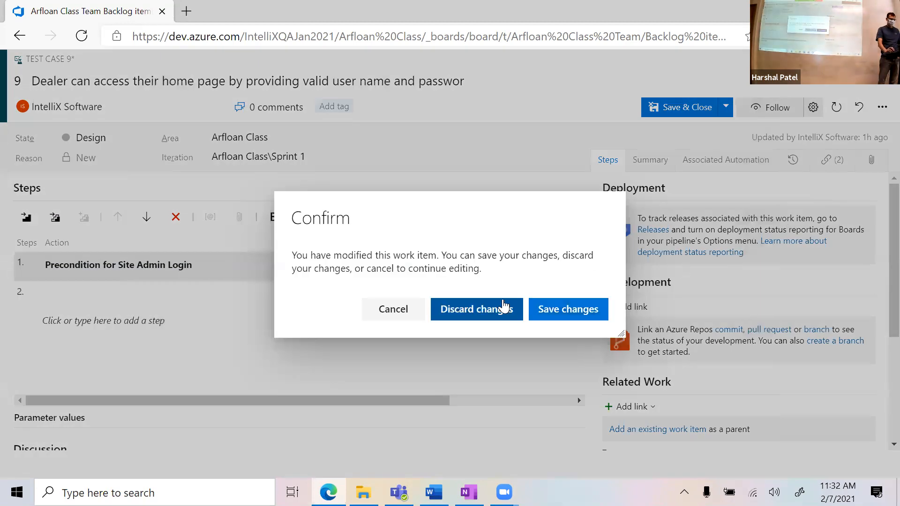
pyautogui.click(504, 307)
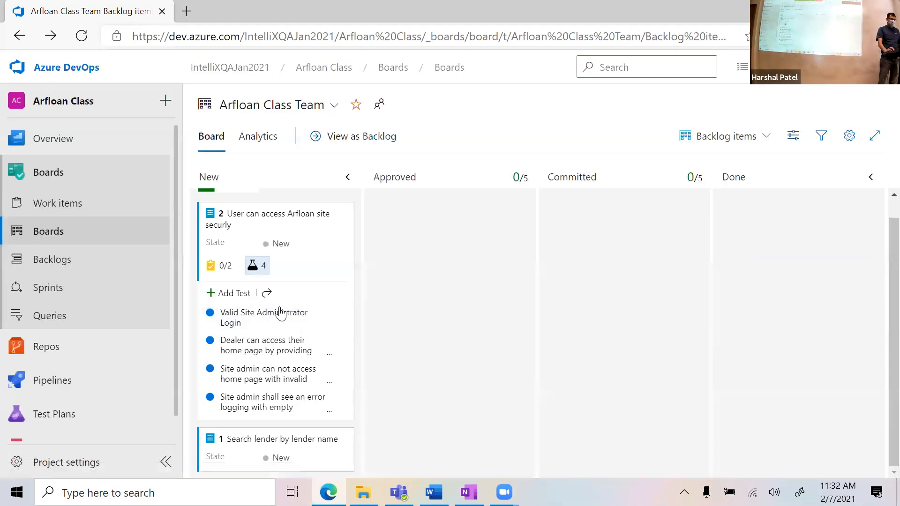
pyautogui.click(281, 313)
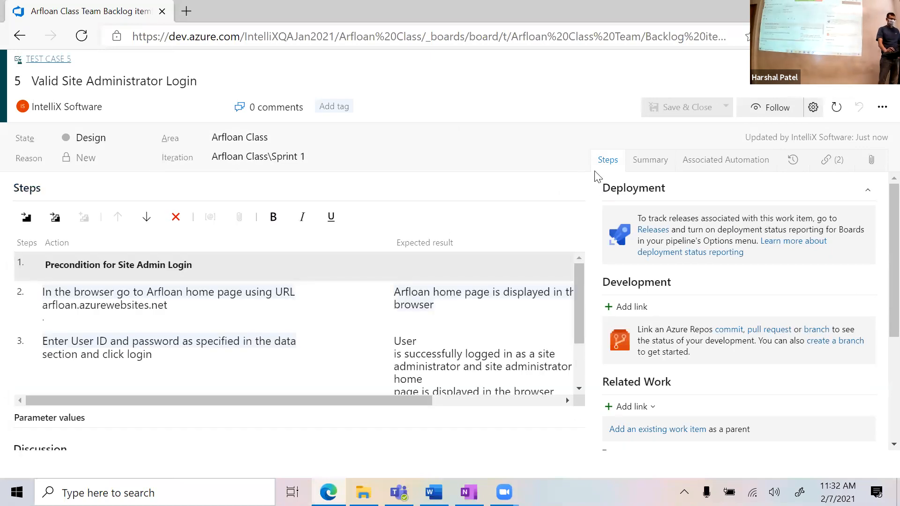
# Step: Open the '...' more actions menu on test case 5
pyautogui.click(883, 112)
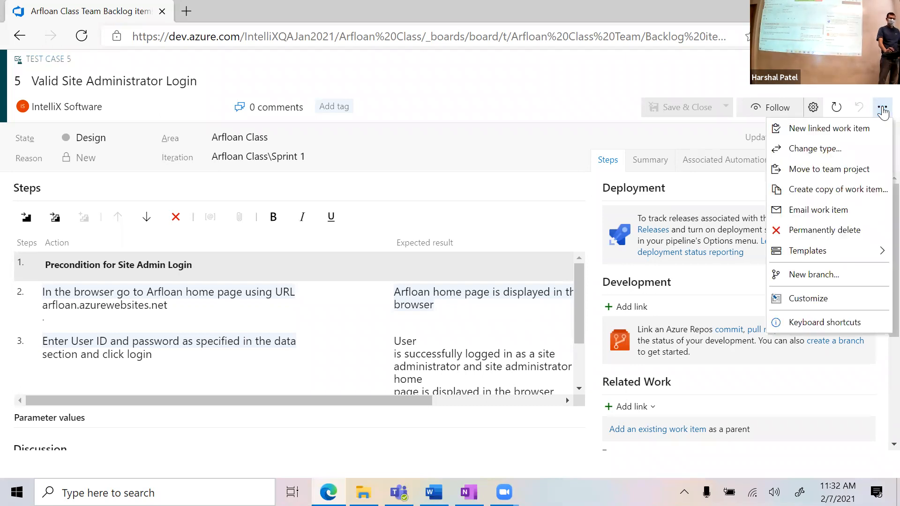
# Step: Copy test case 5 as a Test Case with links and attachments, excluding child items
pyautogui.click(823, 193)
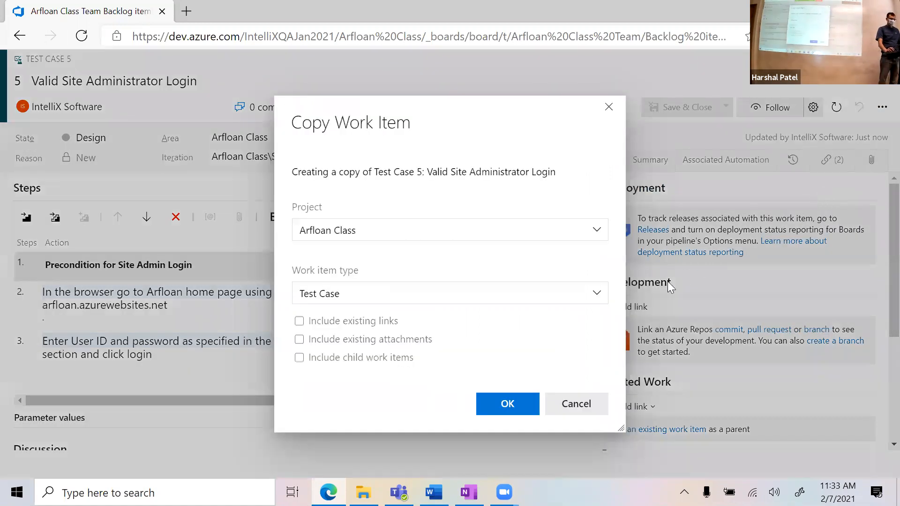
pyautogui.moveTo(412, 111); pyautogui.dragTo(444, 77)
pyautogui.click(392, 261)
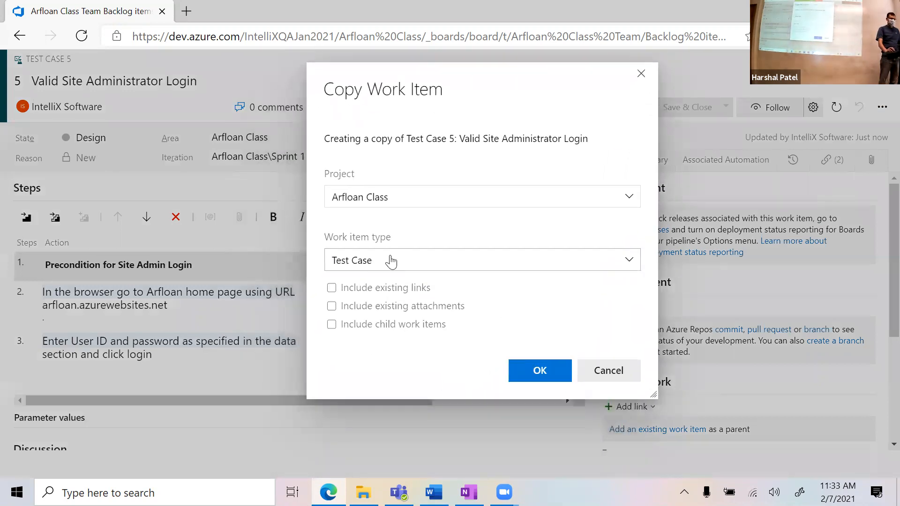
pyautogui.click(319, 227)
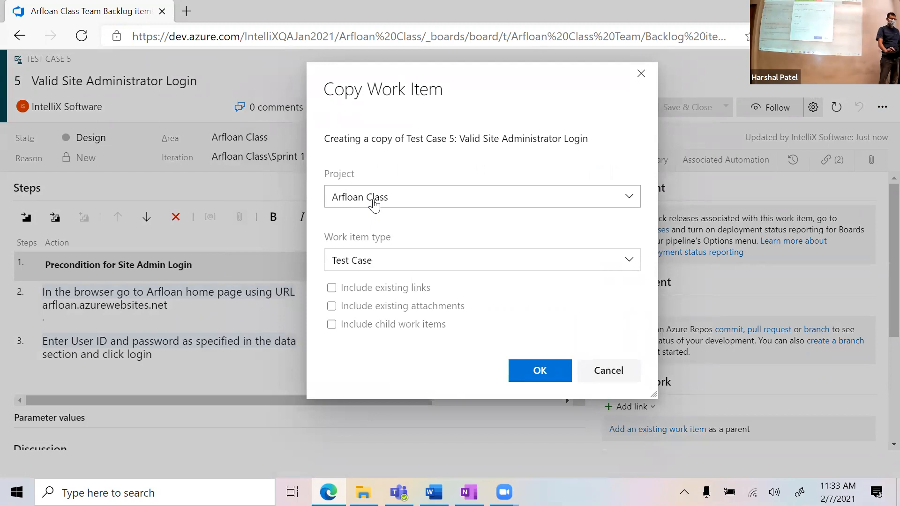
pyautogui.click(332, 290)
pyautogui.click(333, 307)
pyautogui.click(332, 327)
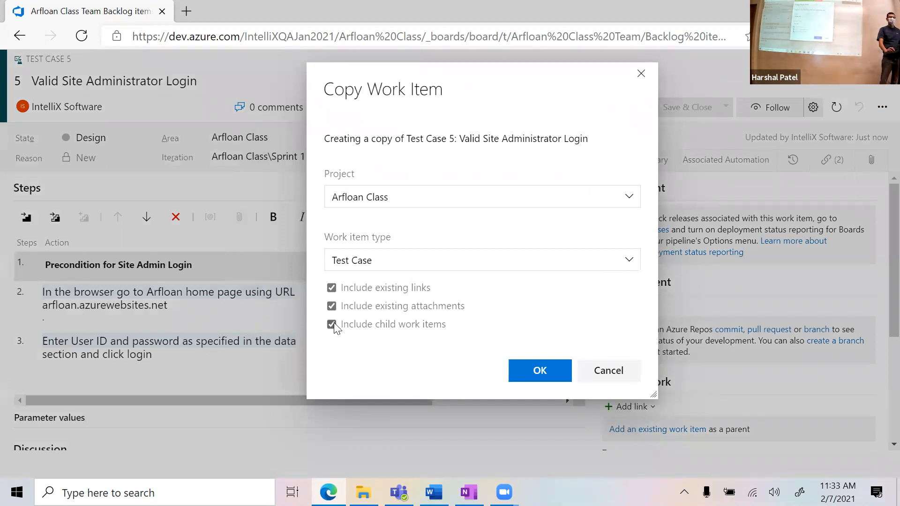
pyautogui.click(332, 324)
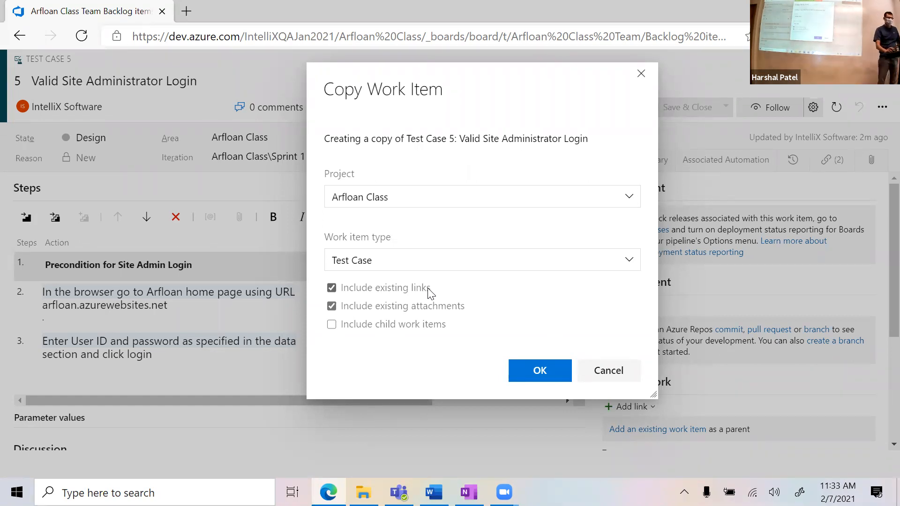
pyautogui.click(525, 375)
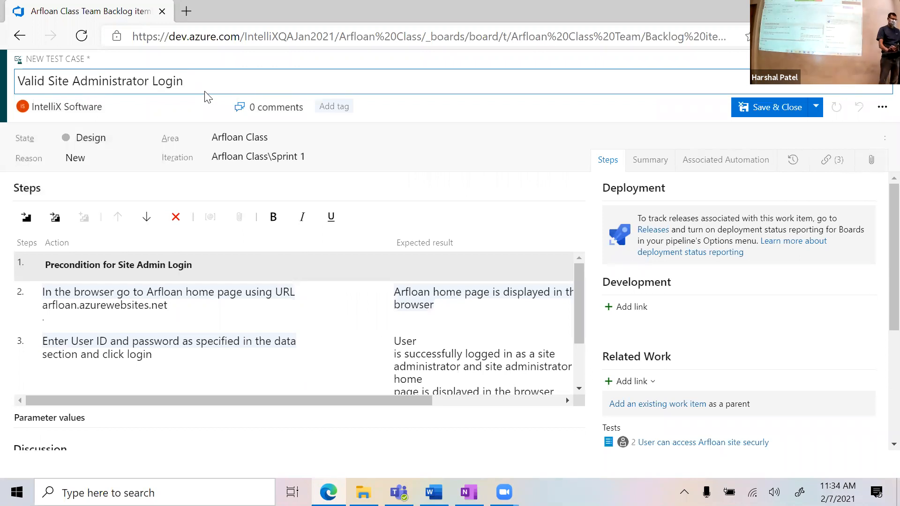
# Step: Retitle the copy 'InValid Site Administrator Login'; give step 3 wrong credentials, expecting 'User shall see error'
pyautogui.press('Left')
pyautogui.press('Left')
pyautogui.press('Left')
pyautogui.press('Left')
pyautogui.press('Left')
pyautogui.press('Left')
pyautogui.press('Left')
pyautogui.press('Left')
pyautogui.press('Left')
pyautogui.press('Left')
pyautogui.press('Left')
pyautogui.press('Left')
pyautogui.press('Left')
pyautogui.press('Left')
pyautogui.press('Left')
pyautogui.press('Left')
pyautogui.press('Left')
pyautogui.press('Left')
pyautogui.press('Left')
pyautogui.press('Left')
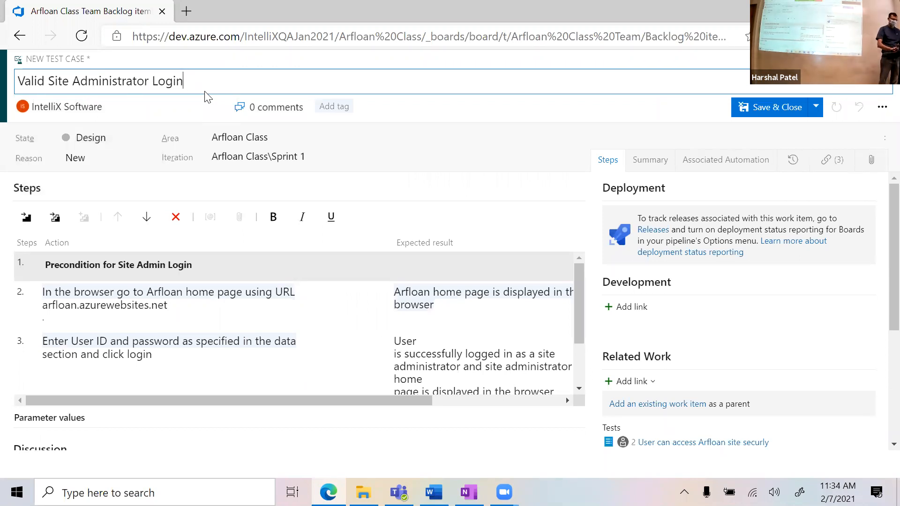
pyautogui.write('In')
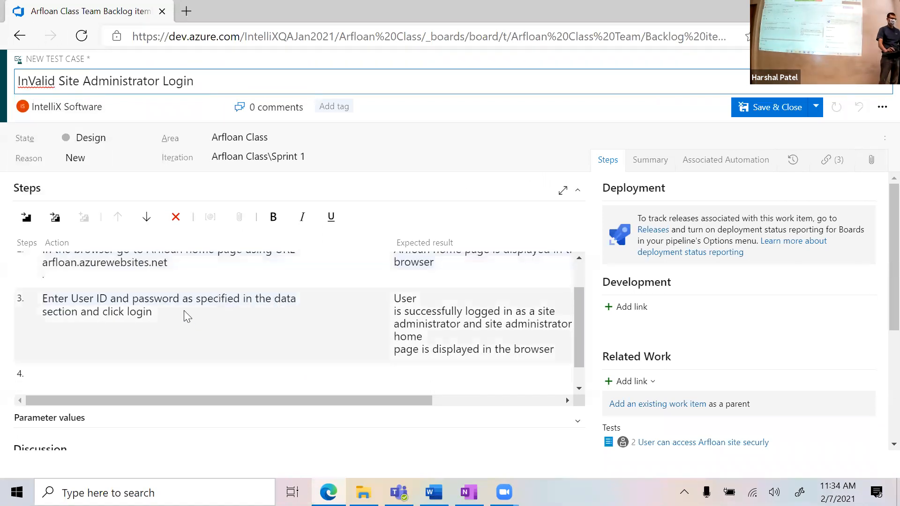
pyautogui.click(177, 321)
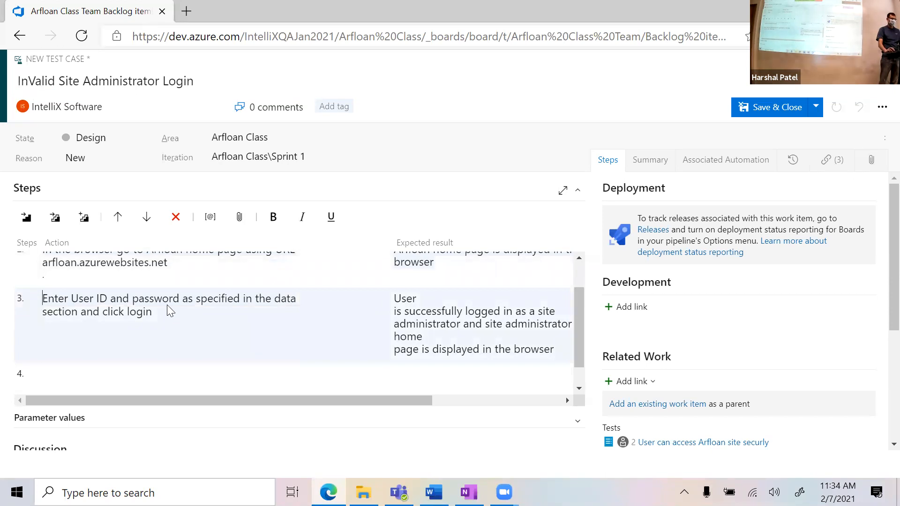
pyautogui.click(241, 306)
pyautogui.doubleClick(240, 305)
pyautogui.write('(strainign, ')
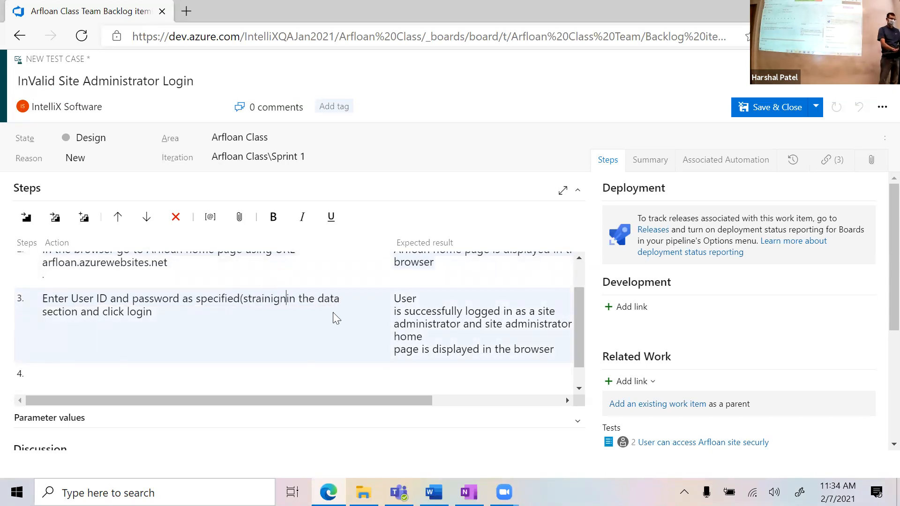
pyautogui.write('wrongpassw')
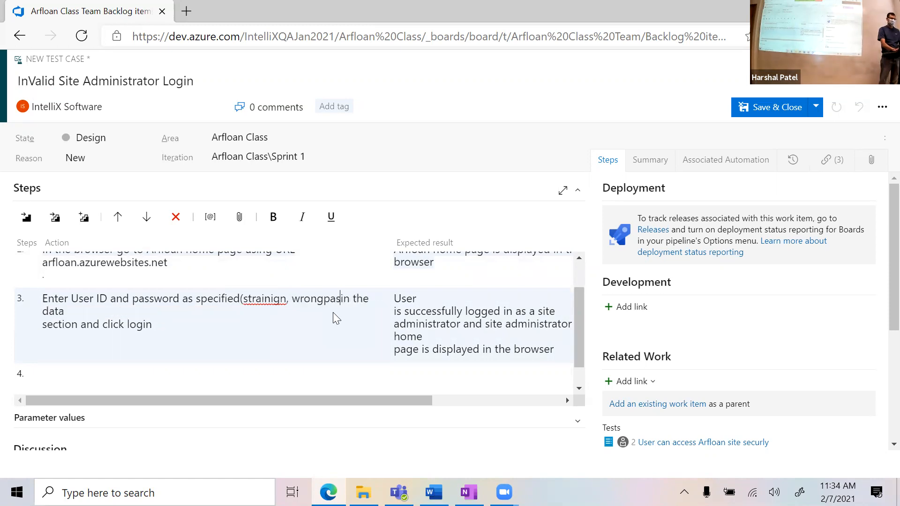
pyautogui.write('ord)')
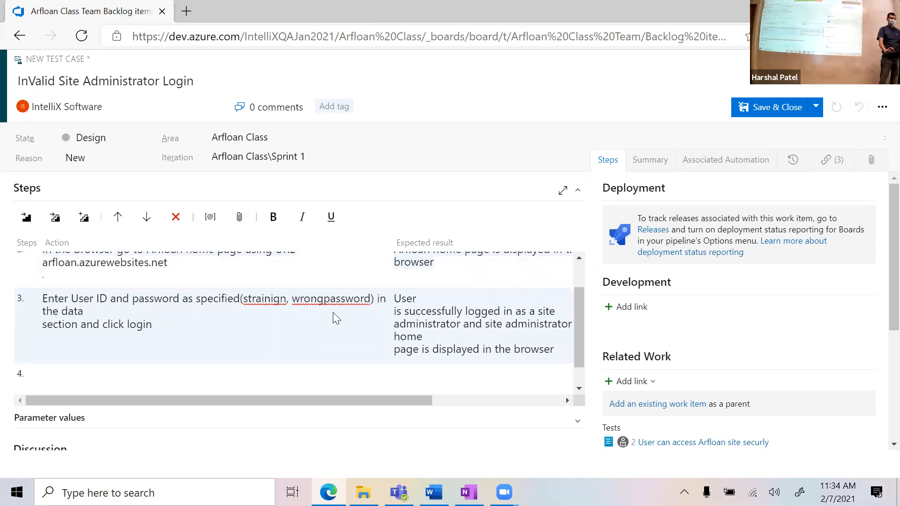
pyautogui.moveTo(395, 298); pyautogui.dragTo(556, 352)
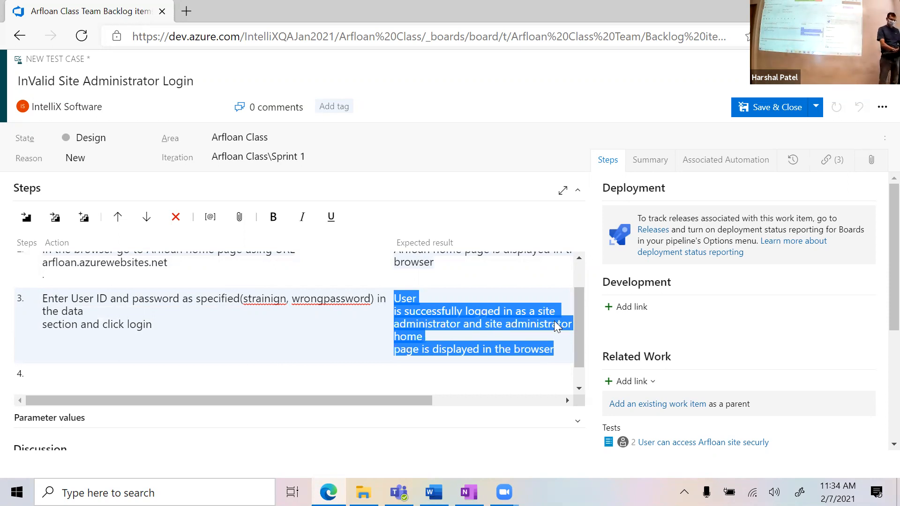
pyautogui.write('User shall see error')
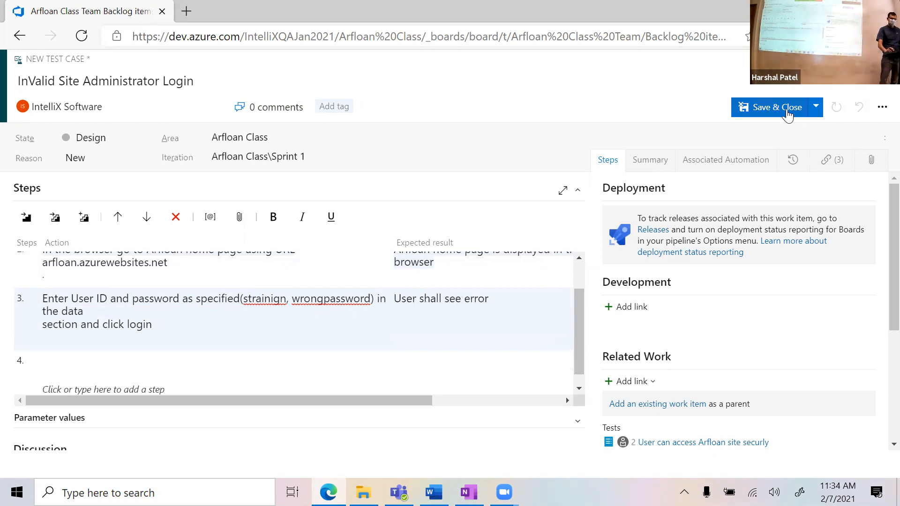
# Step: Save and close 'InValid Site Administrator Login', then scroll the board to item 2's tests
pyautogui.click(785, 117)
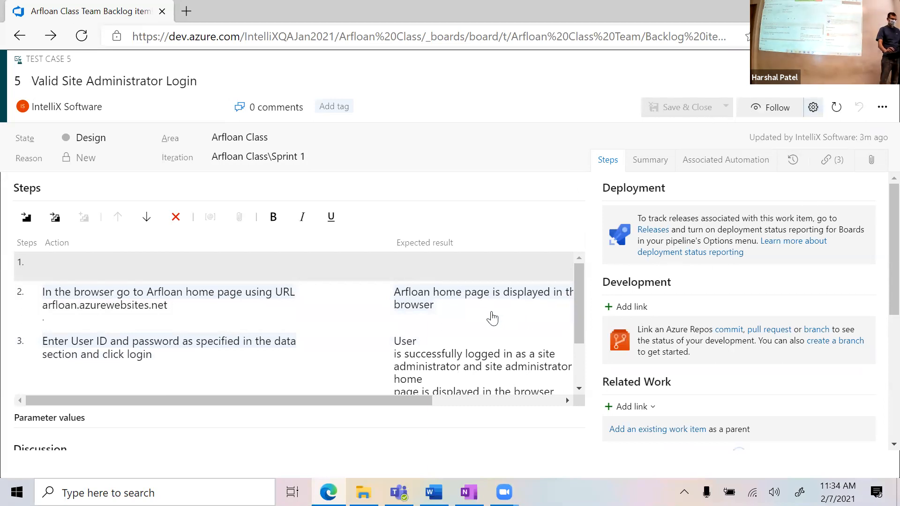
pyautogui.scroll(-1, 422, 351)
pyautogui.scroll(-1, 419, 347)
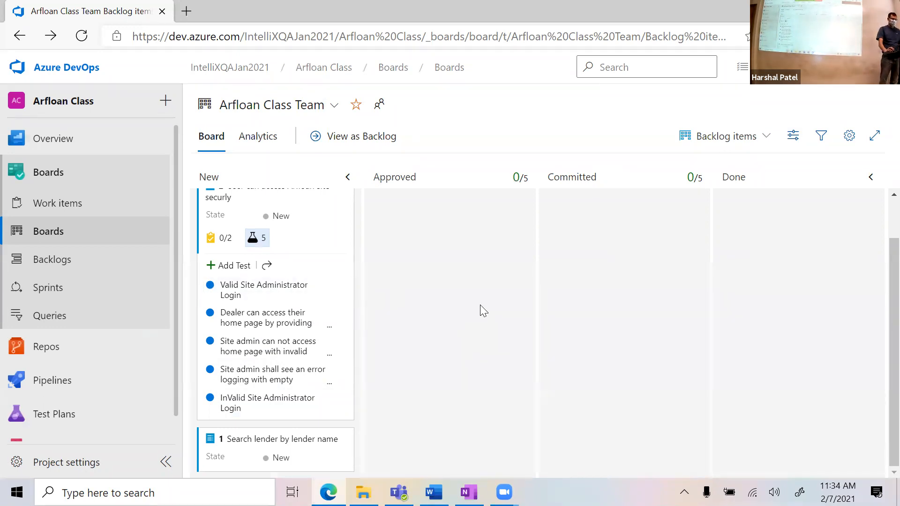
pyautogui.scroll(2, 465, 267)
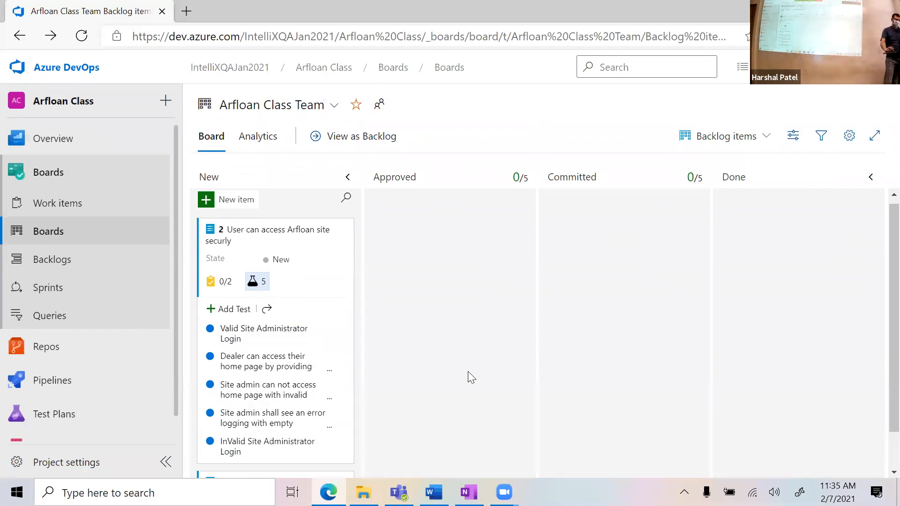
pyautogui.scroll(-1, 460, 358)
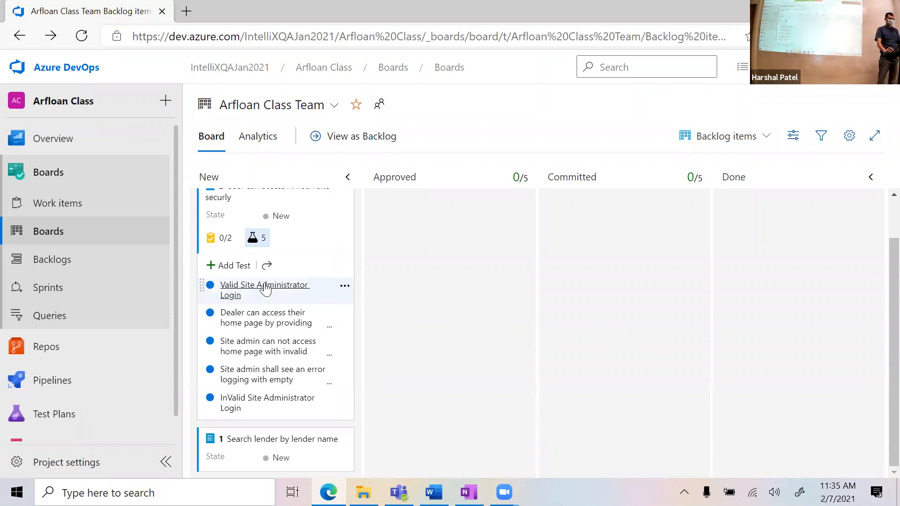
# Step: Run the Valid Site Administrator Login test and pass precondition step 1.1
pyautogui.click(344, 287)
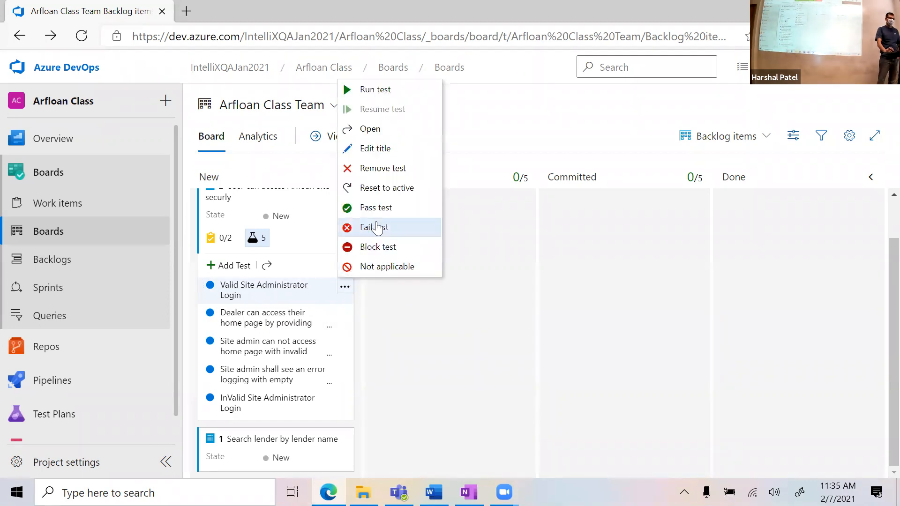
pyautogui.click(412, 90)
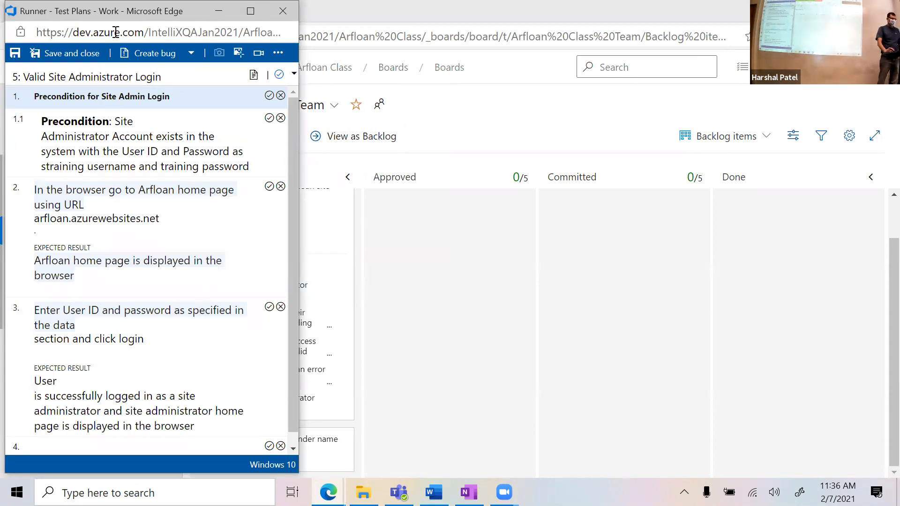
pyautogui.moveTo(117, 11); pyautogui.dragTo(144, 16)
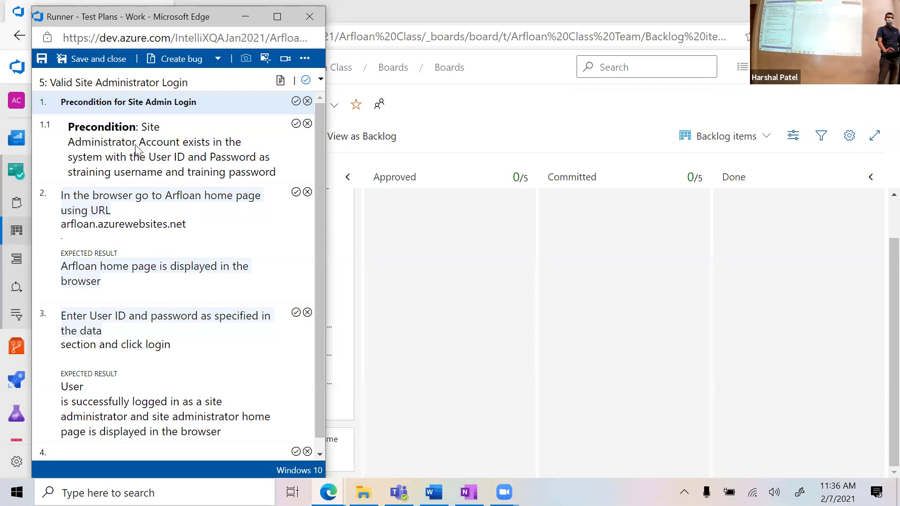
pyautogui.click(296, 124)
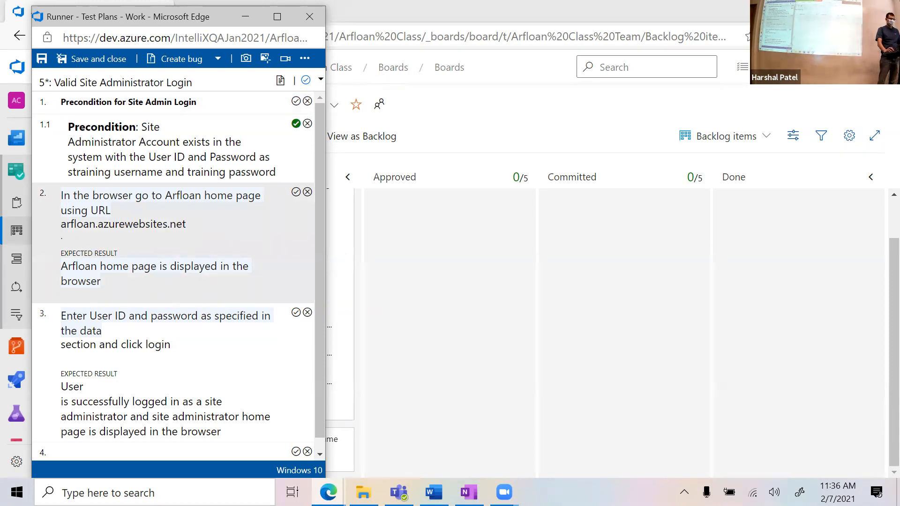
pyautogui.click(212, 483)
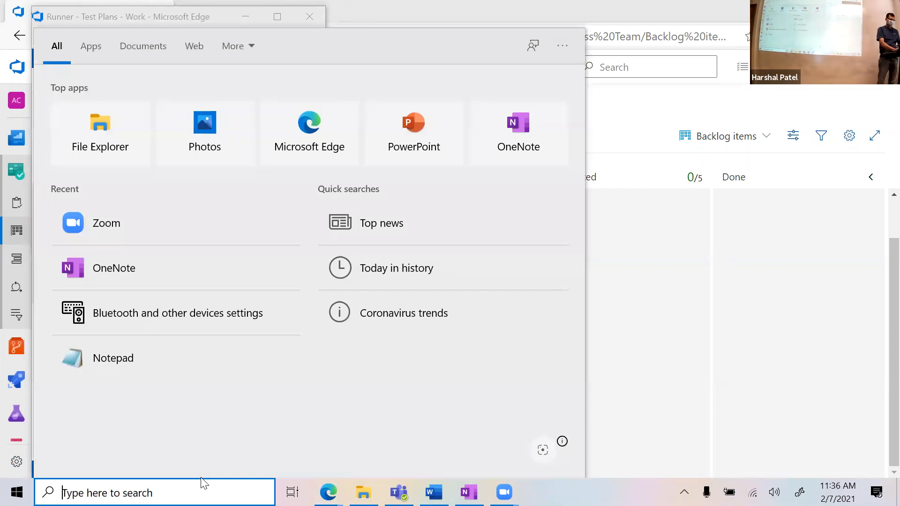
# Step: Launch Chrome and browse to arfloan.azurewebsites.net
pyautogui.write('chrome')
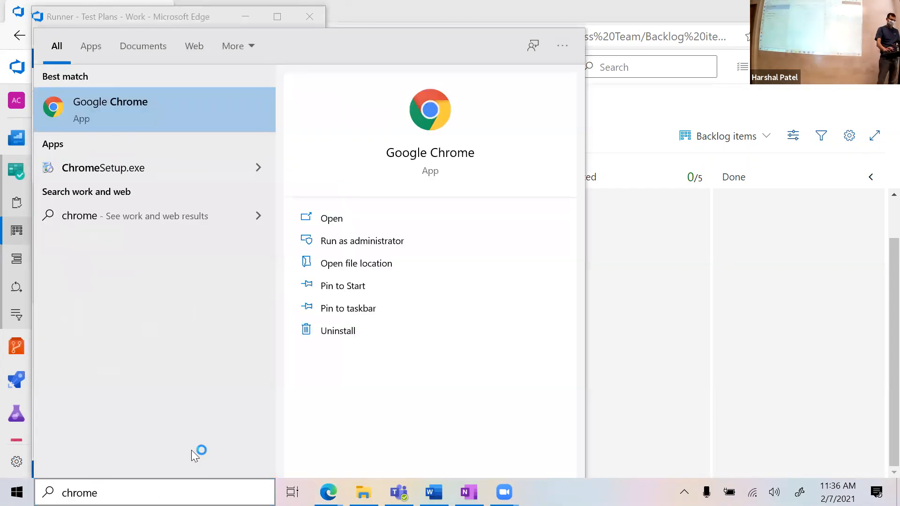
pyautogui.press('Return')
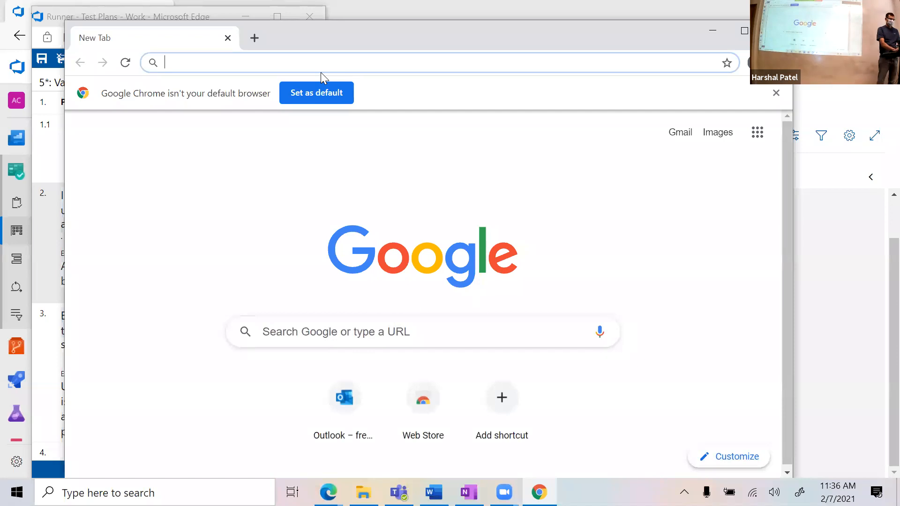
pyautogui.write('arfloan.azurew')
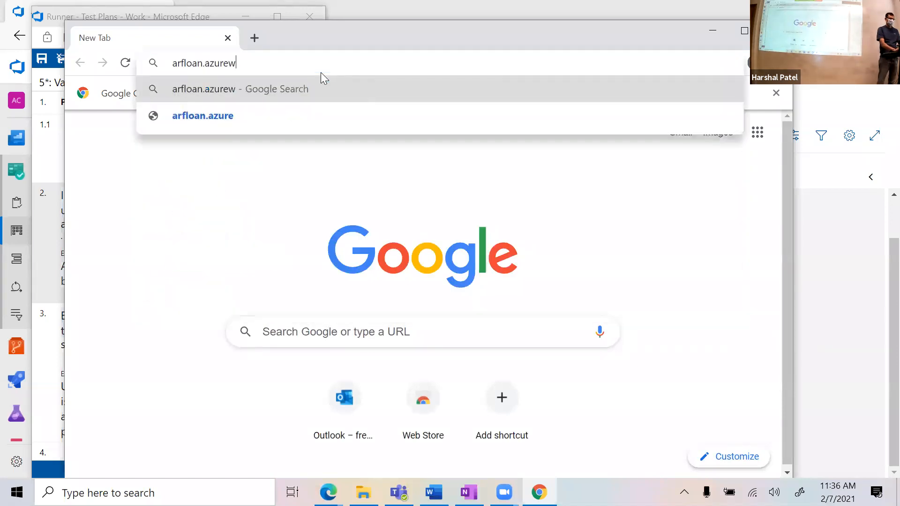
pyautogui.write('ebsites.net')
pyautogui.press('Return')
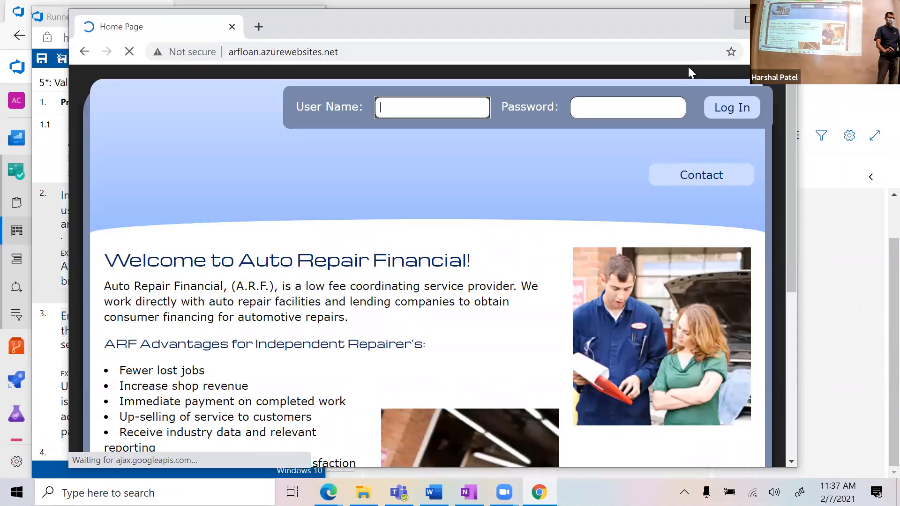
# Step: Maximize Chrome and mark step 2 passed in the test Runner
pyautogui.click(748, 19)
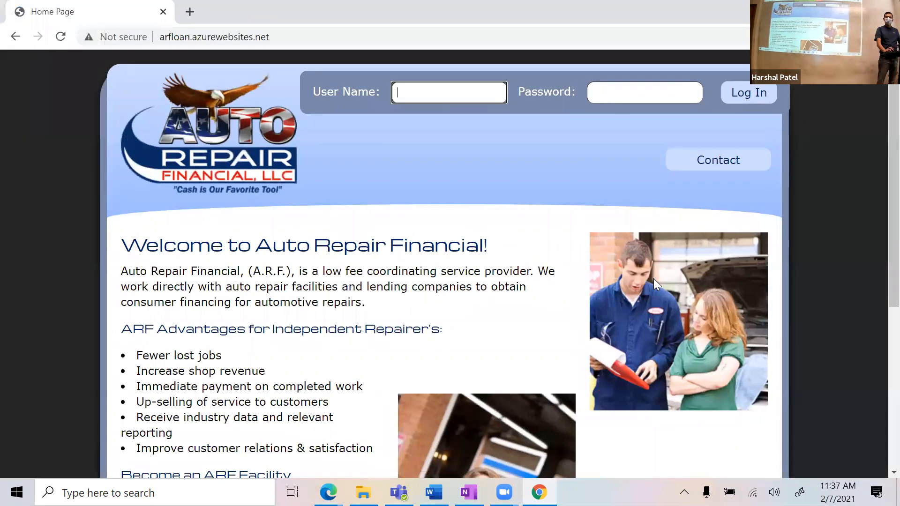
pyautogui.hotkey('alt', 'Tab')
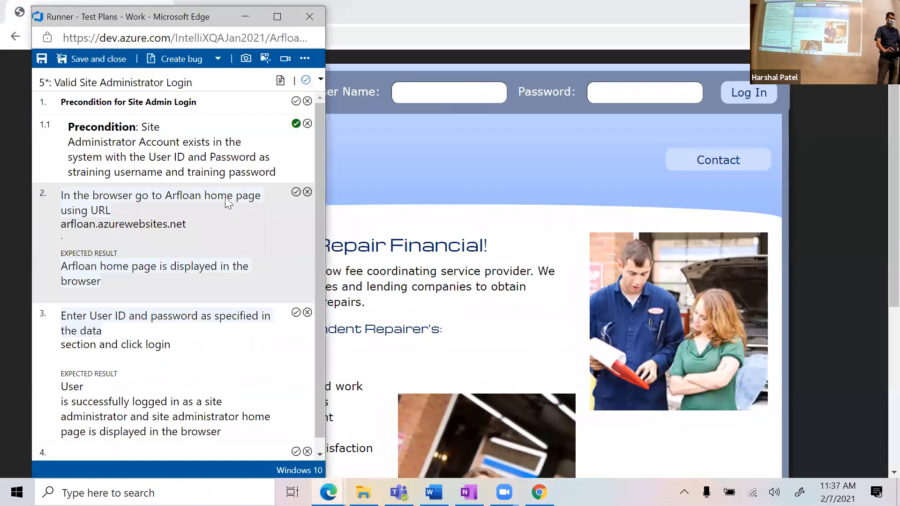
pyautogui.click(296, 192)
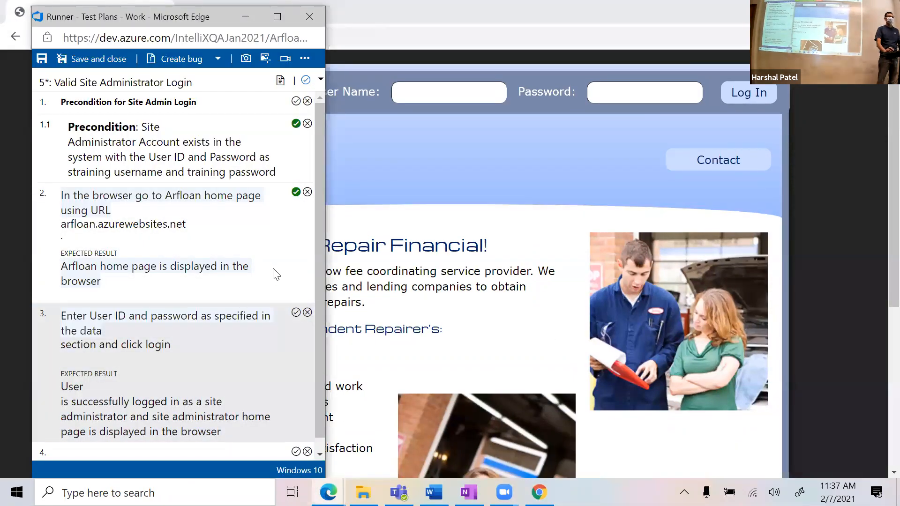
pyautogui.scroll(-1, 249, 319)
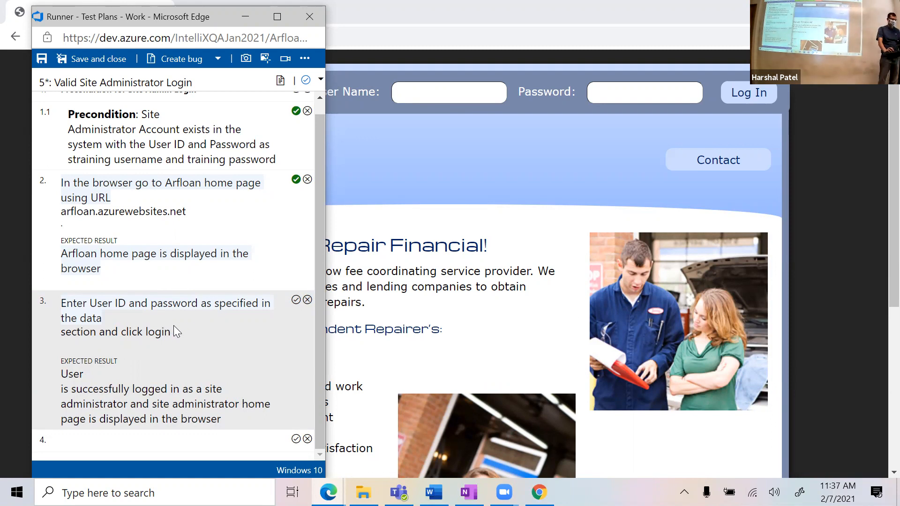
# Step: Log in to the Arfloan site with the test credentials, decline saving the password, and pass step 3
pyautogui.click(455, 91)
pyautogui.write('straining')
pyautogui.press('Tab')
pyautogui.write('training')
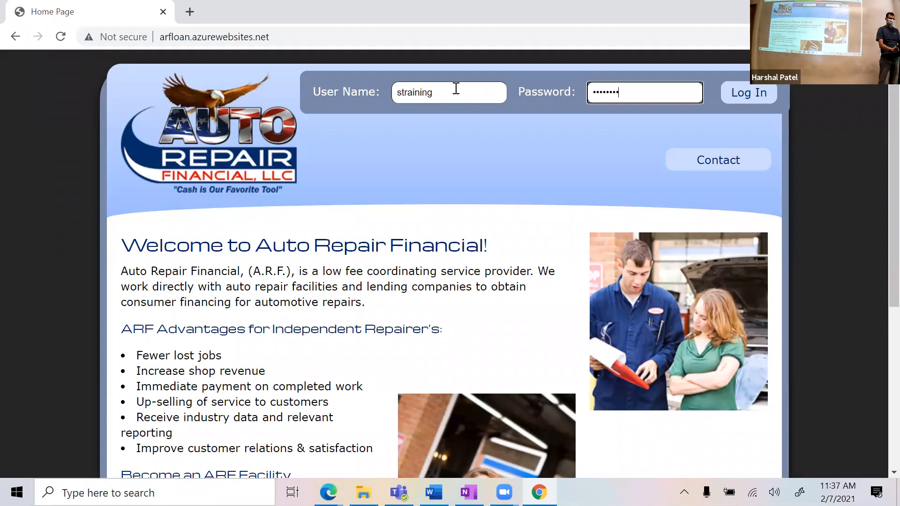
pyautogui.click(731, 96)
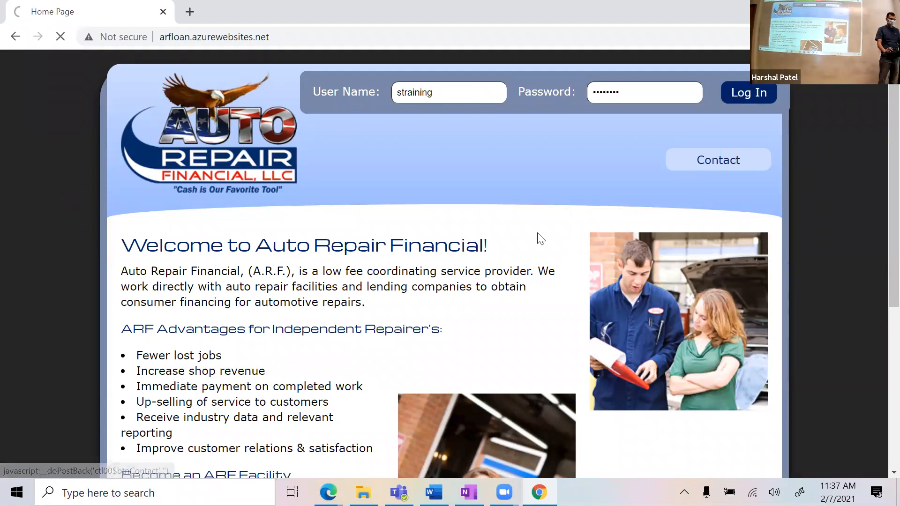
pyautogui.hotkey('alt', 'Tab')
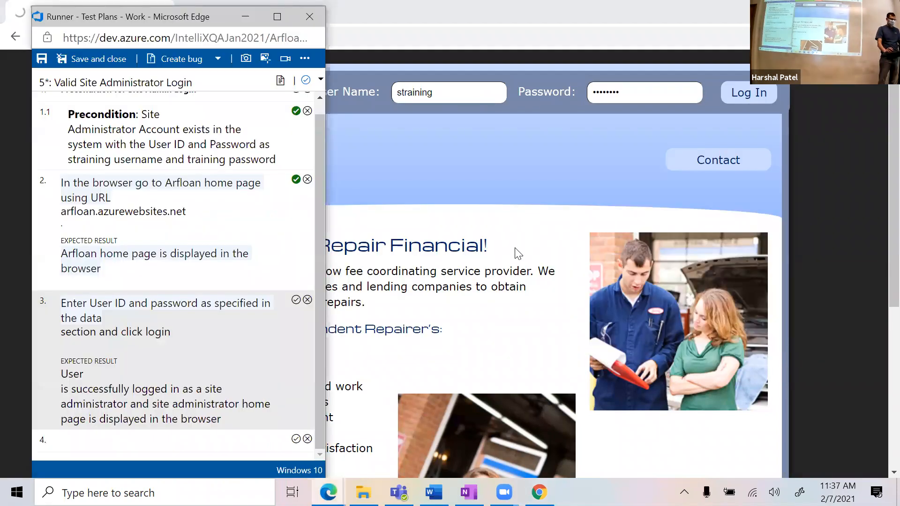
pyautogui.click(533, 175)
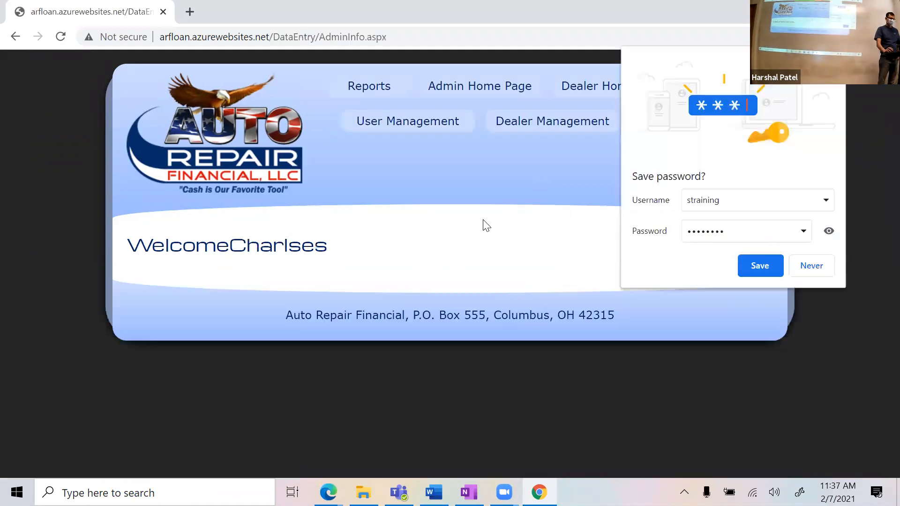
pyautogui.click(813, 268)
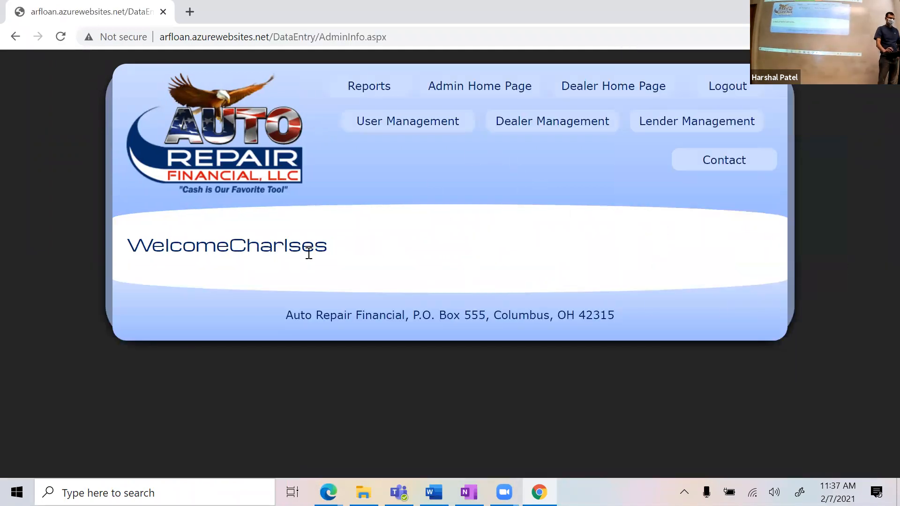
pyautogui.hotkey('alt', 'Tab')
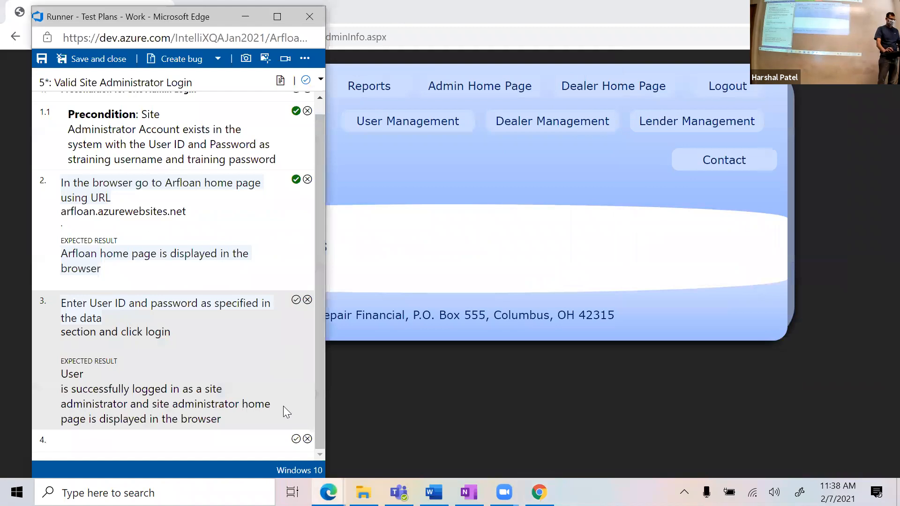
pyautogui.click(295, 301)
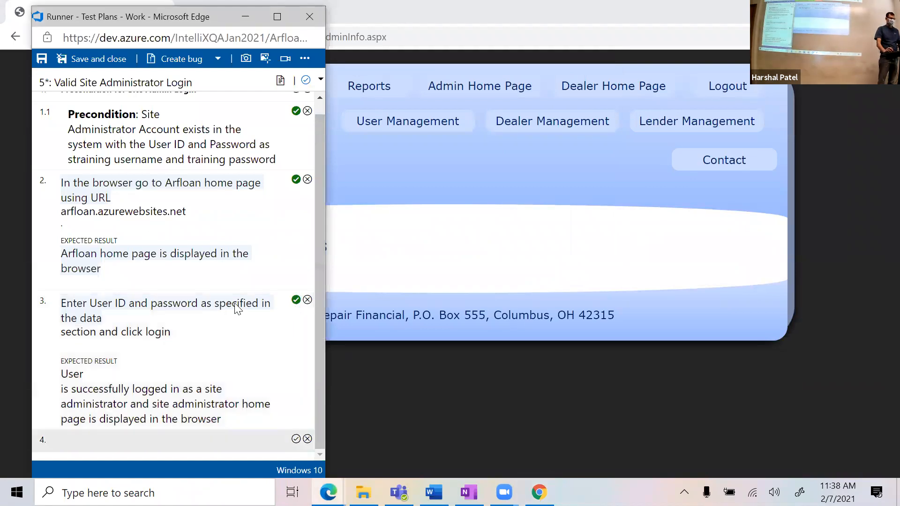
pyautogui.scroll(1, 237, 291)
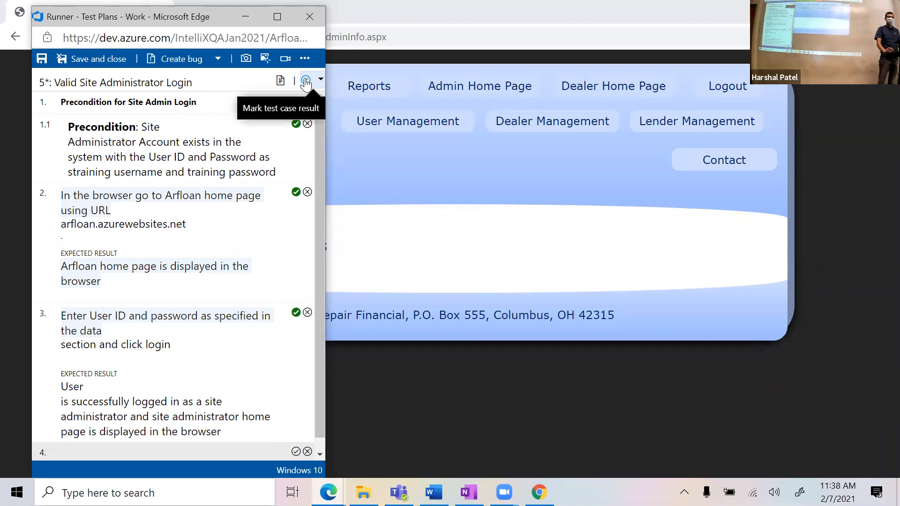
# Step: Mark Valid Site Administrator Login as Pass, close the runner, and reload the team board in Edge
pyautogui.click(321, 79)
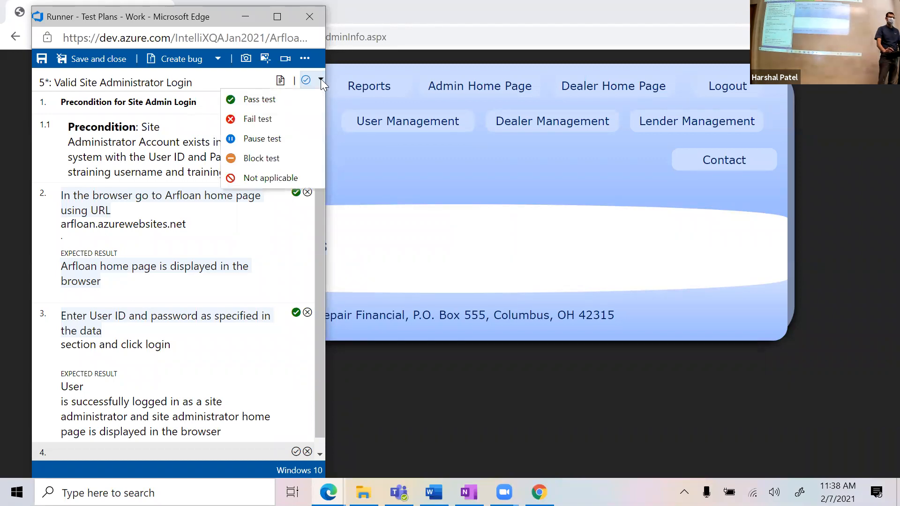
pyautogui.click(275, 104)
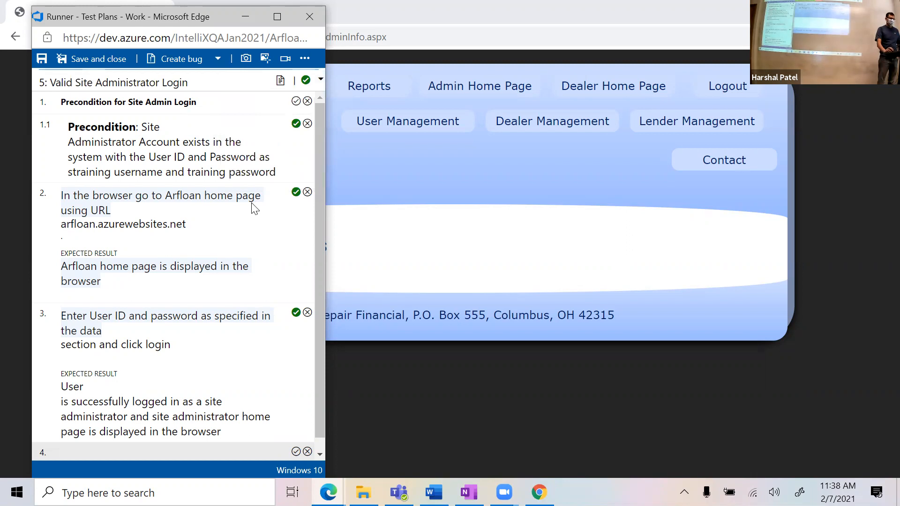
pyautogui.click(310, 17)
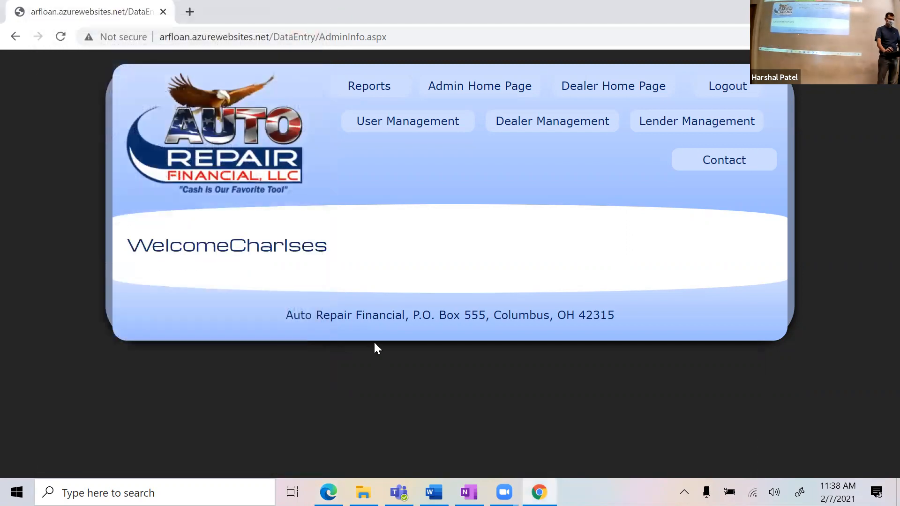
pyautogui.hotkey('alt', 'Tab')
pyautogui.click(82, 37)
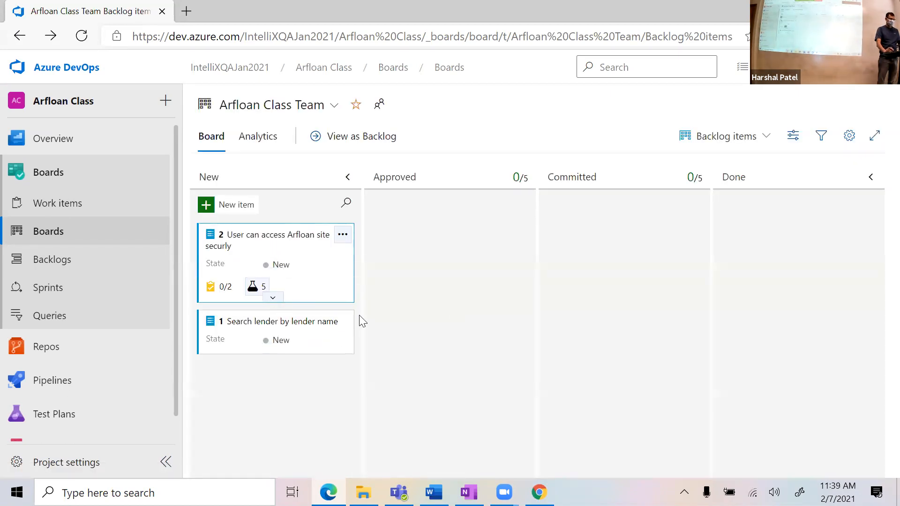
# Step: Choose Run test for Valid Site Administrator Login from the user story card's test list
pyautogui.scroll(-1, 427, 344)
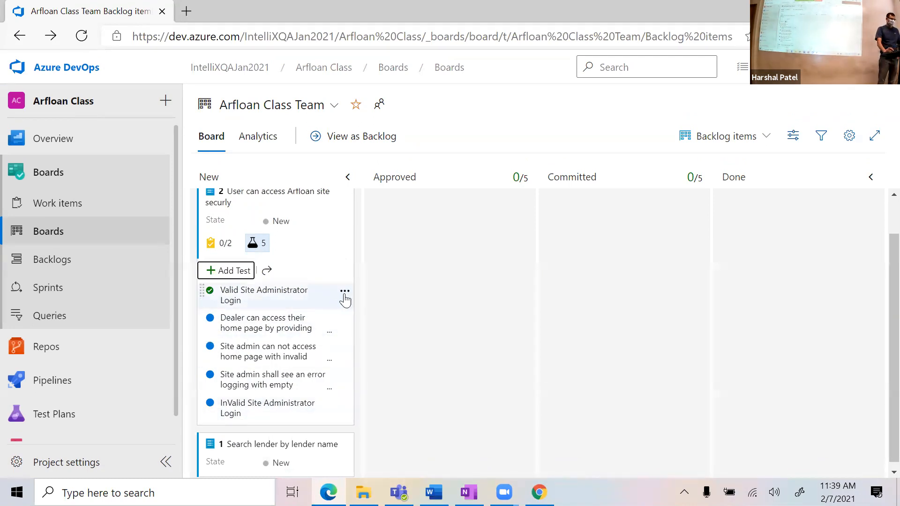
pyautogui.click(345, 298)
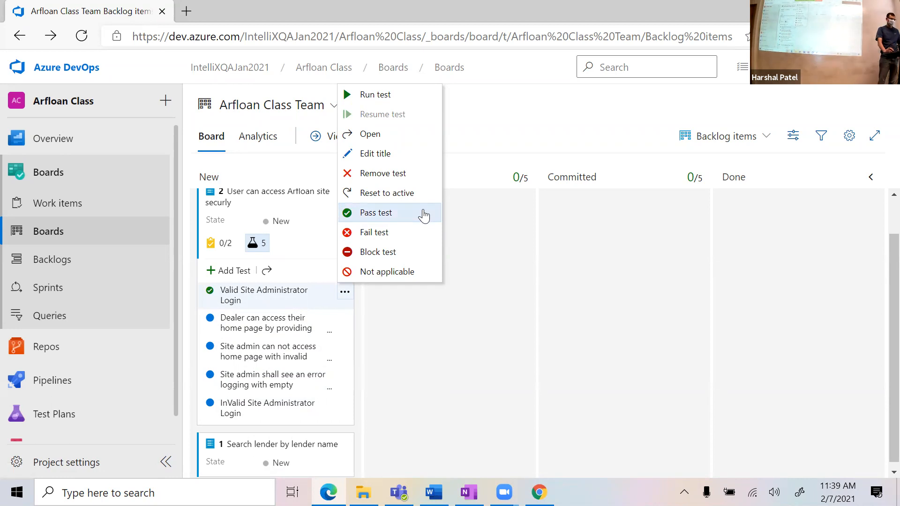
pyautogui.click(406, 97)
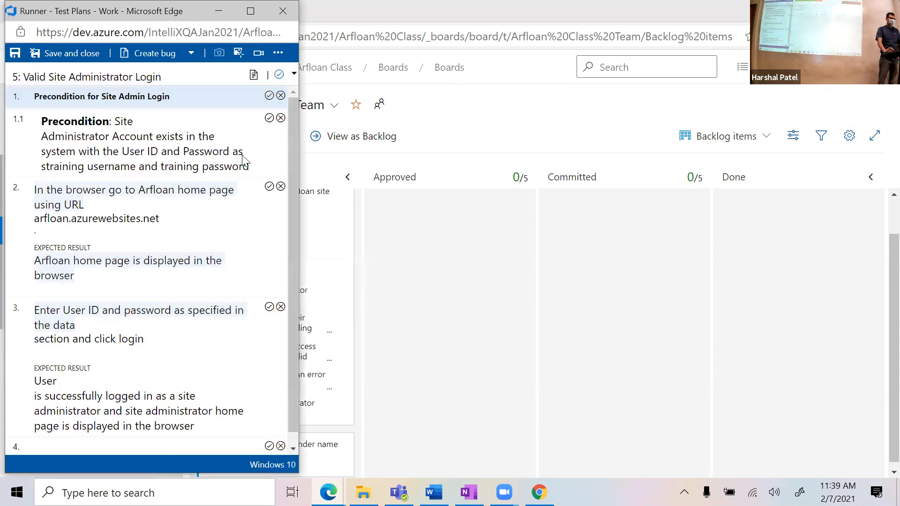
# Step: Pass the precondition and step 2, then fail step 3 noting Dealer Homepage appeared instead of Site Admin
pyautogui.click(268, 97)
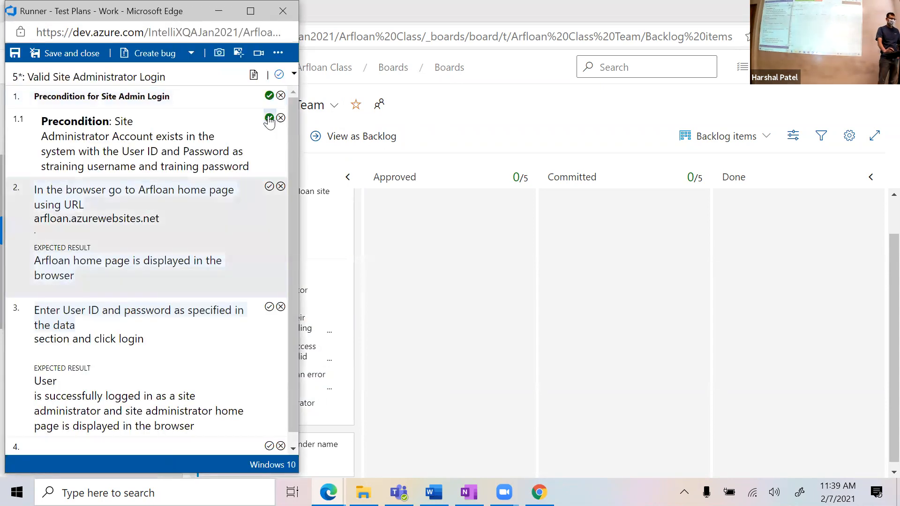
pyautogui.click(269, 187)
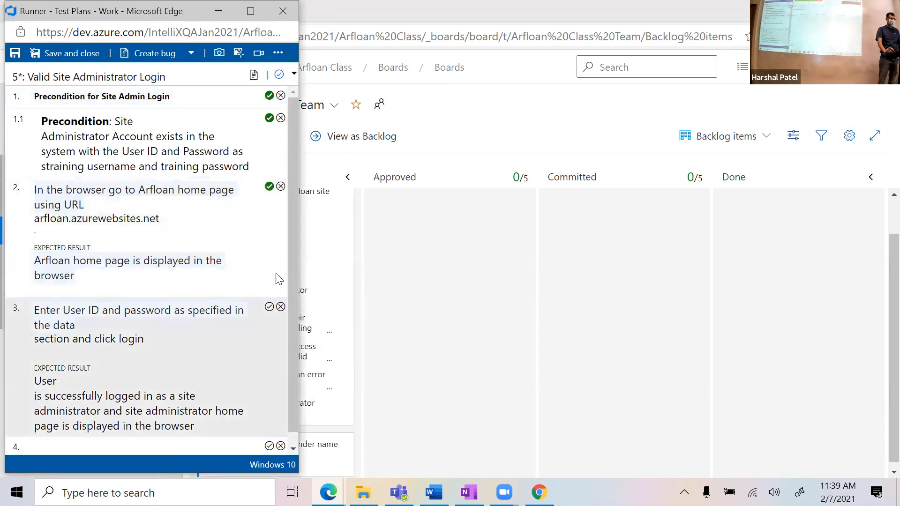
pyautogui.click(282, 308)
pyautogui.moveTo(293, 361); pyautogui.dragTo(300, 398)
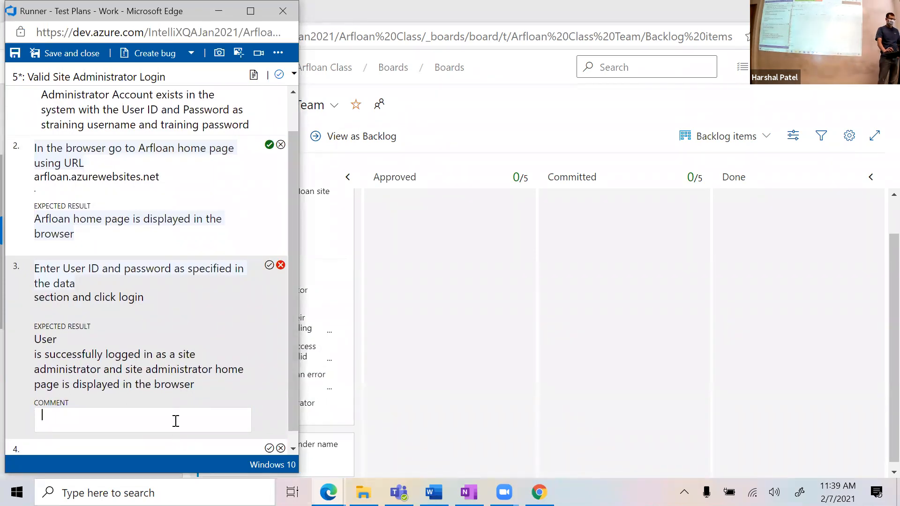
pyautogui.write('ins')
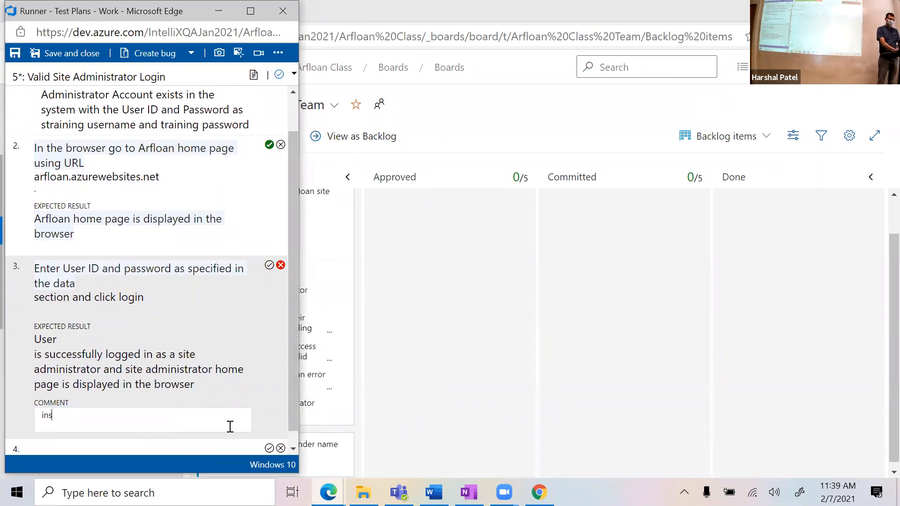
pyautogui.write('tead of SIate')
pyautogui.press('BackSpace')
pyautogui.press('BackSpace')
pyautogui.press('BackSpace')
pyautogui.press('BackSpace')
pyautogui.write('te Ad')
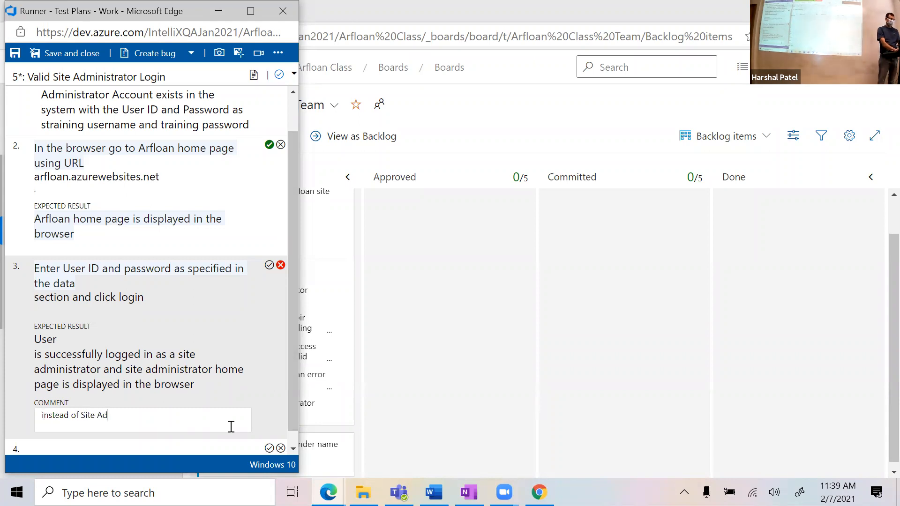
pyautogui.write('min home page, I ')
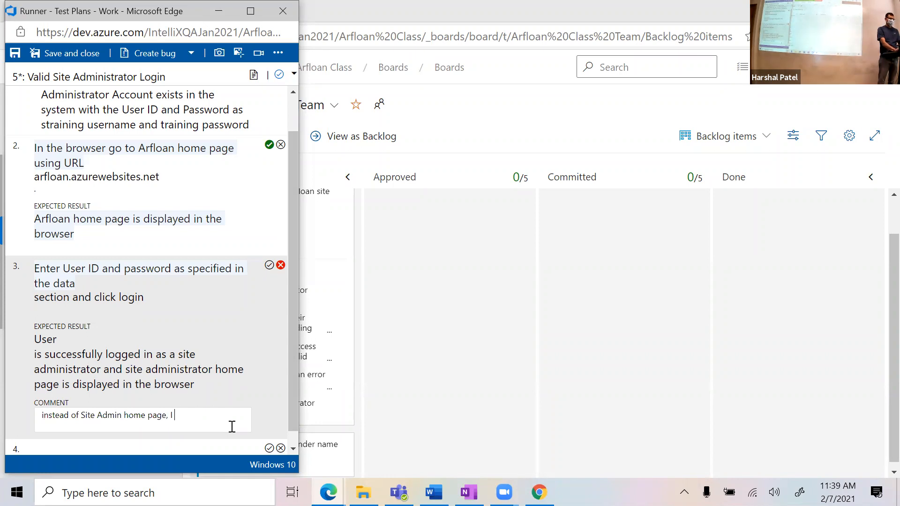
pyautogui.write('saw Dealer Homepage')
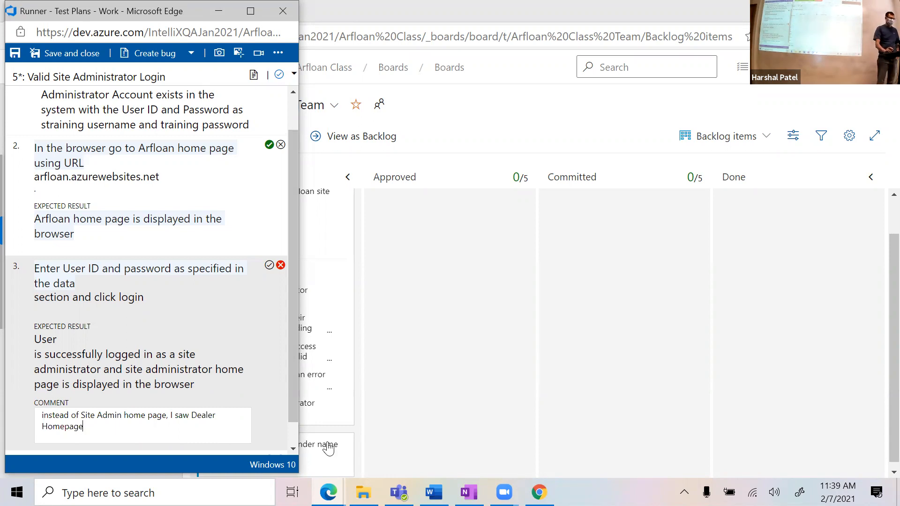
# Step: Reword the step 3 comment to end 'Dealer Homepage is displayed.'
pyautogui.doubleClick(182, 419)
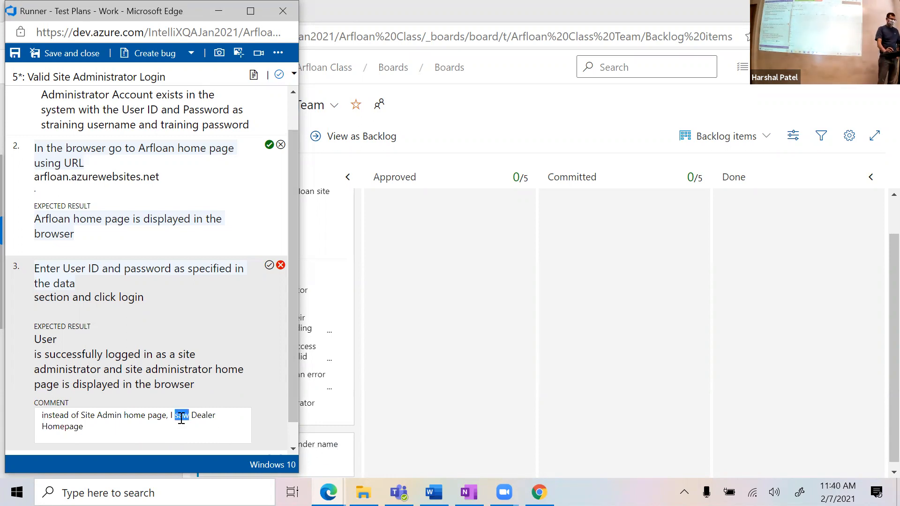
pyautogui.moveTo(172, 415); pyautogui.dragTo(193, 415)
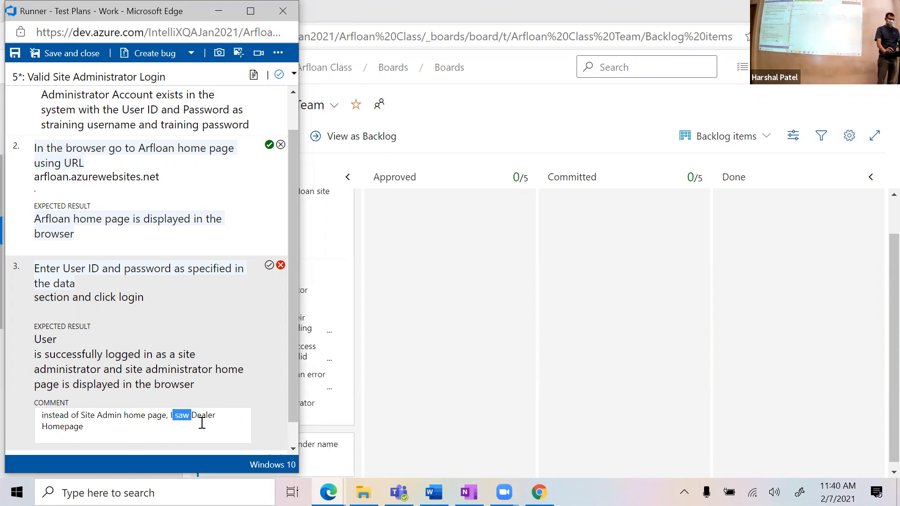
pyautogui.press('BackSpace')
pyautogui.click(242, 415)
pyautogui.write('is displayed.')
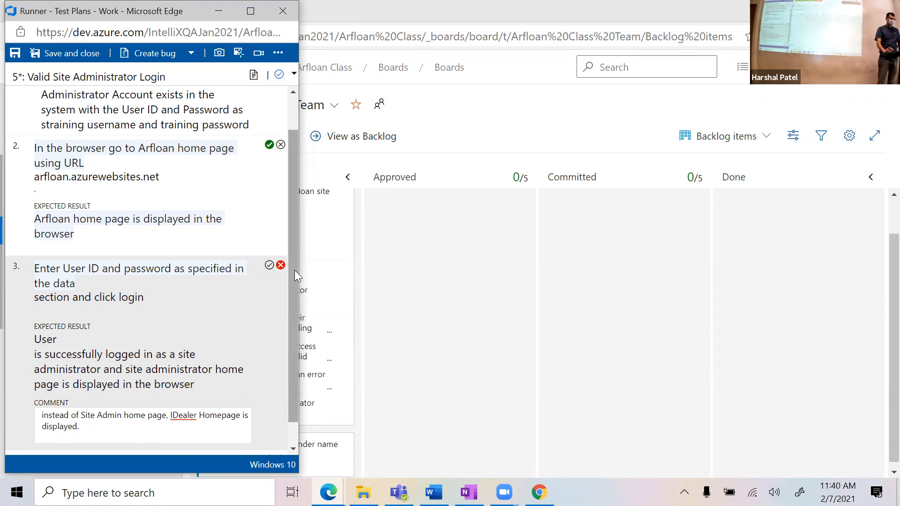
pyautogui.scroll(-1, 294, 270)
pyautogui.click(175, 389)
pyautogui.press('BackSpace')
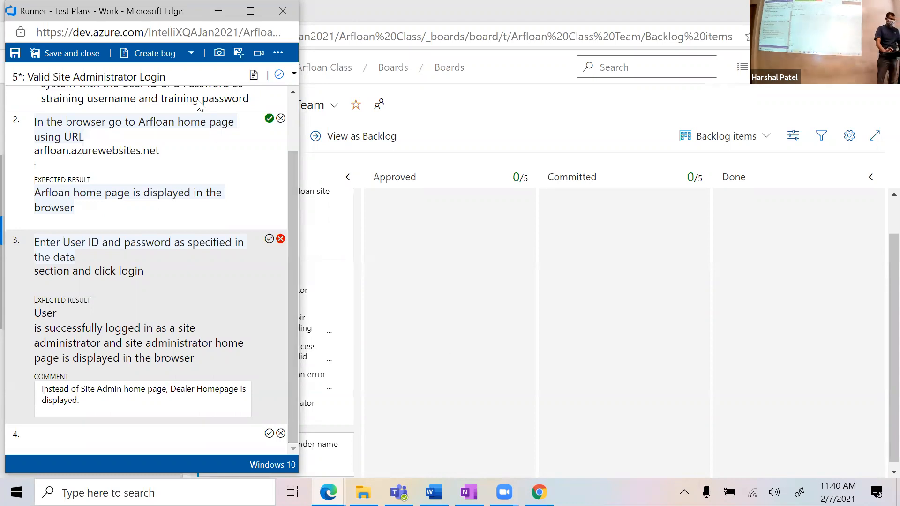
# Step: Check the Auto Repair site in Chrome, then bring the test runner back to the front
pyautogui.click(539, 492)
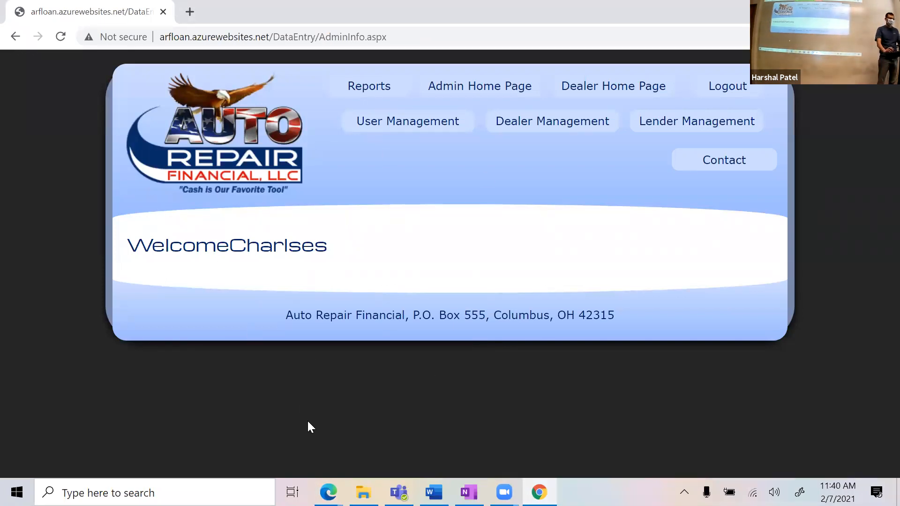
pyautogui.hotkey('alt', 'Tab')
pyautogui.scroll(3, 291, 337)
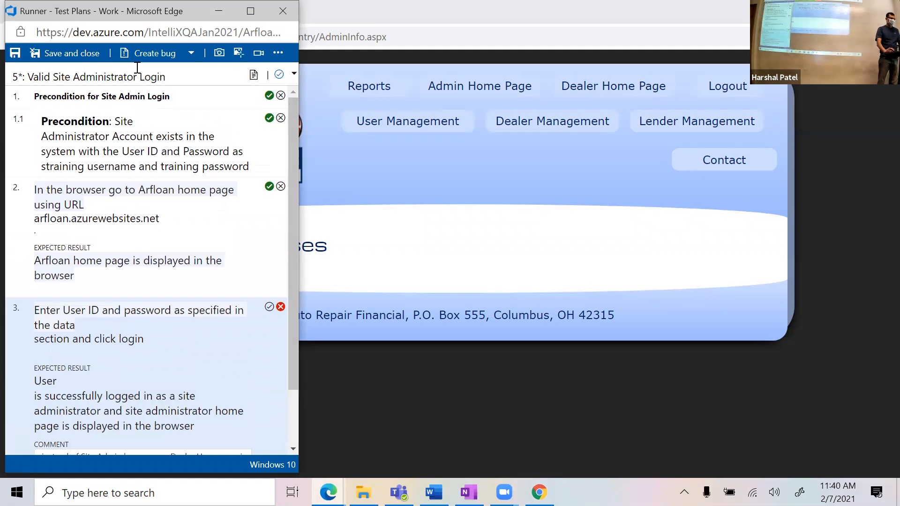
pyautogui.moveTo(151, 11); pyautogui.dragTo(154, 17)
pyautogui.scroll(-1, 197, 340)
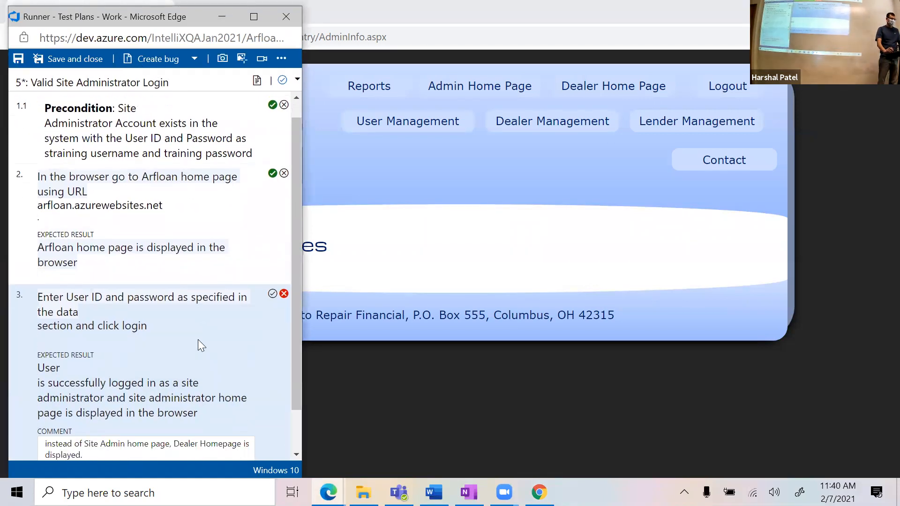
pyautogui.scroll(-2, 198, 339)
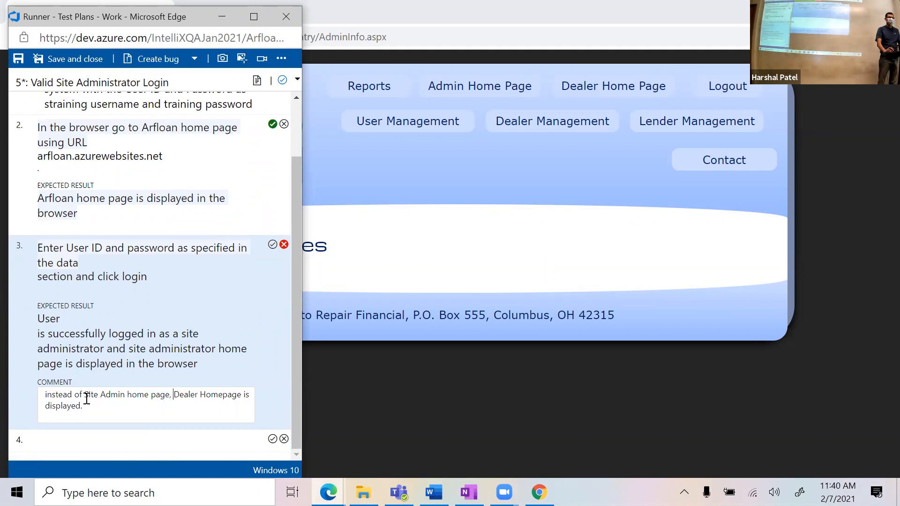
# Step: Create a bug from the failed run and scroll through its prefilled repro steps
pyautogui.click(156, 66)
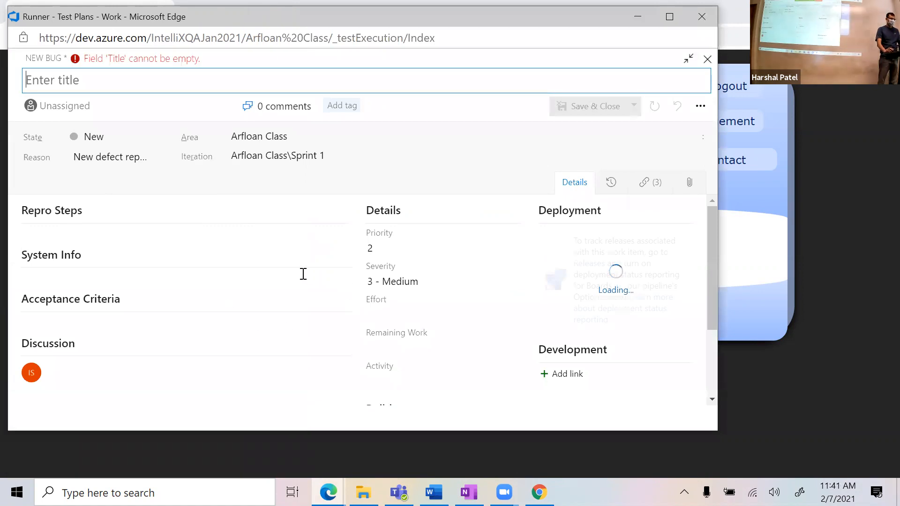
pyautogui.scroll(-3, 343, 360)
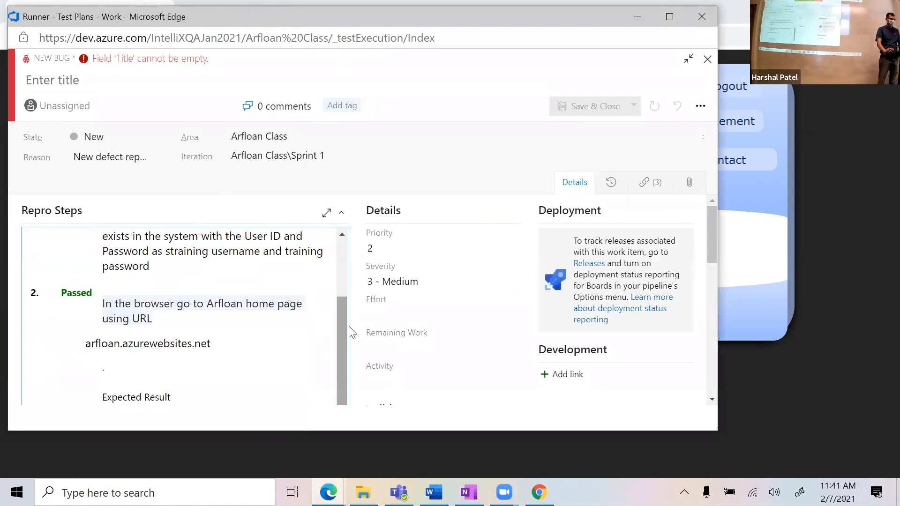
pyautogui.scroll(-2, 356, 330)
pyautogui.scroll(-3, 340, 262)
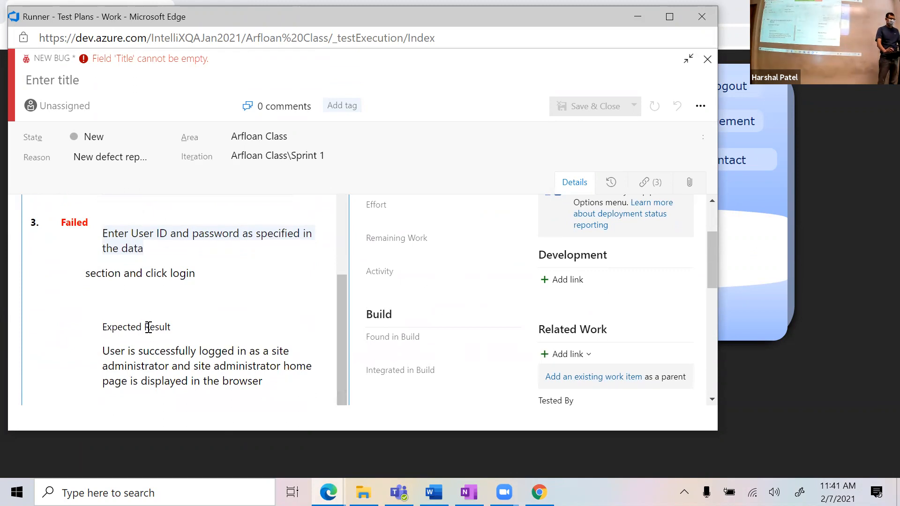
pyautogui.scroll(-2, 148, 328)
pyautogui.scroll(-1, 129, 336)
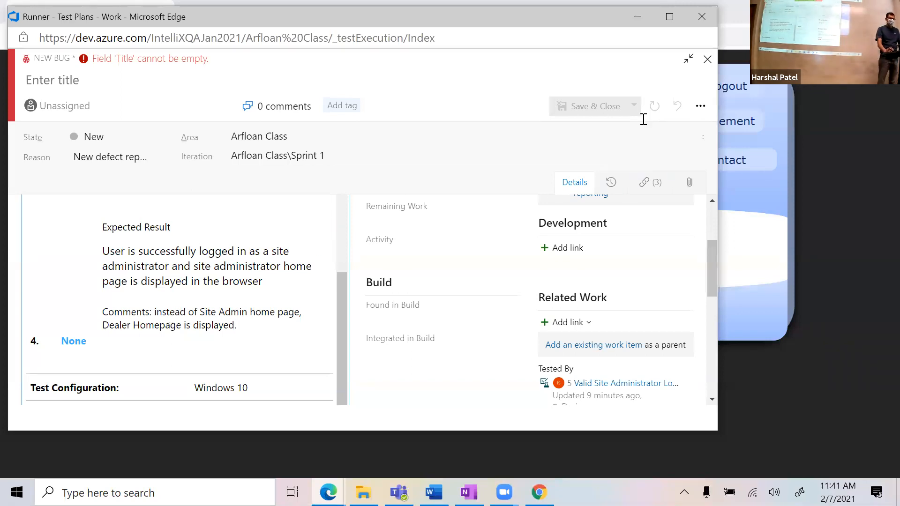
pyautogui.moveTo(609, 17); pyautogui.dragTo(663, 38)
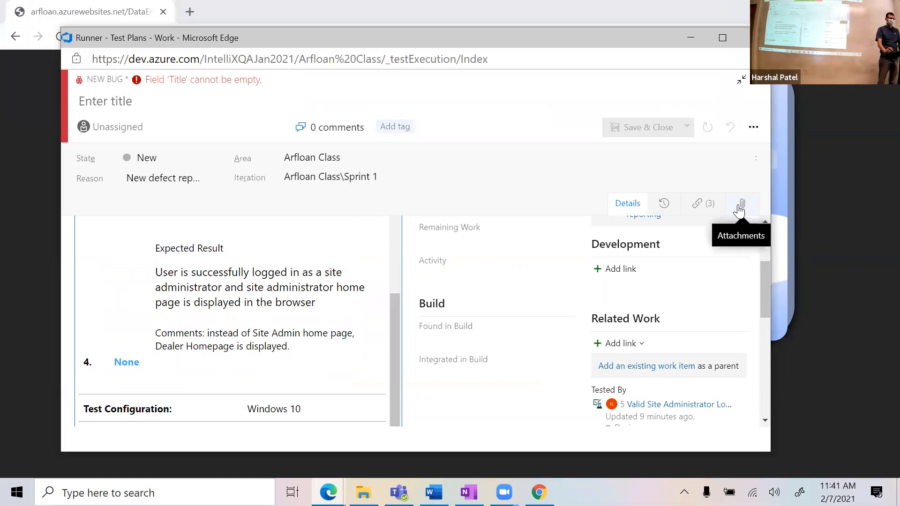
# Step: Finish reviewing the bug form and return to the AdminInfo.aspx page in Chrome
pyautogui.scroll(3, 398, 265)
pyautogui.scroll(1, 397, 265)
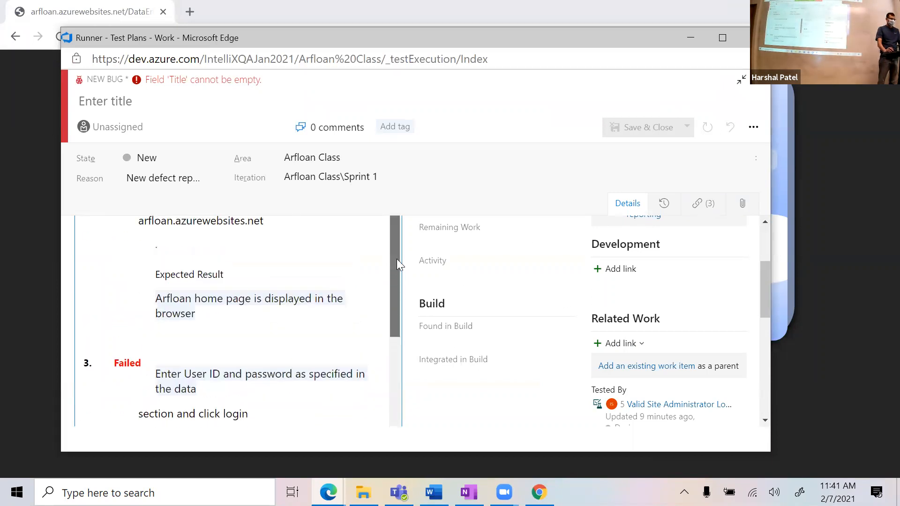
pyautogui.scroll(-5, 397, 265)
pyautogui.moveTo(767, 304); pyautogui.dragTo(767, 259)
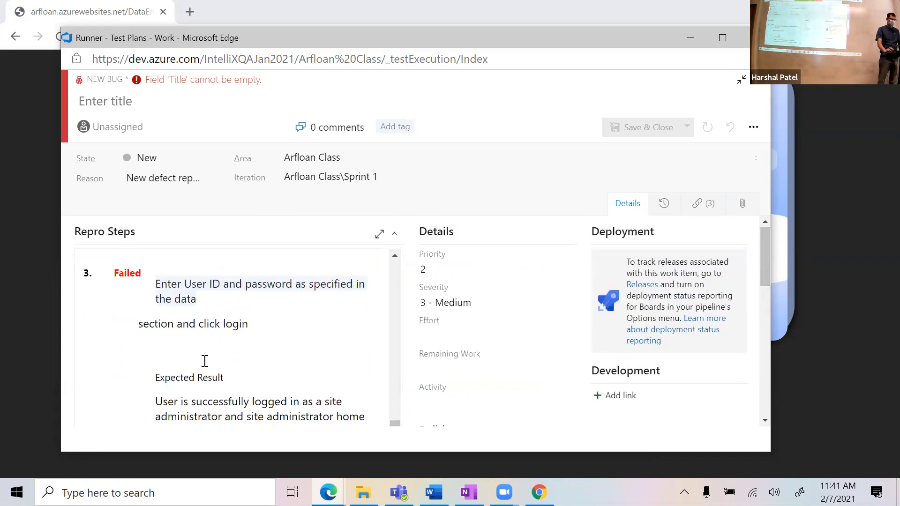
pyautogui.scroll(-3, 349, 332)
pyautogui.hotkey('alt', 'Tab')
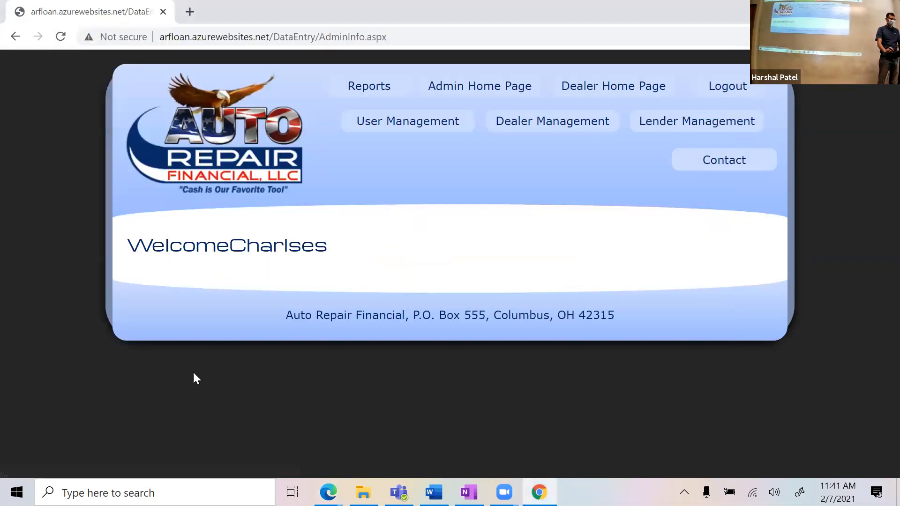
# Step: Launch Snipping Tool via 'snipp', snip the admin page, and circle the welcome greeting in blue
pyautogui.click(165, 483)
pyautogui.write('snipp')
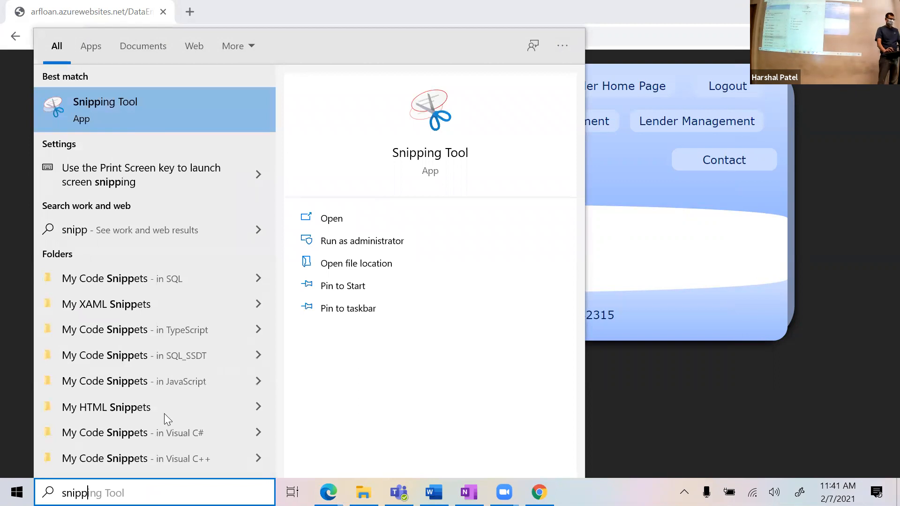
pyautogui.click(127, 119)
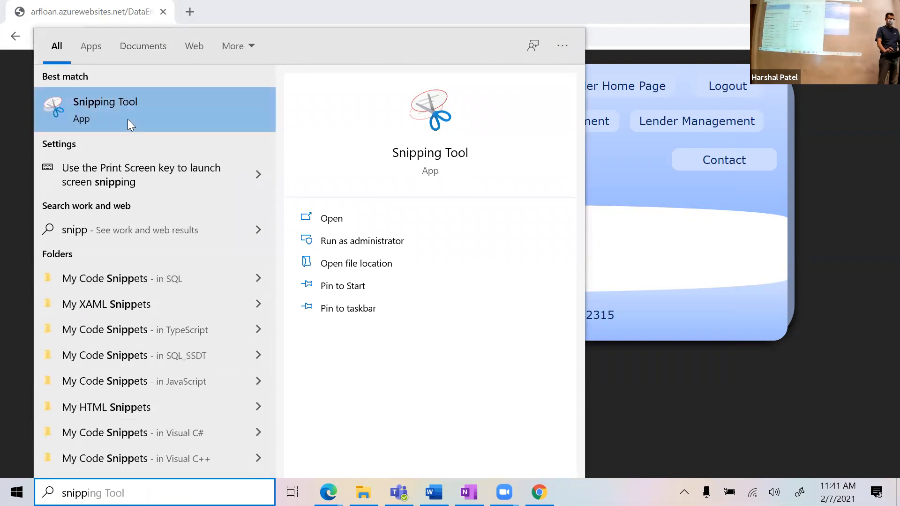
pyautogui.click(173, 108)
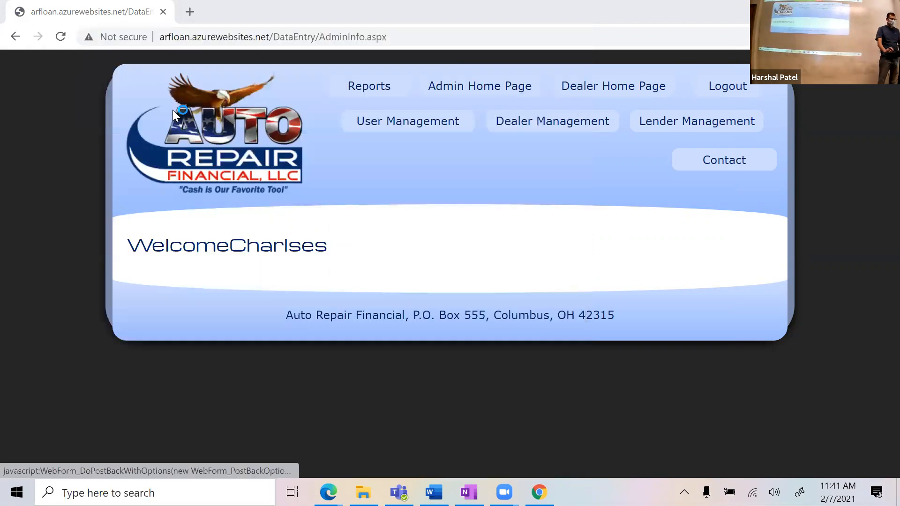
pyautogui.click(407, 167)
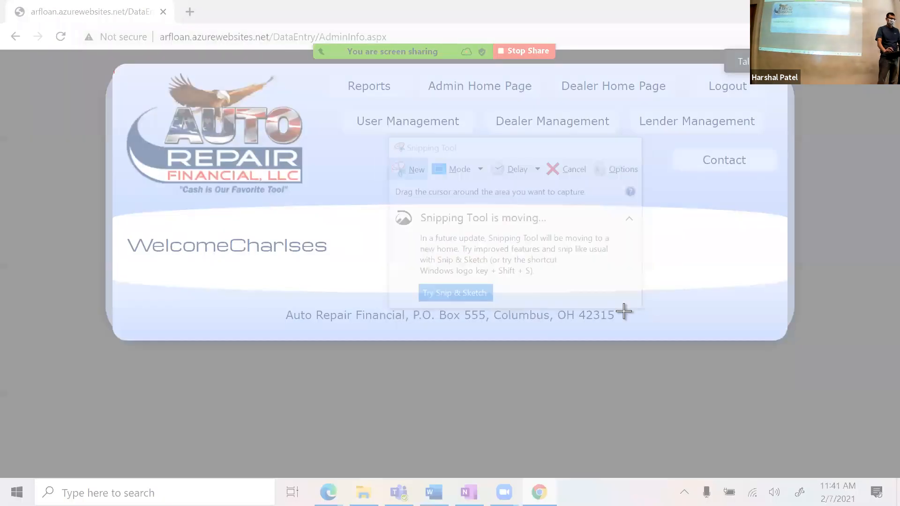
pyautogui.moveTo(624, 311); pyautogui.dragTo(794, 344)
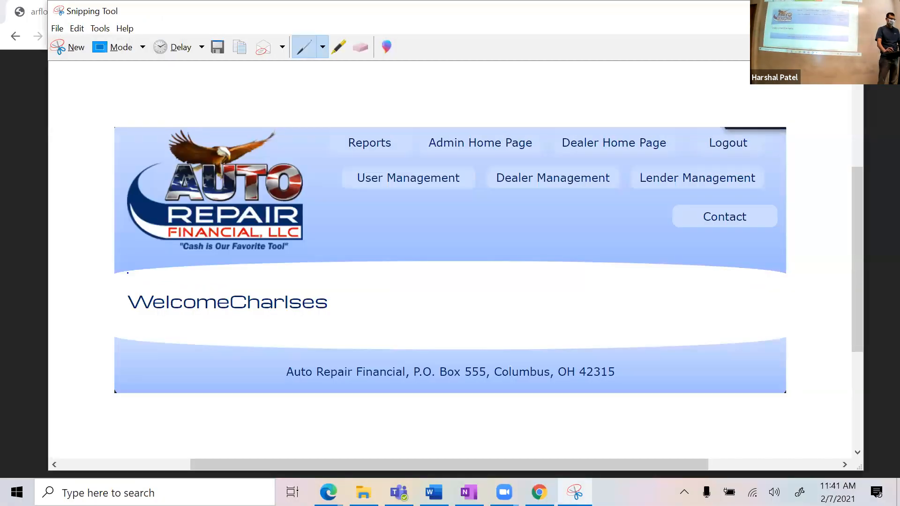
pyautogui.moveTo(127, 272)
pyautogui.mouseDown()
pyautogui.moveTo(169, 345)
pyautogui.moveTo(381, 274)
pyautogui.moveTo(111, 268)
pyautogui.mouseUp()
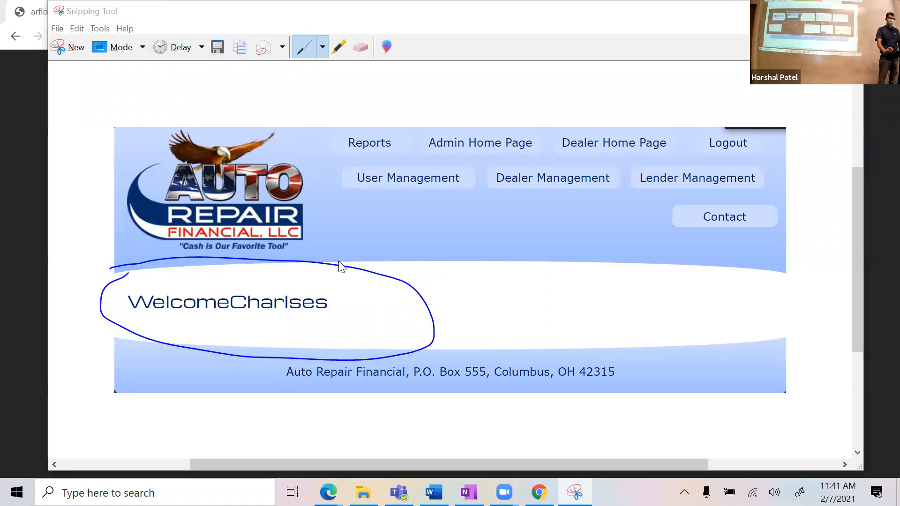
# Step: Paste the circled admin-page snip into Repro Steps below the Windows 10 test configuration
pyautogui.hotkey('alt', 'Tab')
pyautogui.hotkey('alt', 'Tab')
pyautogui.scroll(-1, 335, 345)
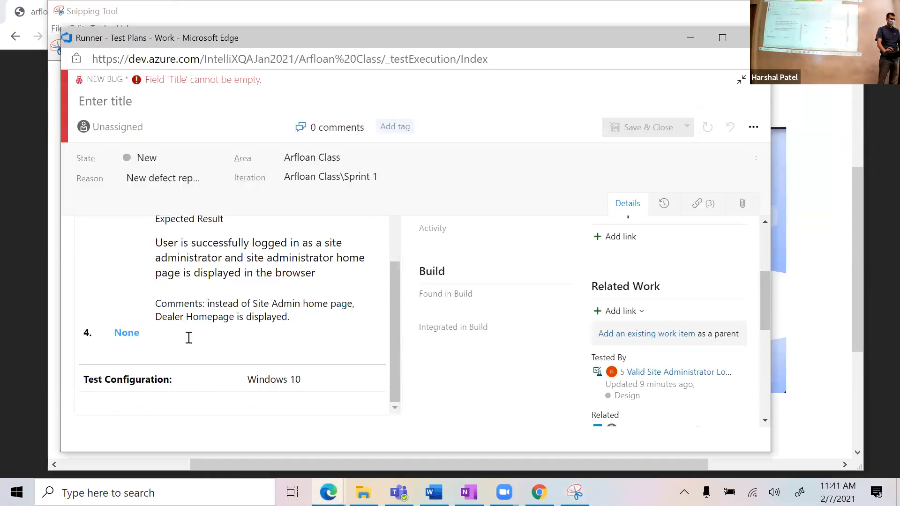
pyautogui.click(186, 347)
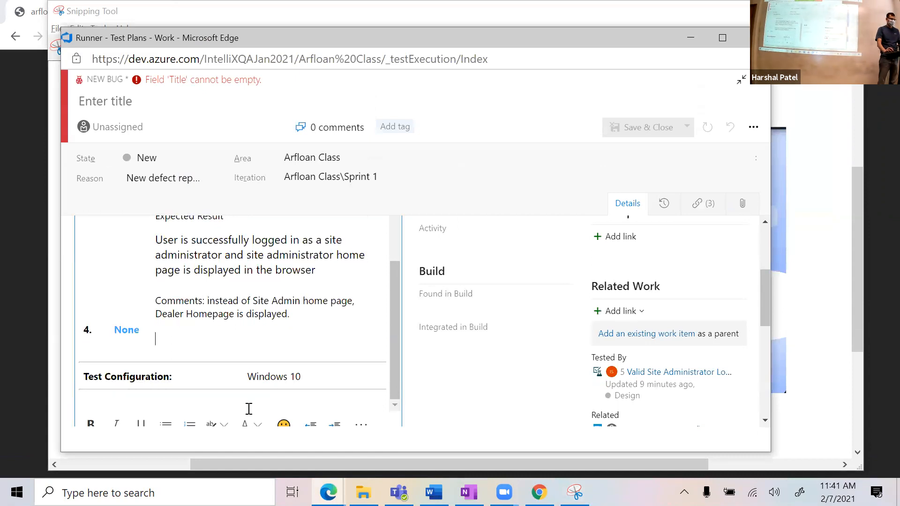
pyautogui.hotkey('ctrl', 'v')
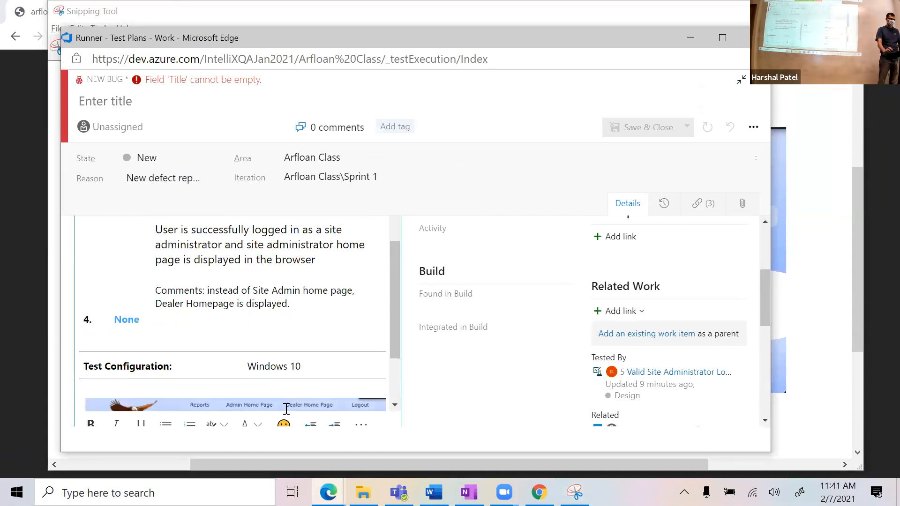
pyautogui.scroll(-3, 356, 303)
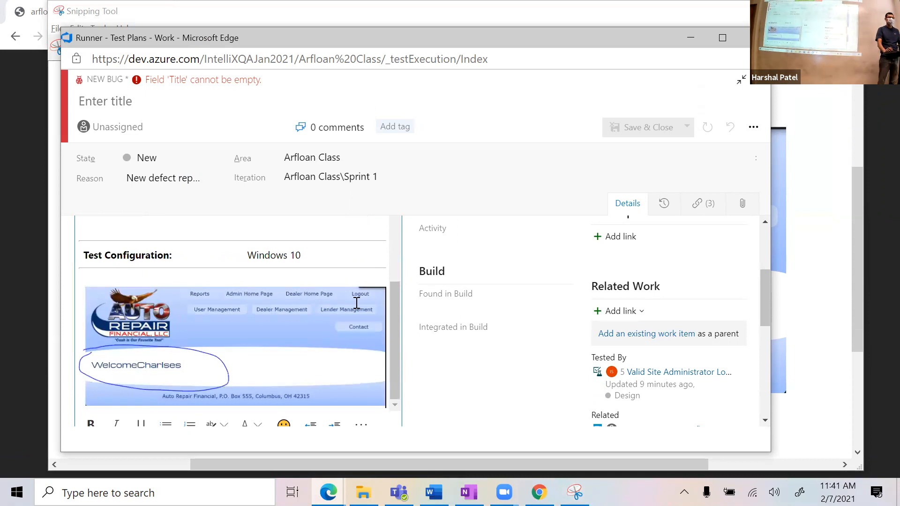
pyautogui.scroll(5, 361, 304)
pyautogui.scroll(3, 362, 304)
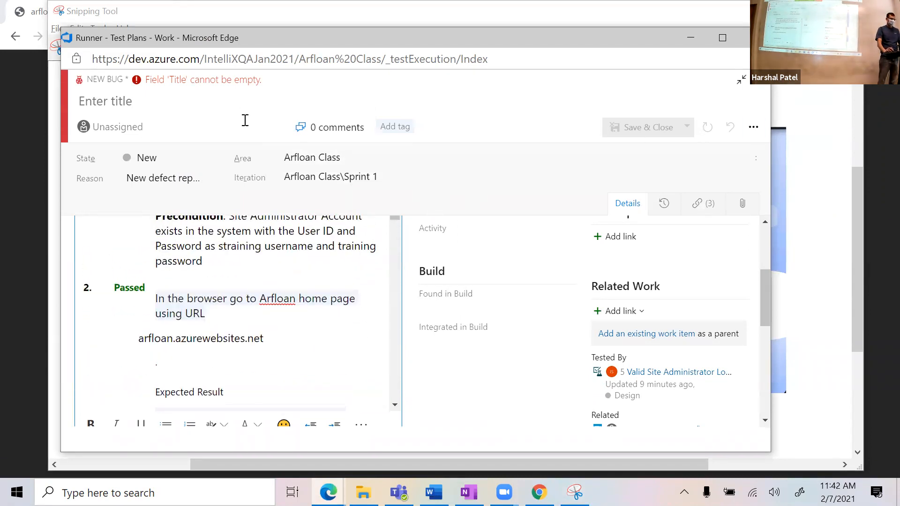
pyautogui.click(279, 100)
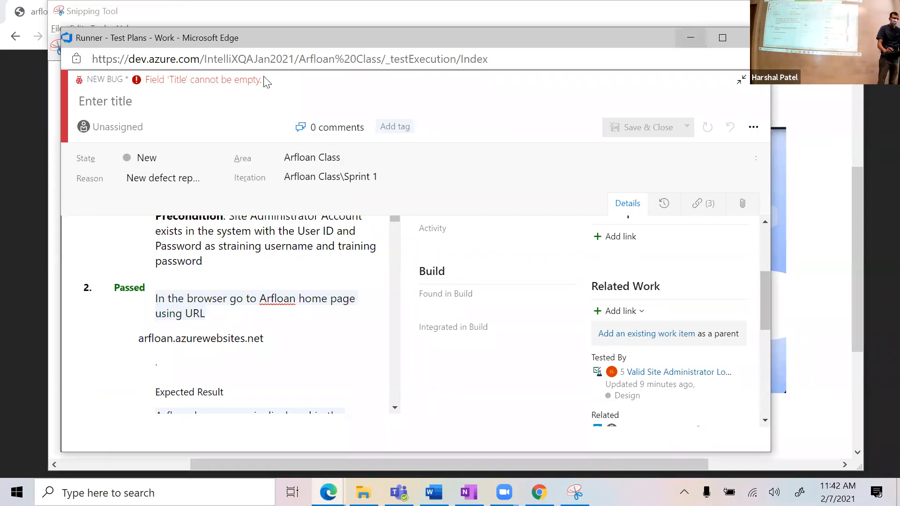
# Step: Maximize the bug form and enter the title 'Incorrect home page is displayed for Site admin'
pyautogui.click(722, 37)
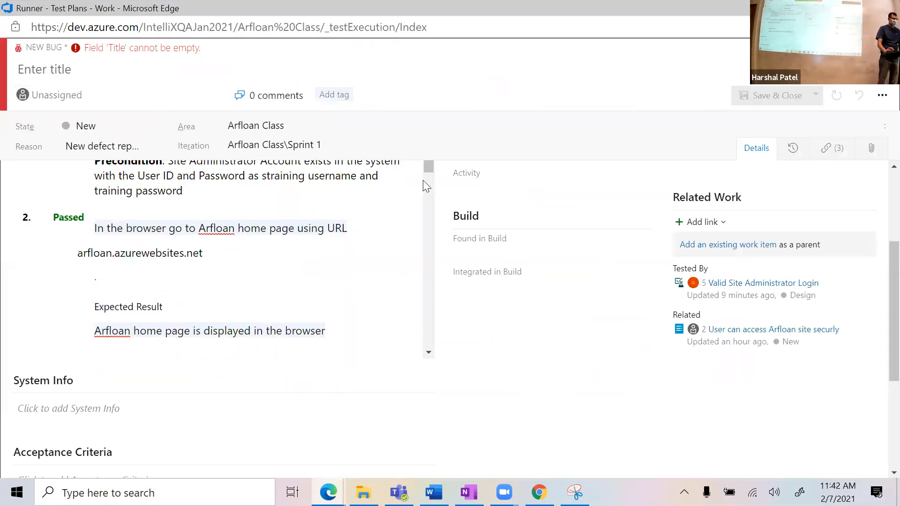
pyautogui.scroll(4, 877, 291)
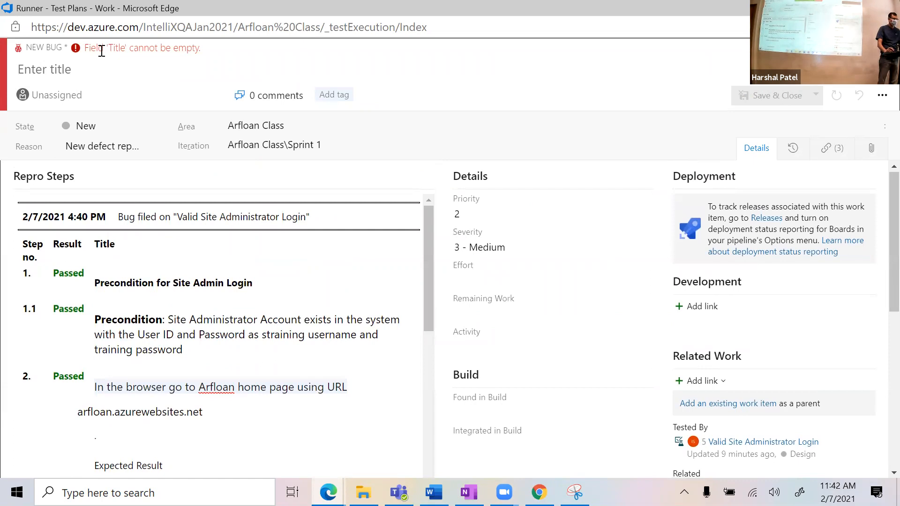
pyautogui.click(72, 75)
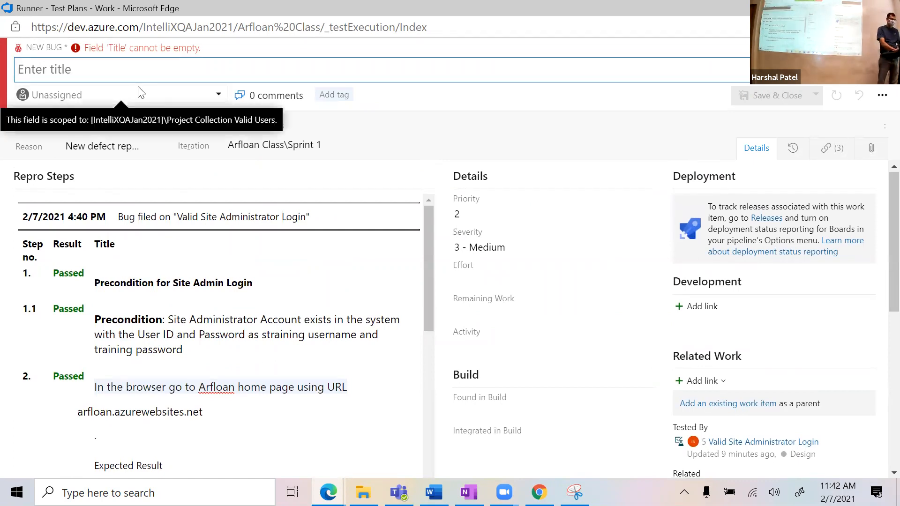
pyautogui.write('Incrorr')
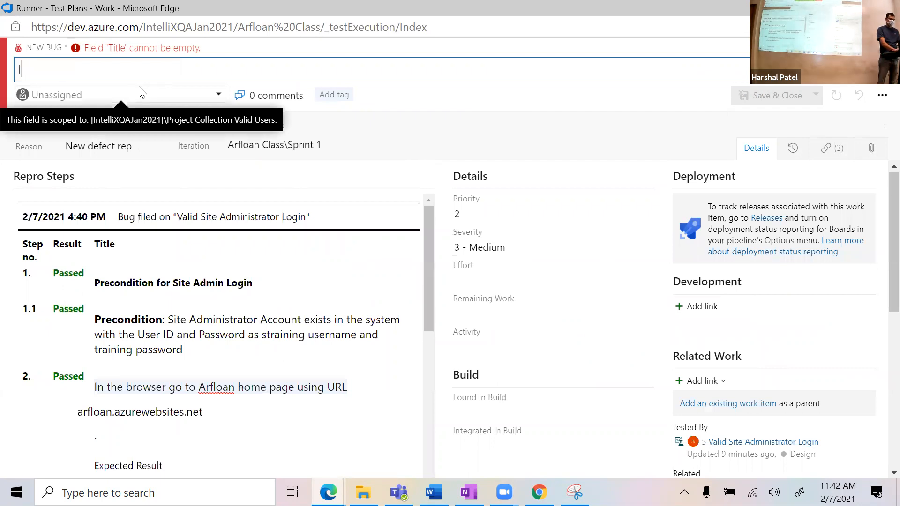
pyautogui.press('BackSpace')
pyautogui.write('orrect home page is displayed for ')
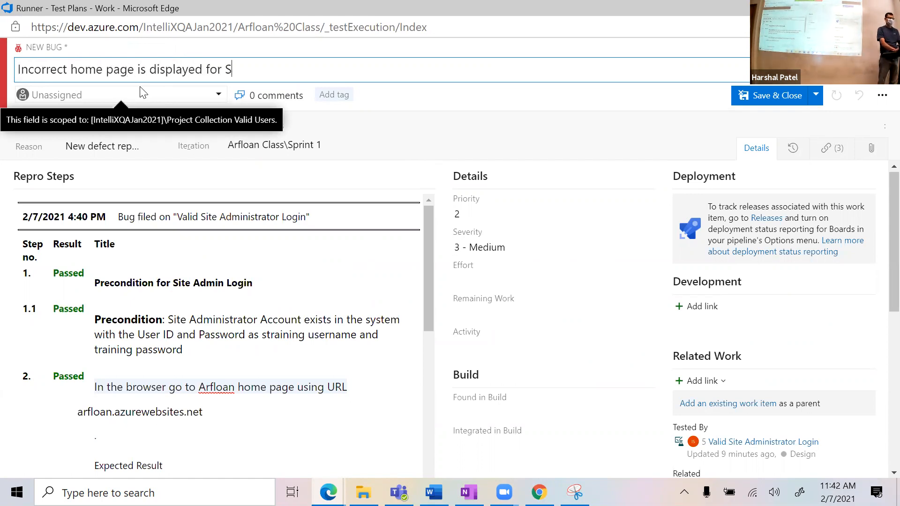
pyautogui.write('Siat')
pyautogui.press('BackSpace')
pyautogui.press('BackSpace')
pyautogui.write('te admin')
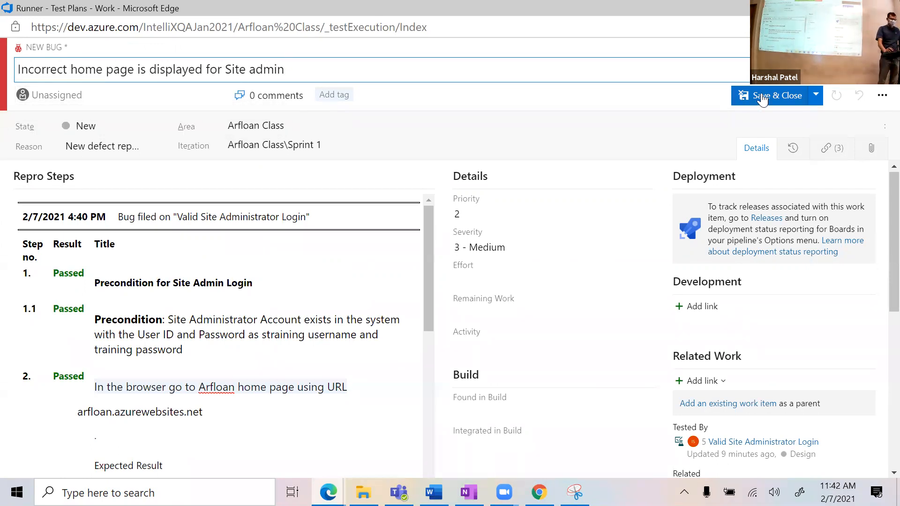
pyautogui.click(161, 126)
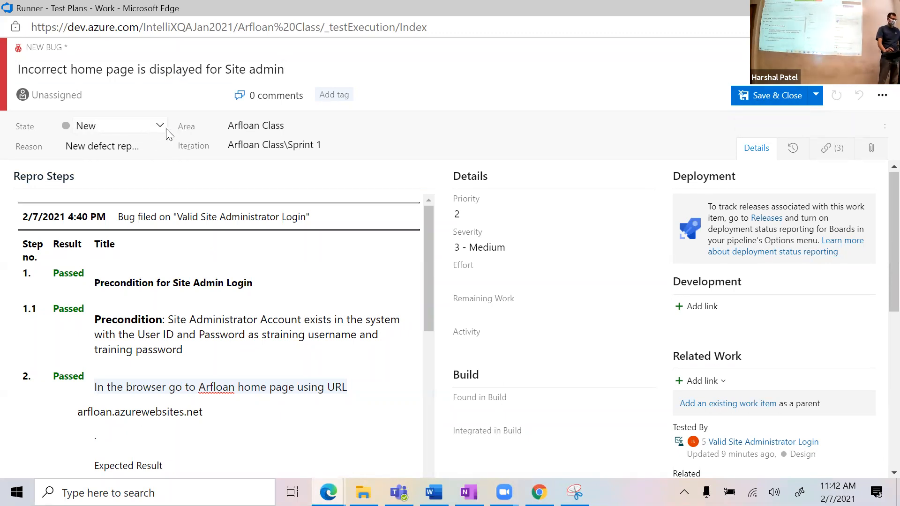
pyautogui.click(161, 127)
pyautogui.click(217, 187)
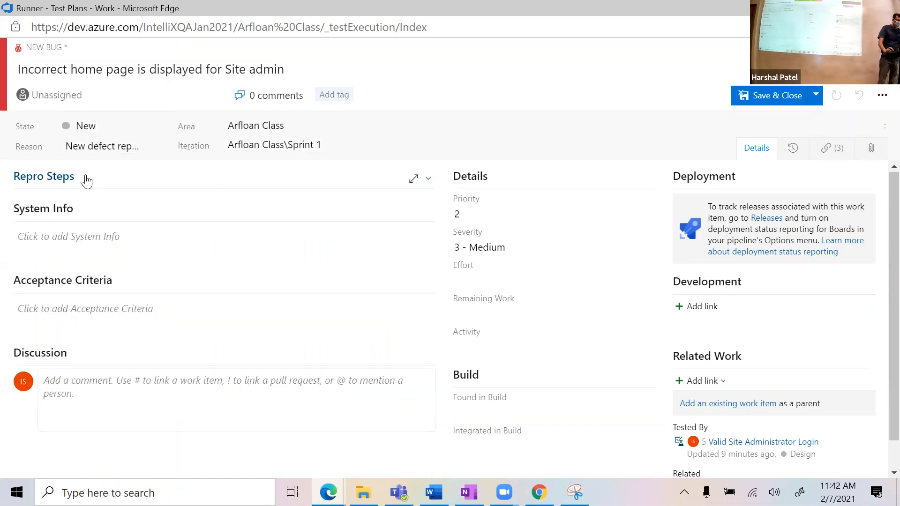
pyautogui.click(68, 180)
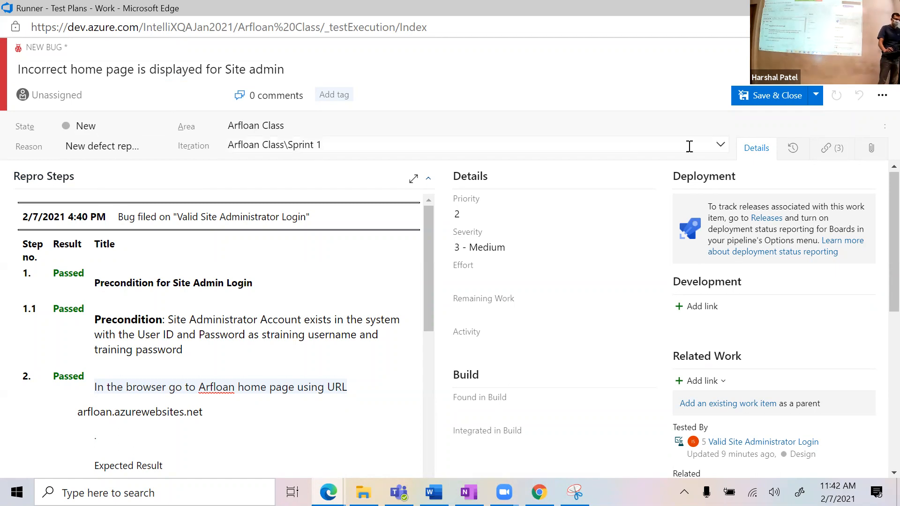
pyautogui.click(745, 154)
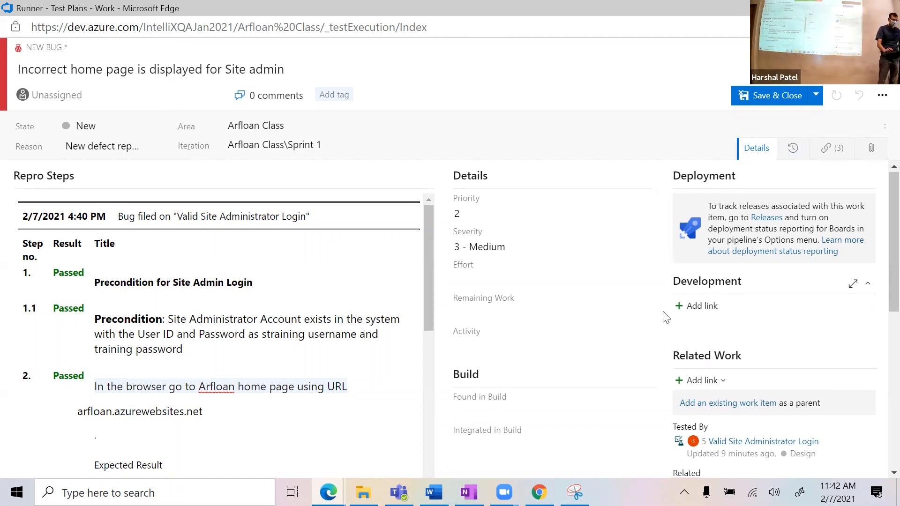
pyautogui.scroll(-1, 665, 314)
pyautogui.scroll(-1, 668, 324)
pyautogui.scroll(2, 663, 318)
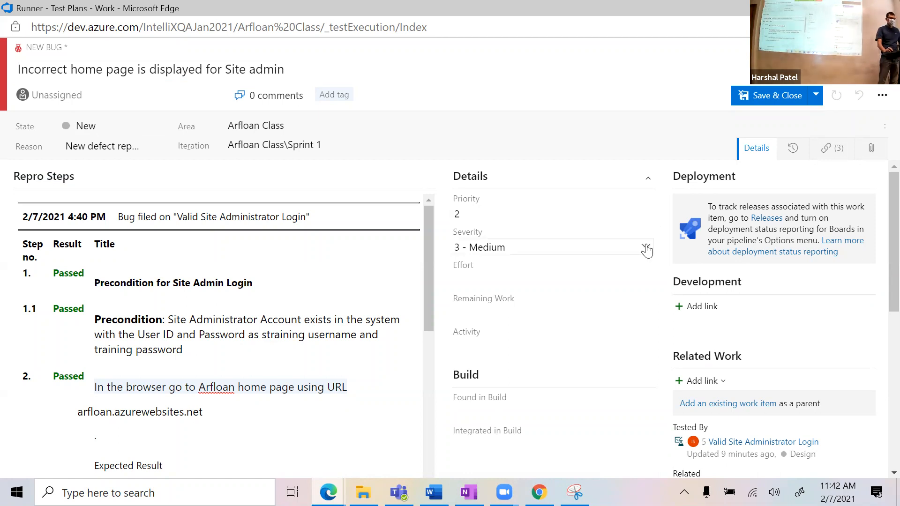
pyautogui.click(646, 249)
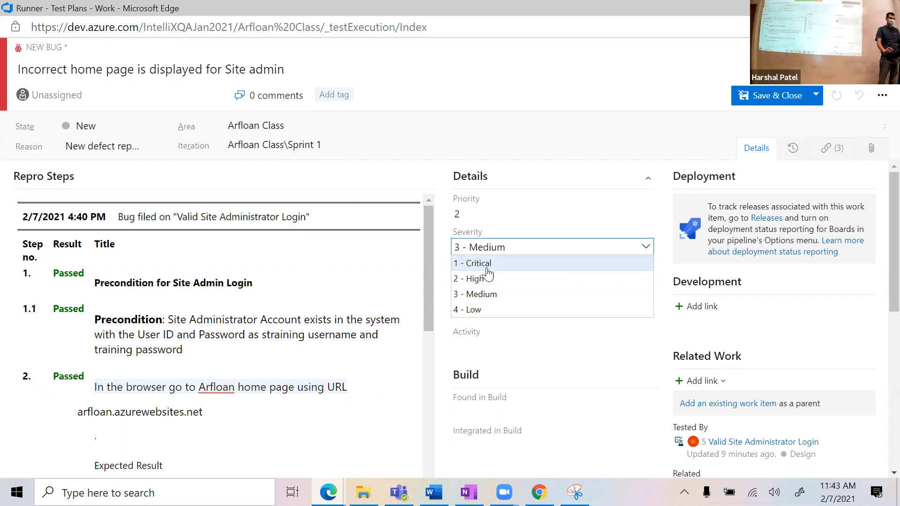
pyautogui.click(528, 295)
pyautogui.click(547, 214)
pyautogui.click(648, 219)
pyautogui.click(647, 217)
pyautogui.click(649, 219)
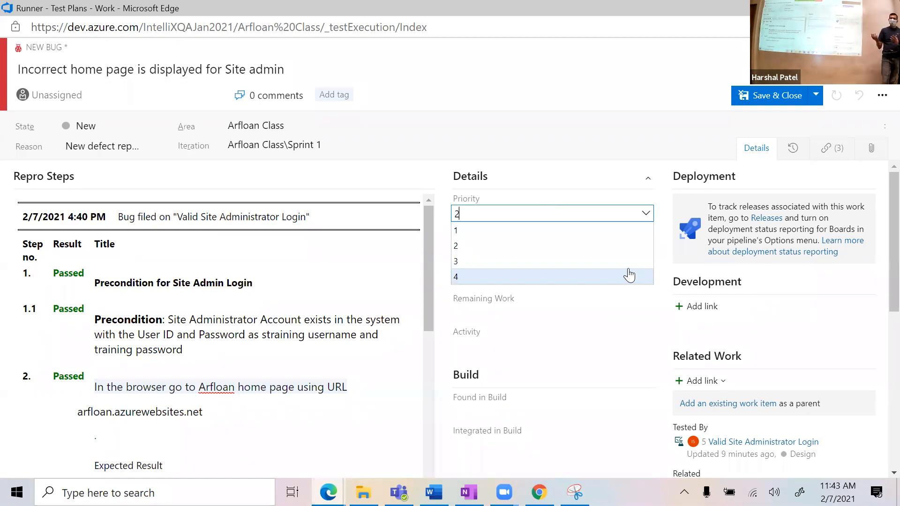
pyautogui.click(673, 197)
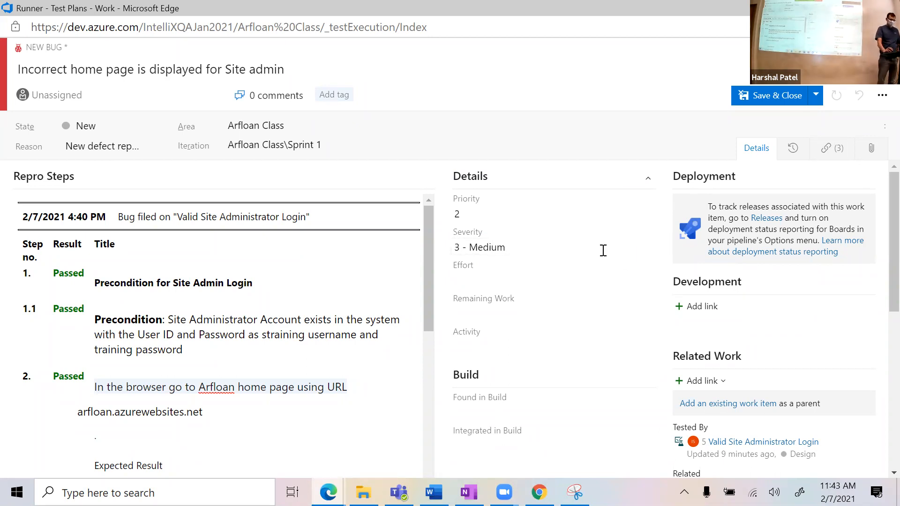
pyautogui.moveTo(427, 295); pyautogui.dragTo(435, 263)
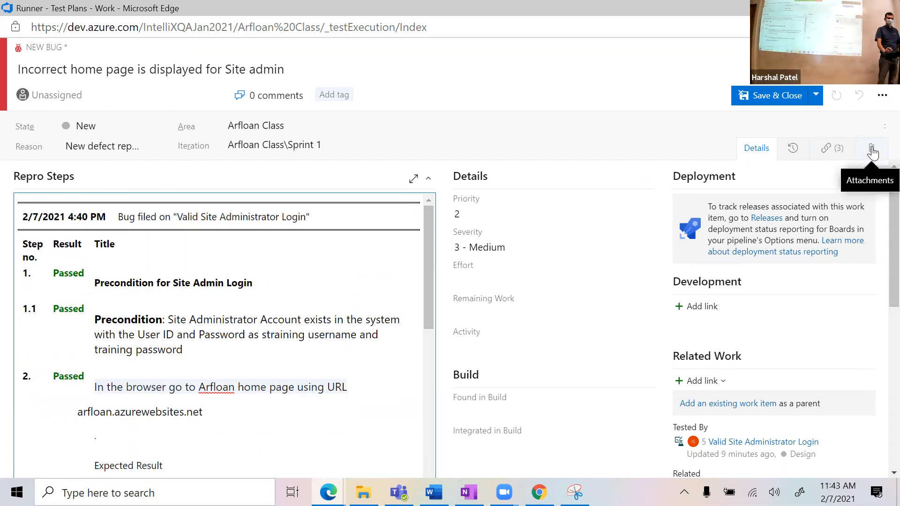
# Step: Show the bug's Attachments tab, cancelling the file picker without attaching anything
pyautogui.click(873, 150)
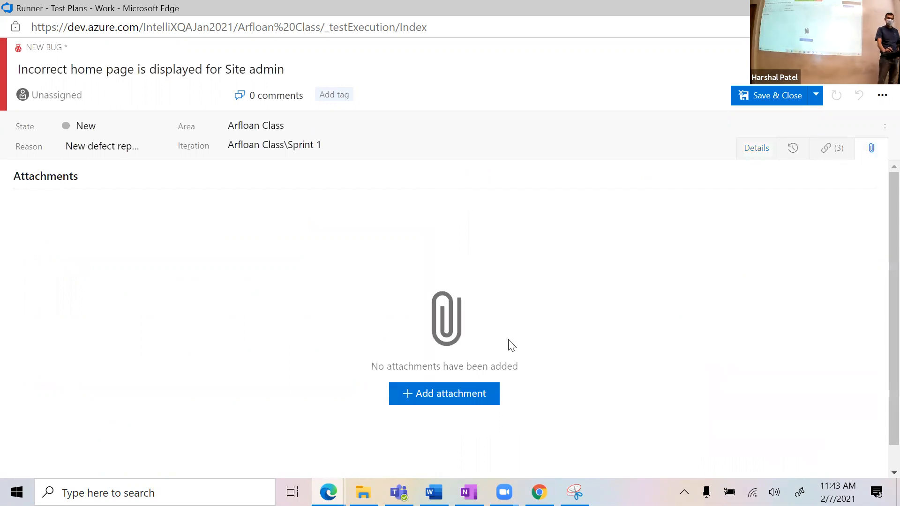
pyautogui.click(436, 391)
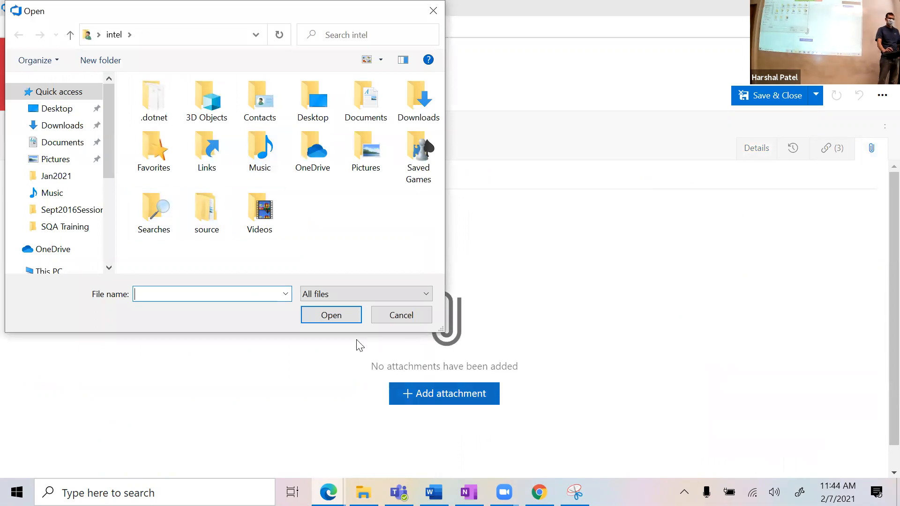
pyautogui.click(384, 315)
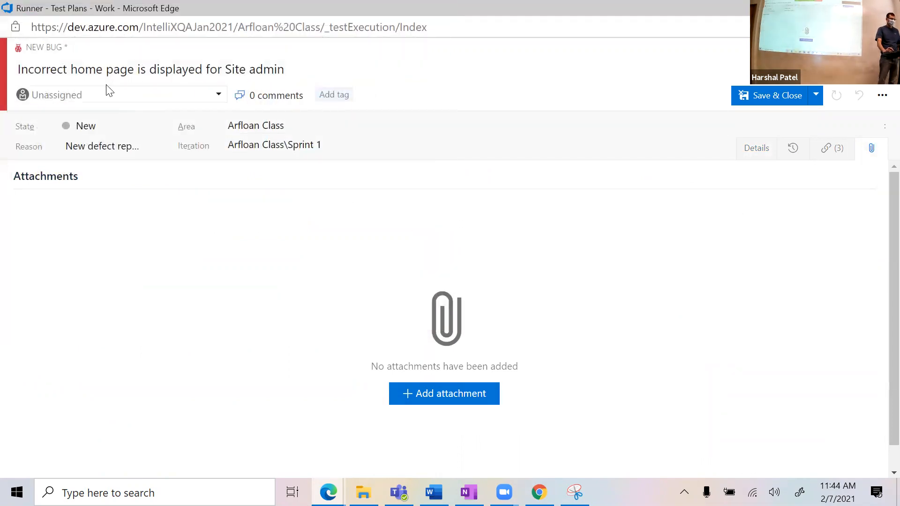
pyautogui.click(218, 95)
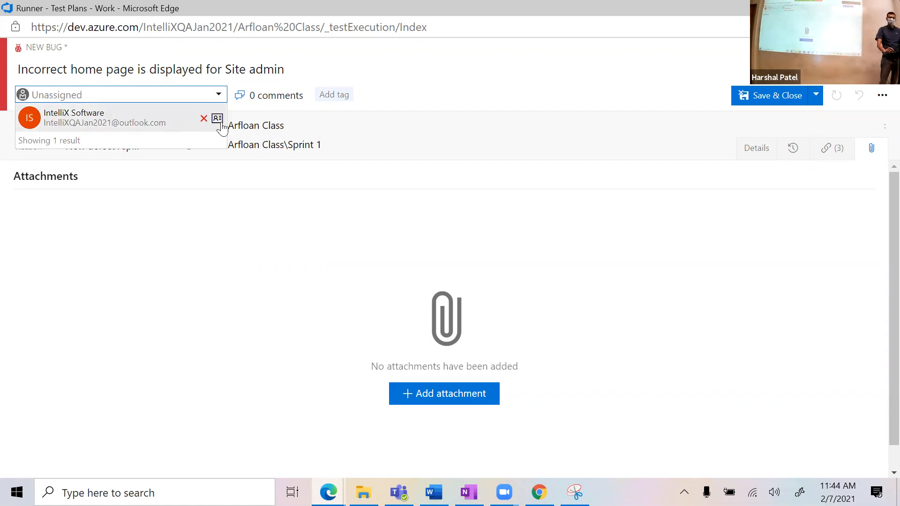
# Step: Set Assigned To to the only listed user and go back to the Details view
pyautogui.click(121, 117)
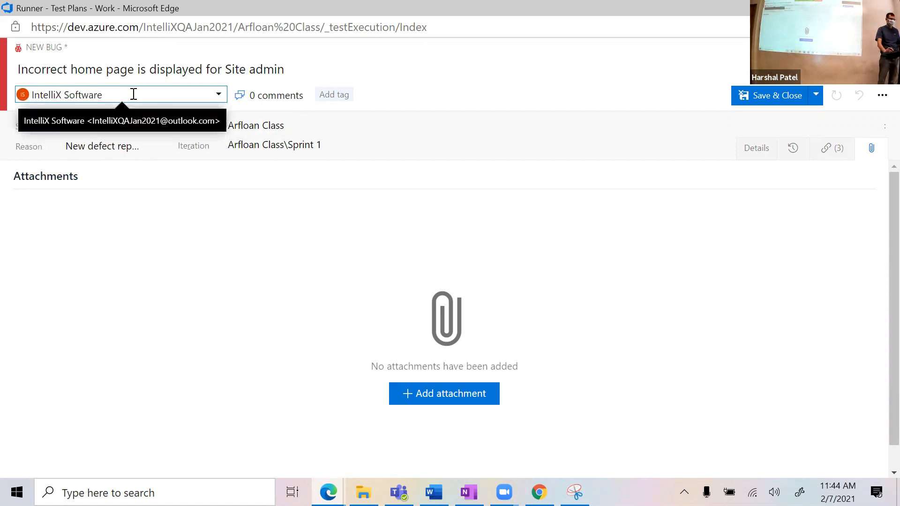
pyautogui.click(757, 149)
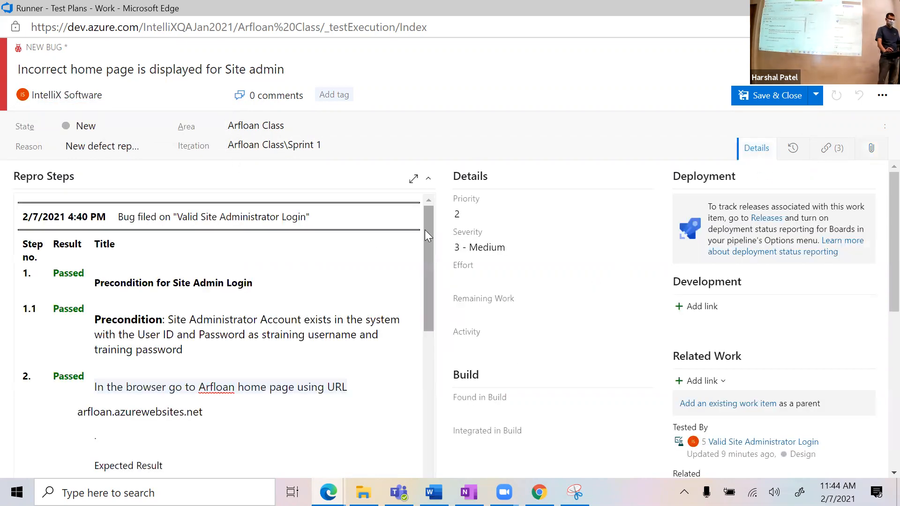
# Step: Write a Discussion comment: 'I need more info on login user name and password before we can work through'
pyautogui.scroll(-6, 881, 320)
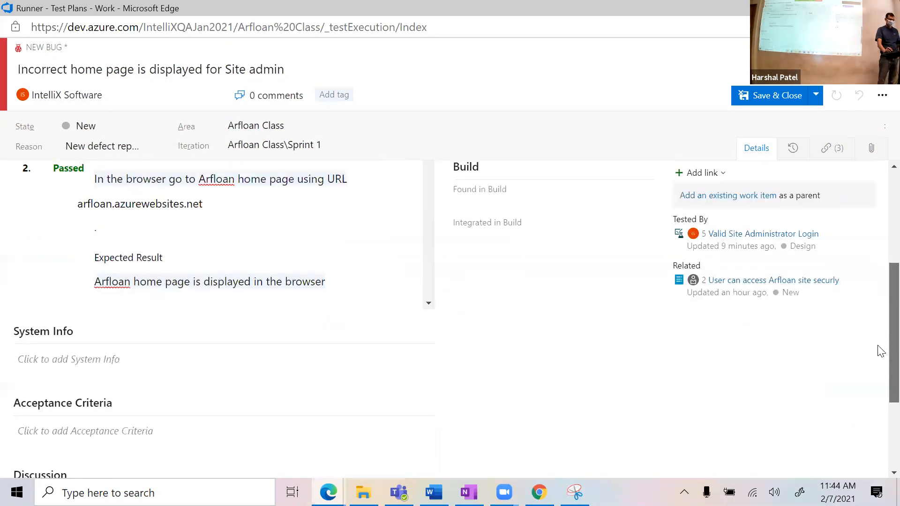
pyautogui.scroll(8, 881, 303)
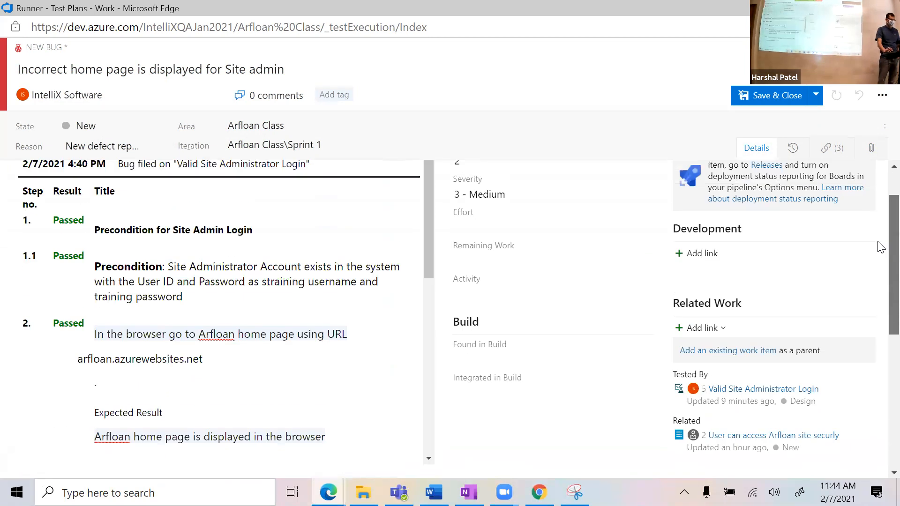
pyautogui.scroll(-9, 878, 276)
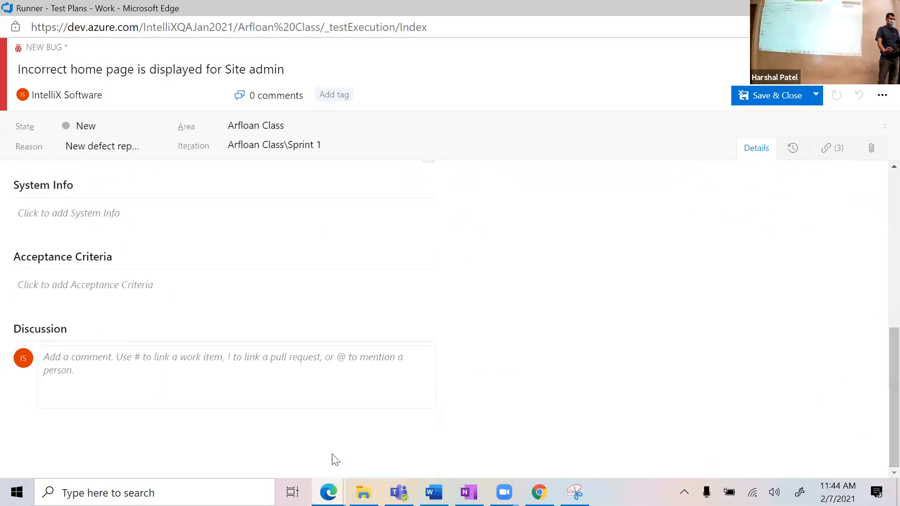
pyautogui.click(253, 365)
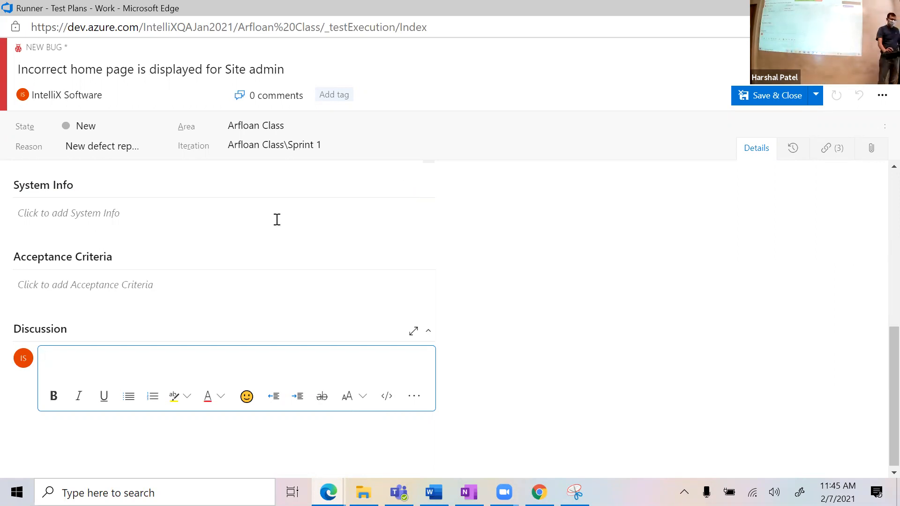
pyautogui.write('I need more info')
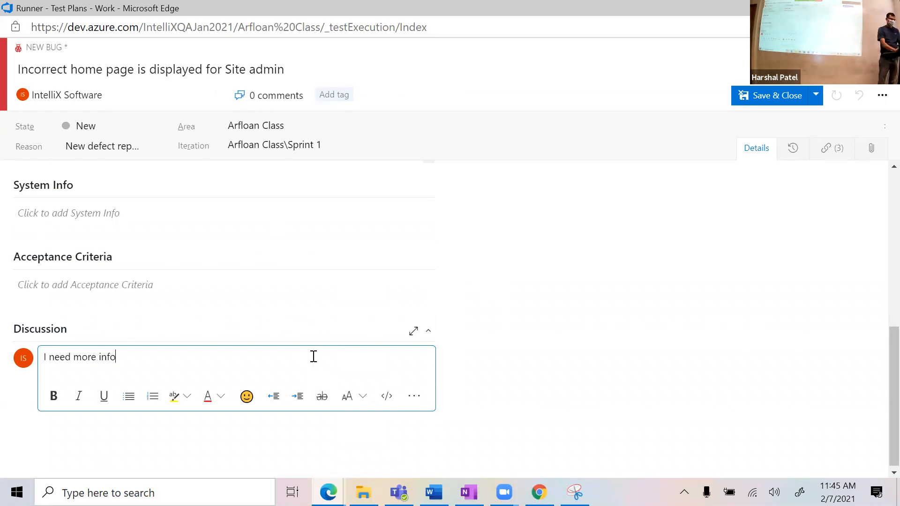
pyautogui.write(' before we can work through.')
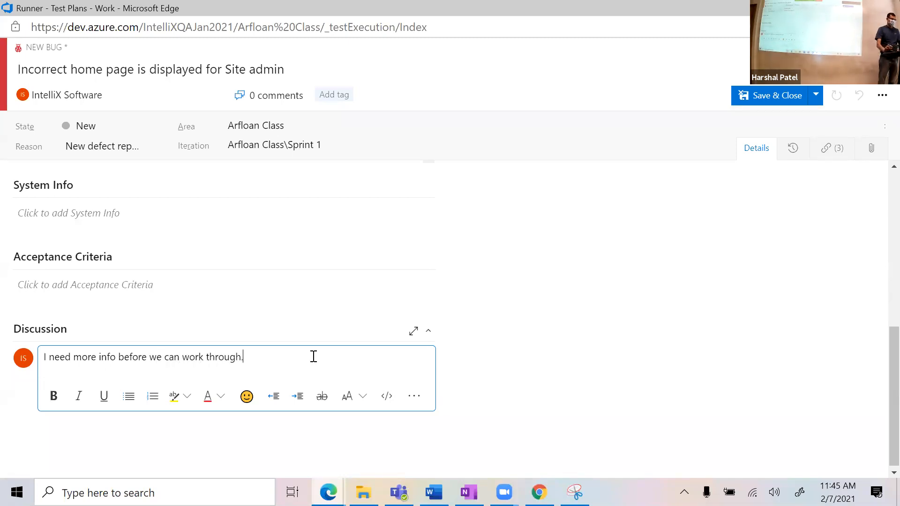
pyautogui.click(118, 358)
pyautogui.write('on lo')
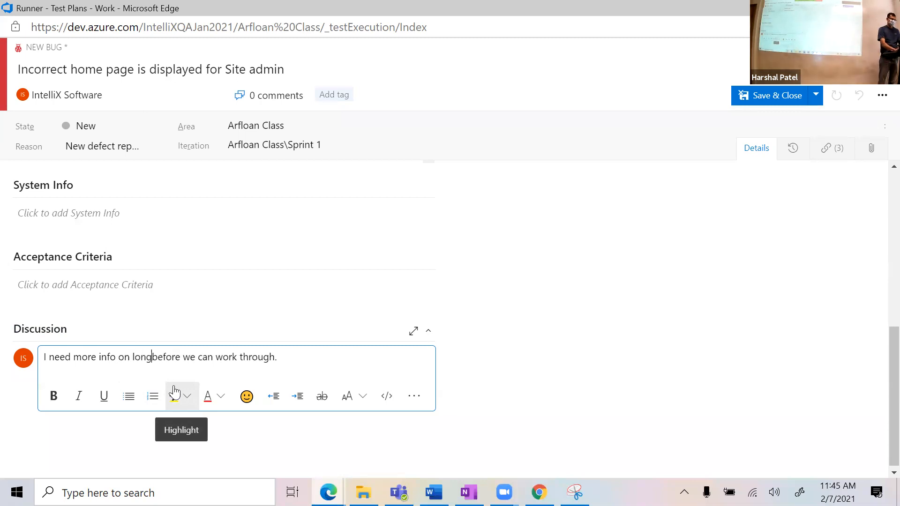
pyautogui.write('gin user name and ')
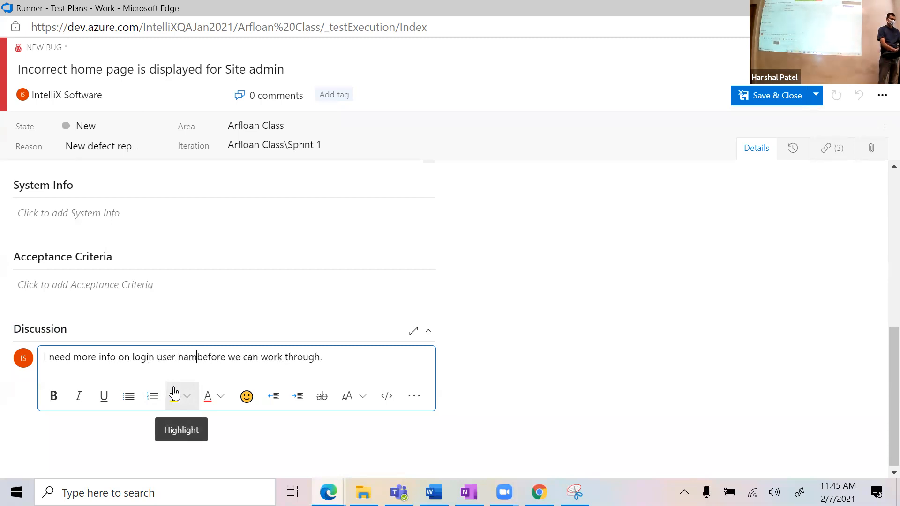
pyautogui.write('password')
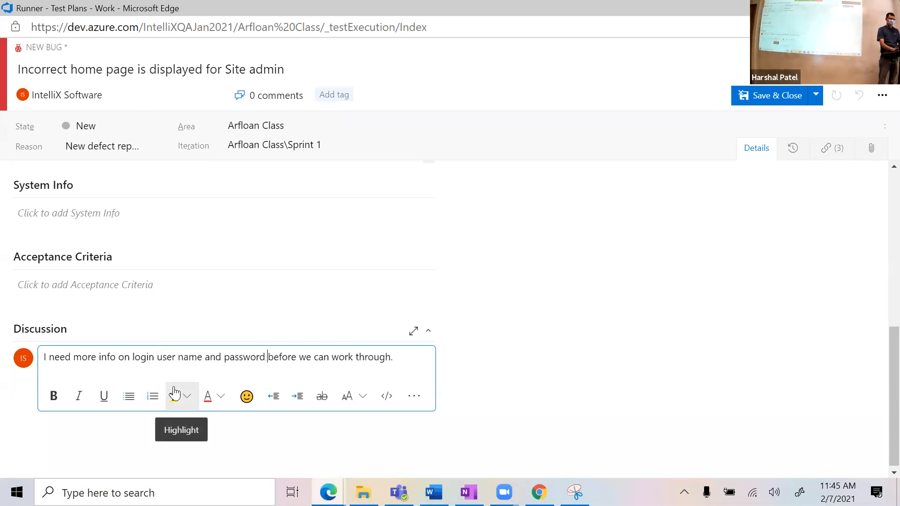
# Step: Save Bug 14 with its comment asking for the login user name and password
pyautogui.click(816, 94)
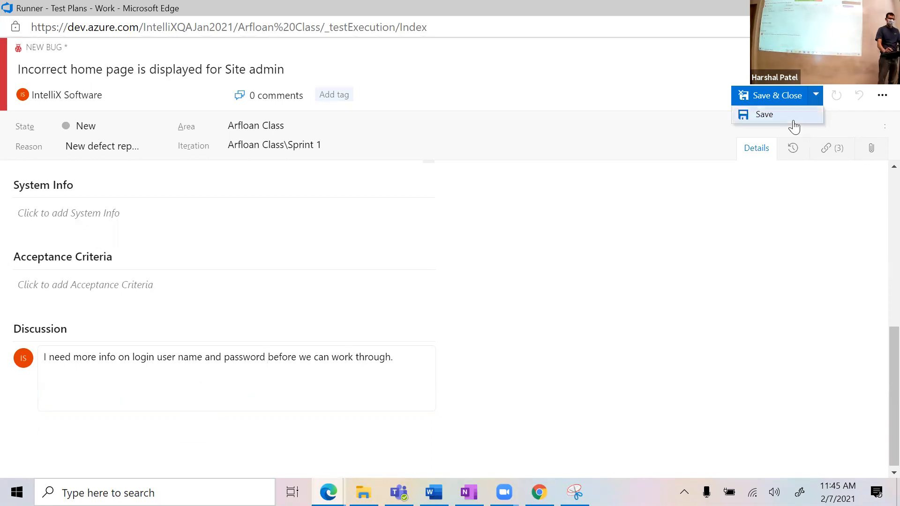
pyautogui.click(796, 125)
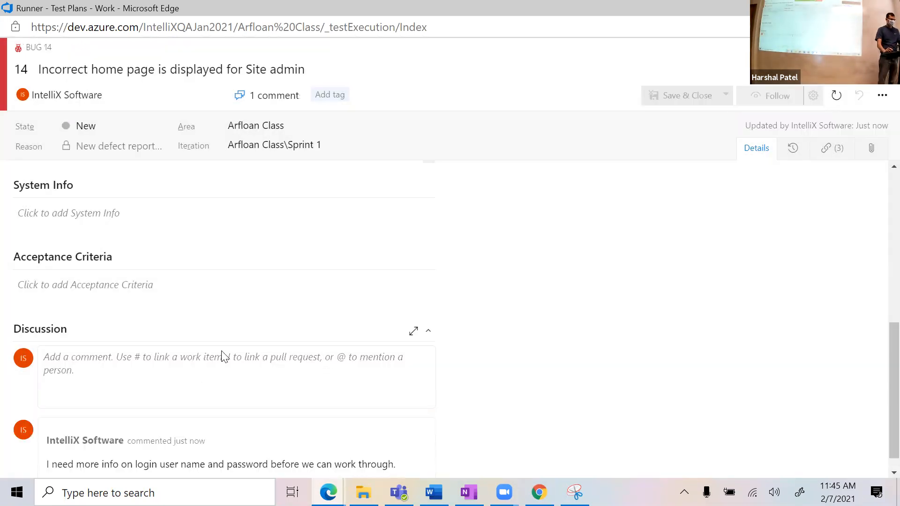
pyautogui.click(330, 359)
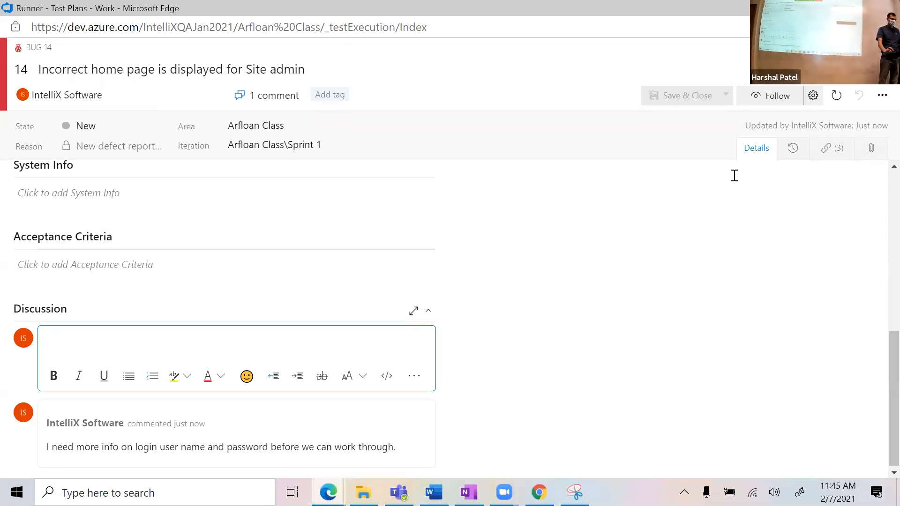
pyautogui.scroll(10, 482, 185)
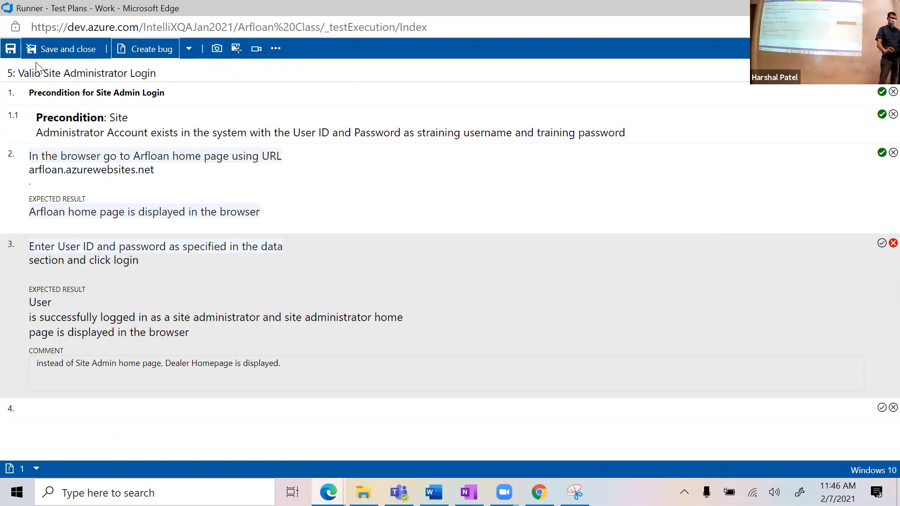
# Step: Close the test runner, discard the annotated login snip without saving, and return to the board
pyautogui.click(852, 8)
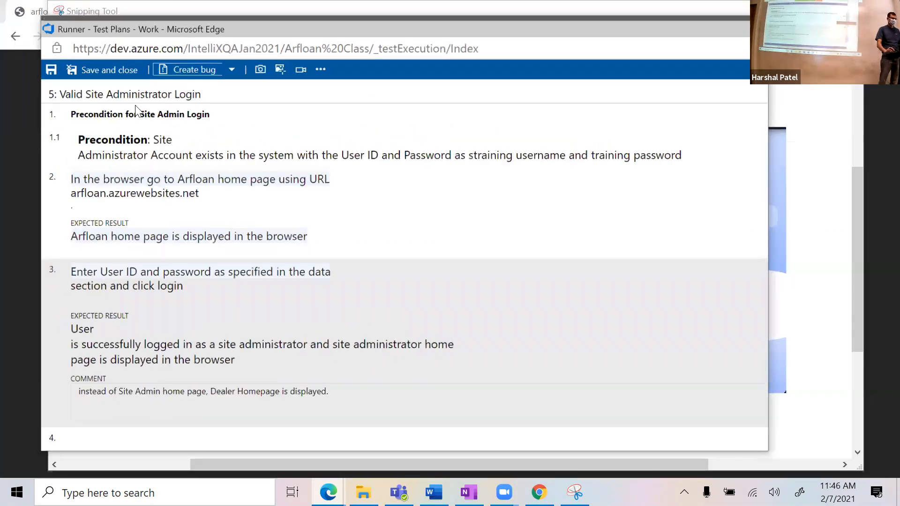
pyautogui.click(132, 85)
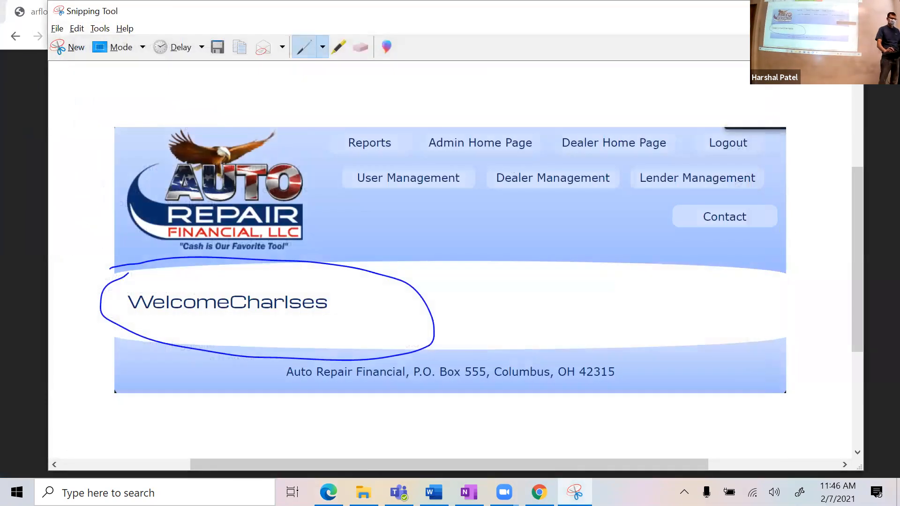
pyautogui.click(849, 10)
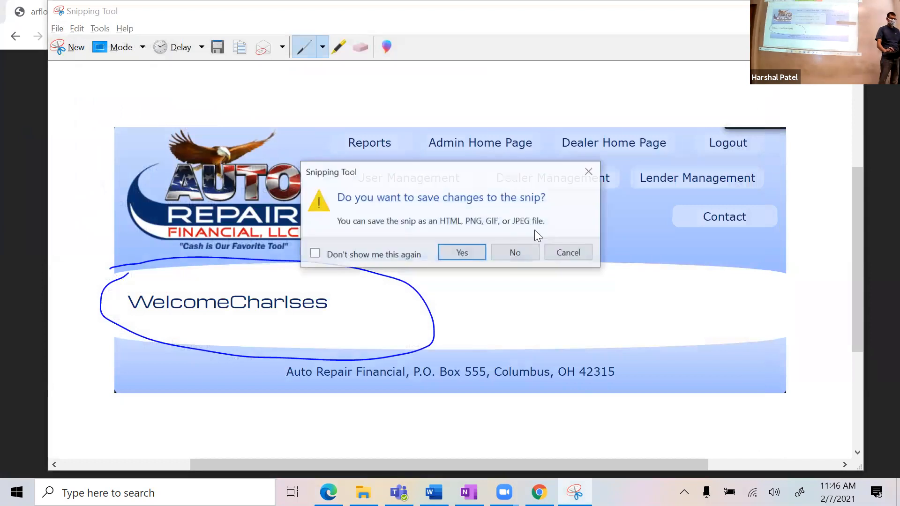
pyautogui.click(517, 251)
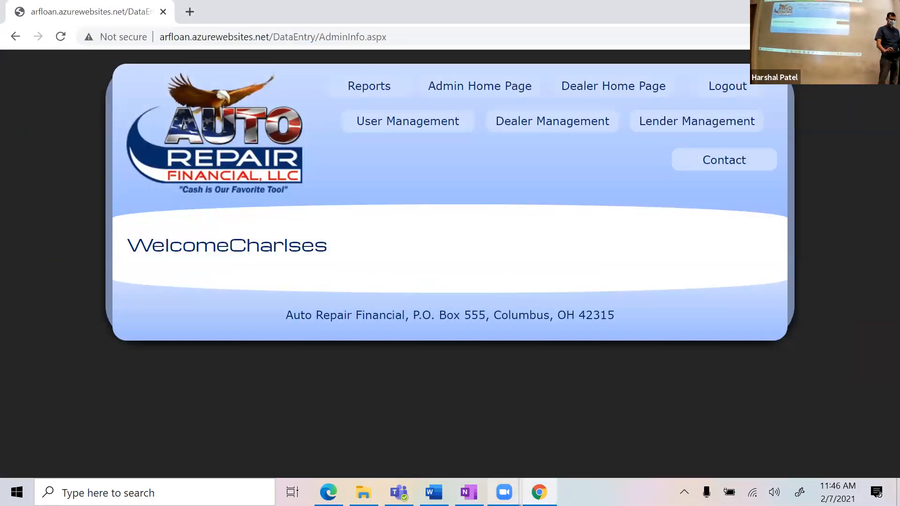
pyautogui.hotkey('alt', 'Tab')
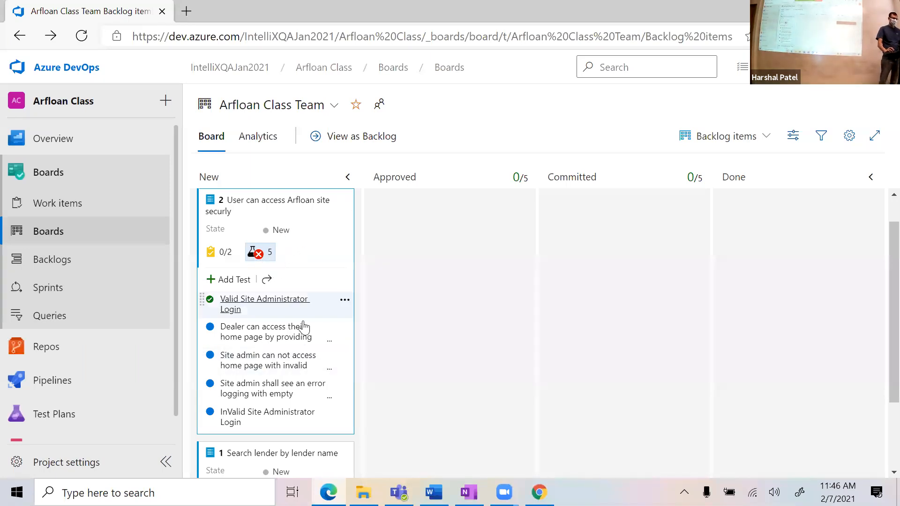
# Step: Refresh the board and expand item 2's tests to see Valid Site Administrator Login failed
pyautogui.click(78, 37)
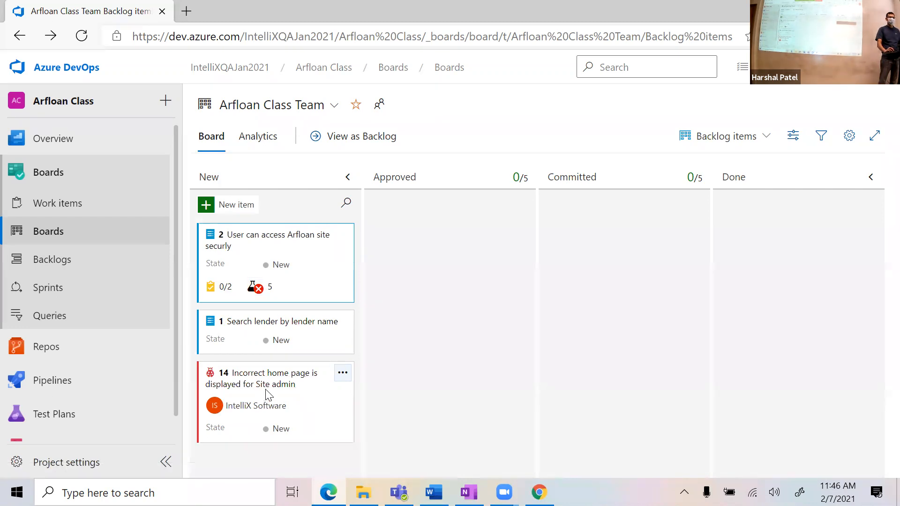
pyautogui.click(262, 288)
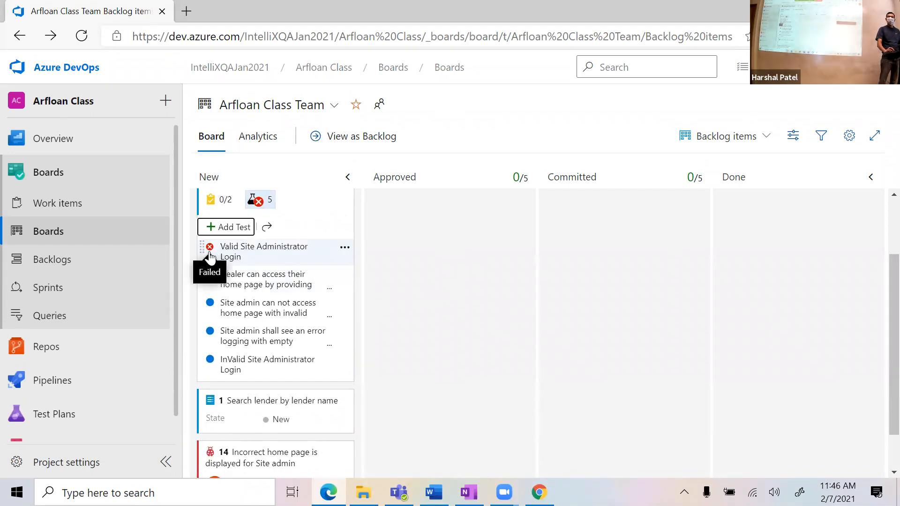
pyautogui.scroll(-1, 316, 422)
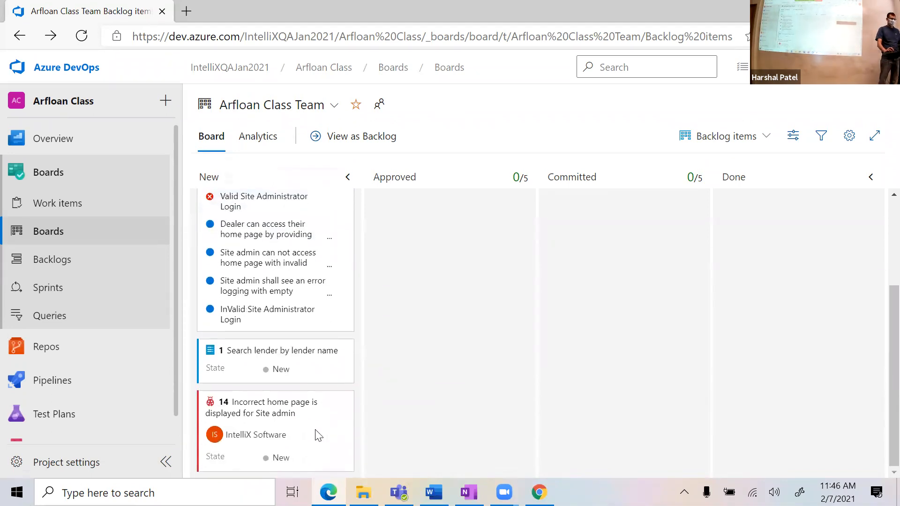
pyautogui.click(257, 419)
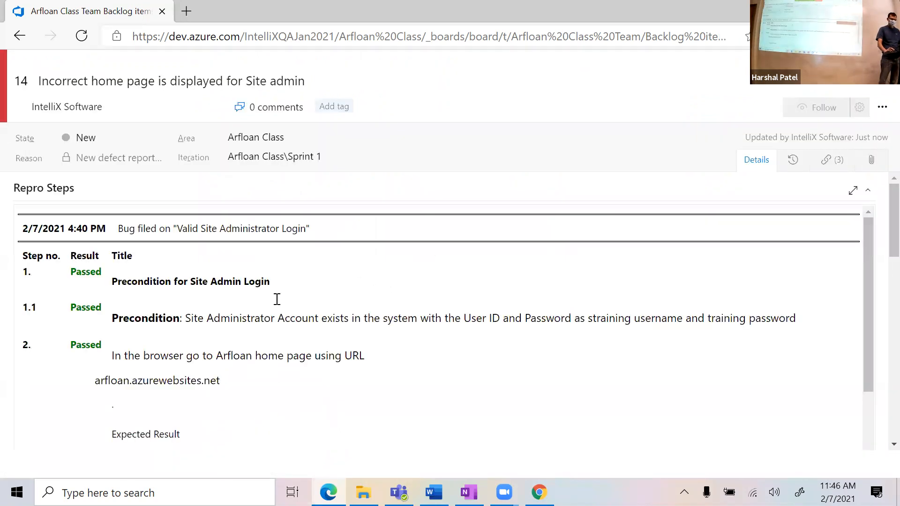
pyautogui.moveTo(429, 247); pyautogui.dragTo(443, 266)
pyautogui.click(882, 59)
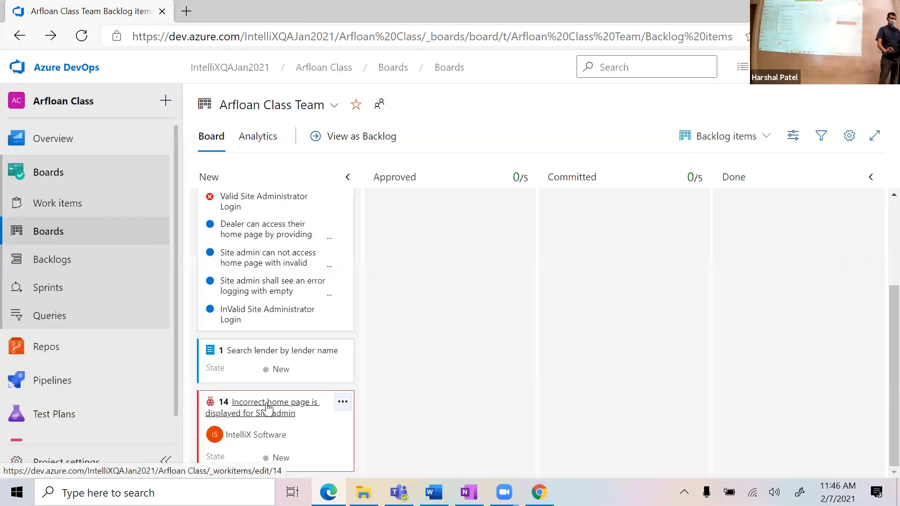
pyautogui.moveTo(269, 407)
pyautogui.mouseDown()
pyautogui.moveTo(309, 384)
pyautogui.moveTo(419, 395)
pyautogui.moveTo(498, 364)
pyautogui.moveTo(619, 380)
pyautogui.moveTo(734, 360)
pyautogui.moveTo(446, 457)
pyautogui.moveTo(217, 434)
pyautogui.moveTo(225, 422)
pyautogui.moveTo(256, 418)
pyautogui.mouseUp()
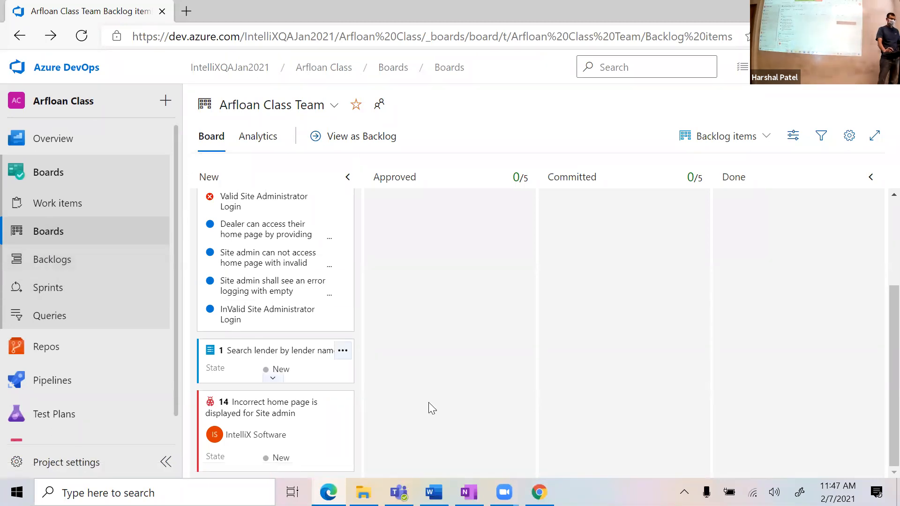
pyautogui.click(68, 259)
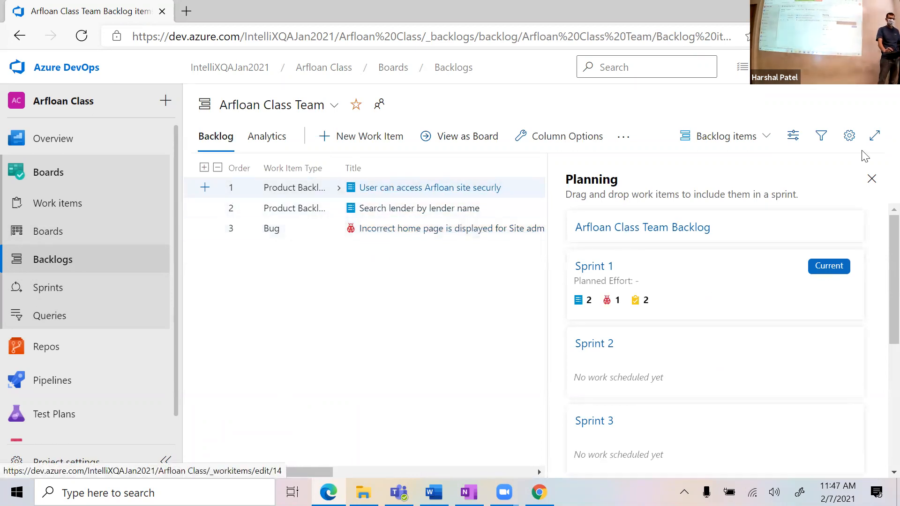
pyautogui.click(872, 179)
pyautogui.click(619, 223)
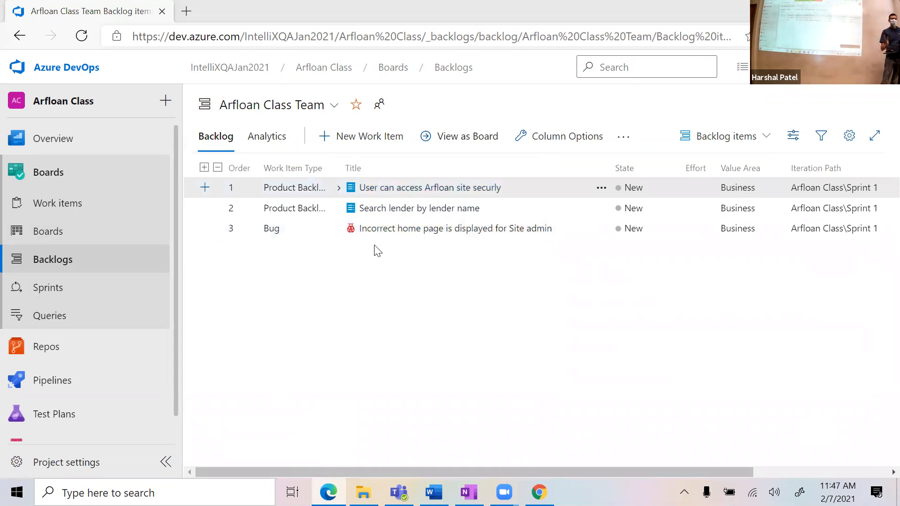
pyautogui.click(423, 230)
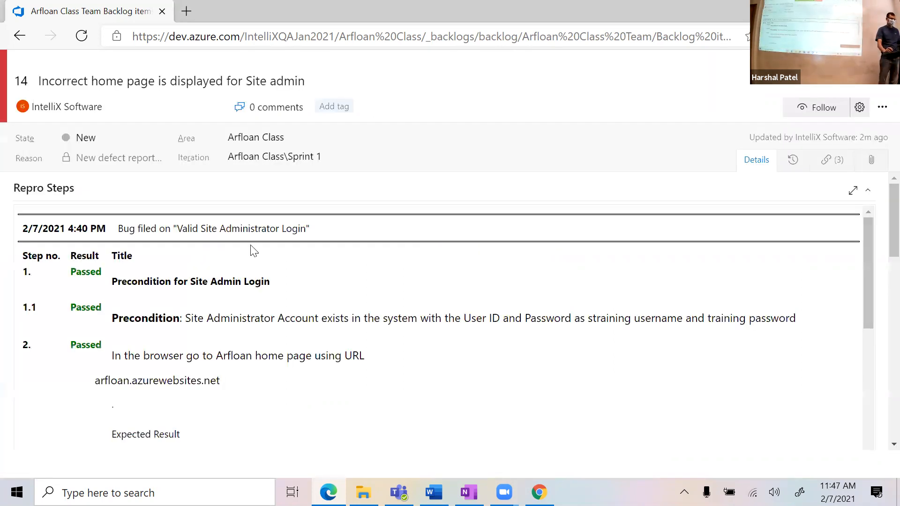
pyautogui.click(18, 41)
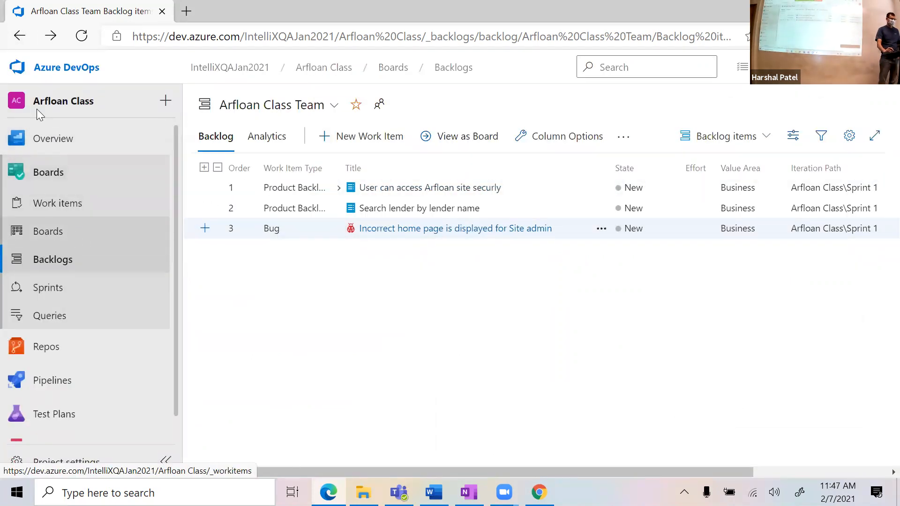
pyautogui.click(52, 237)
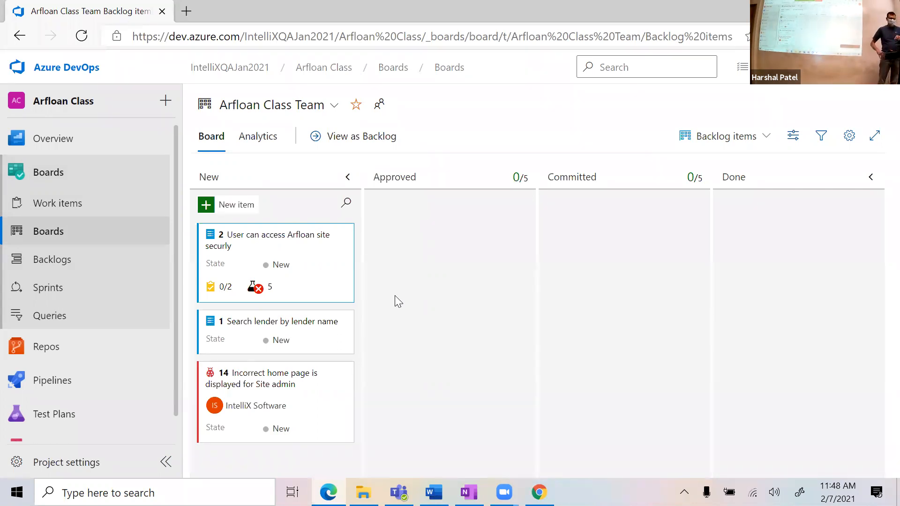
# Step: Open Arfloan - SDLC.pptx from IntelliX > Training > SQA Training > AzureDevOps
pyautogui.click(364, 492)
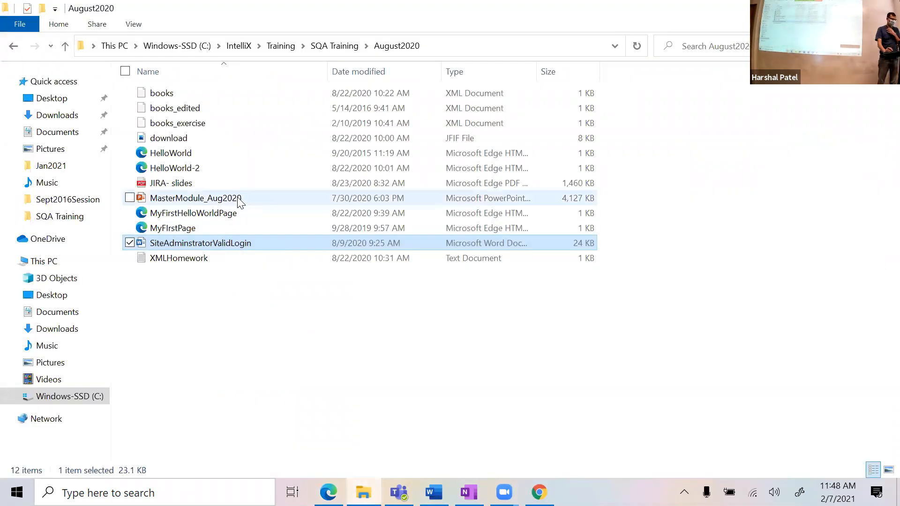
pyautogui.click(239, 46)
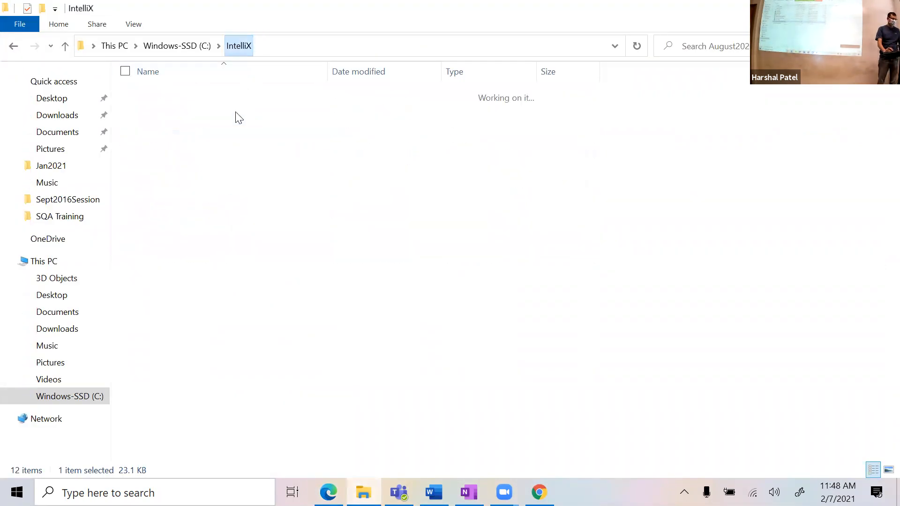
pyautogui.doubleClick(200, 122)
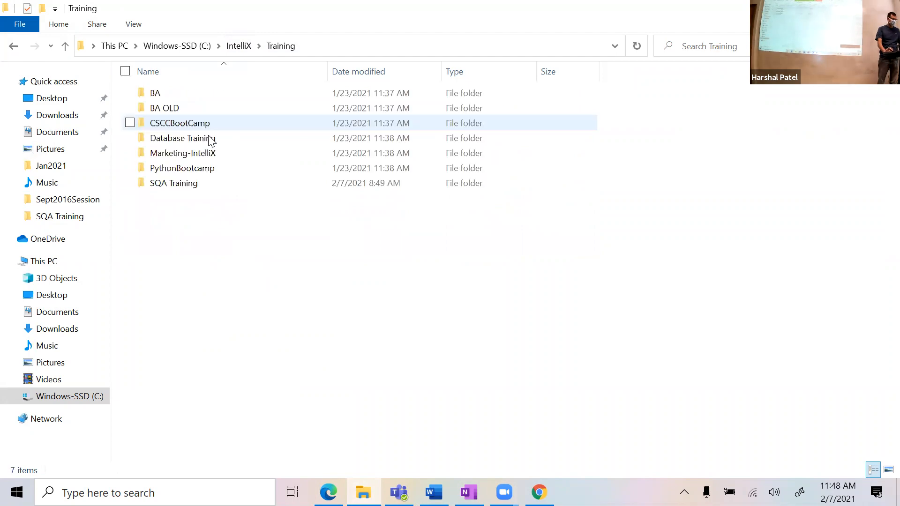
pyautogui.doubleClick(207, 188)
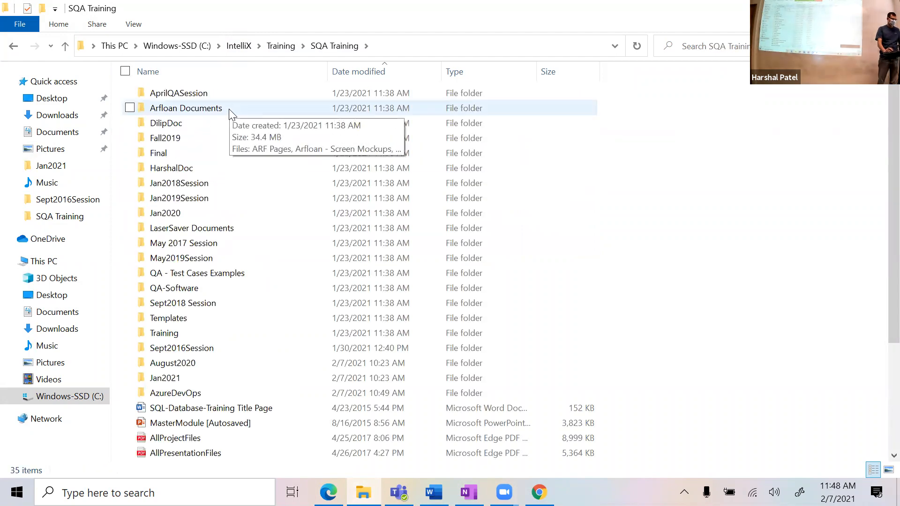
pyautogui.doubleClick(217, 394)
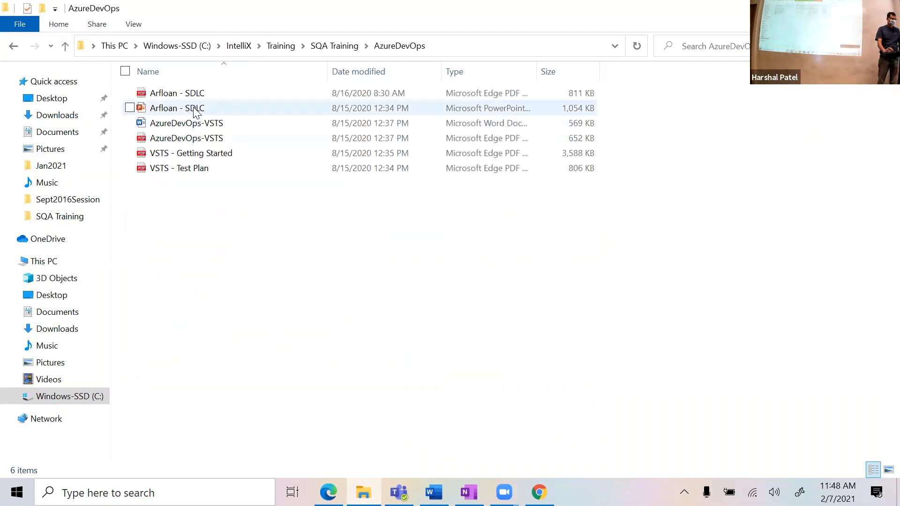
pyautogui.doubleClick(195, 108)
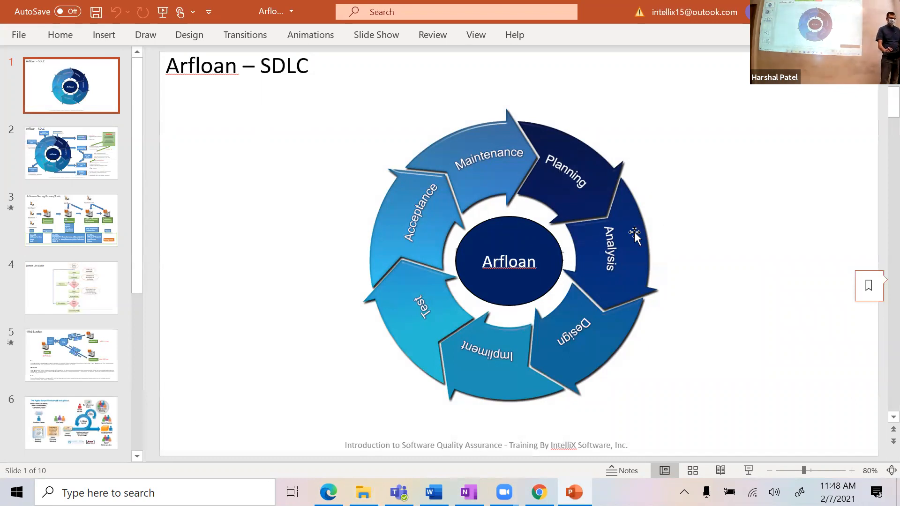
# Step: Nudge the SDLC cycle picture slightly to the right on slide 1, then deselect it
pyautogui.moveTo(652, 232)
pyautogui.mouseDown()
pyautogui.moveTo(708, 227)
pyautogui.moveTo(639, 229)
pyautogui.moveTo(649, 217)
pyautogui.moveTo(653, 229)
pyautogui.mouseUp()
pyautogui.click(718, 245)
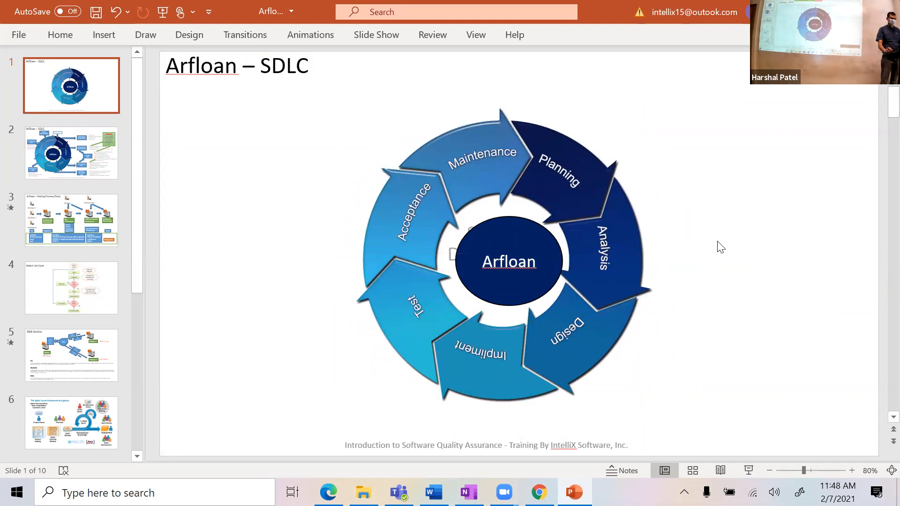